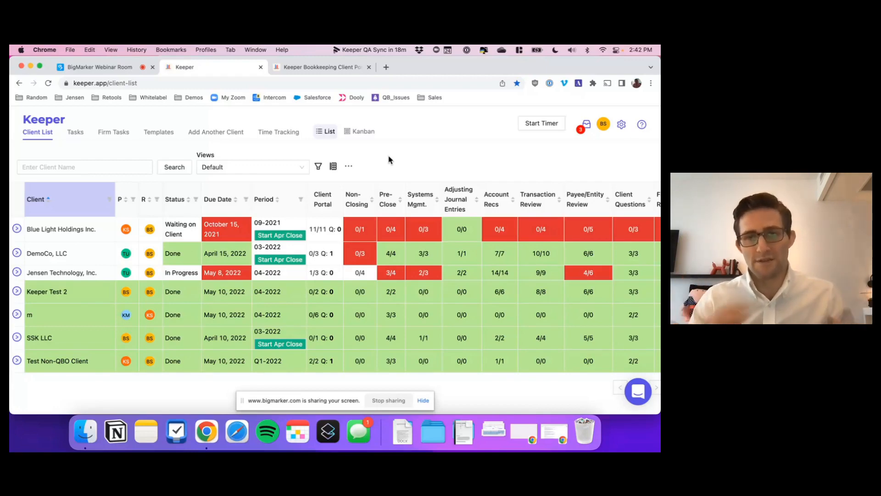
Review the Pre-Close tasks of Jensen Technology, Inc. from the client list, including the overdue employee spend check.
scroll(413, 202, right, 5)
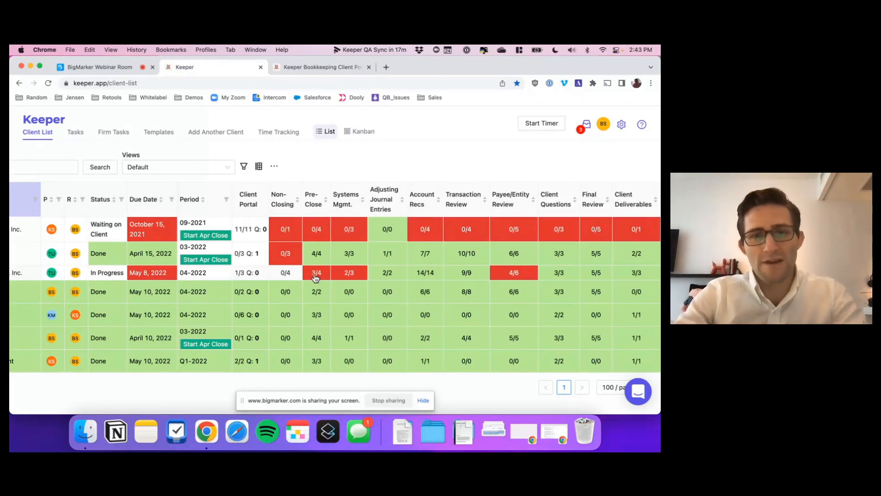
scroll(316, 278, left, 3)
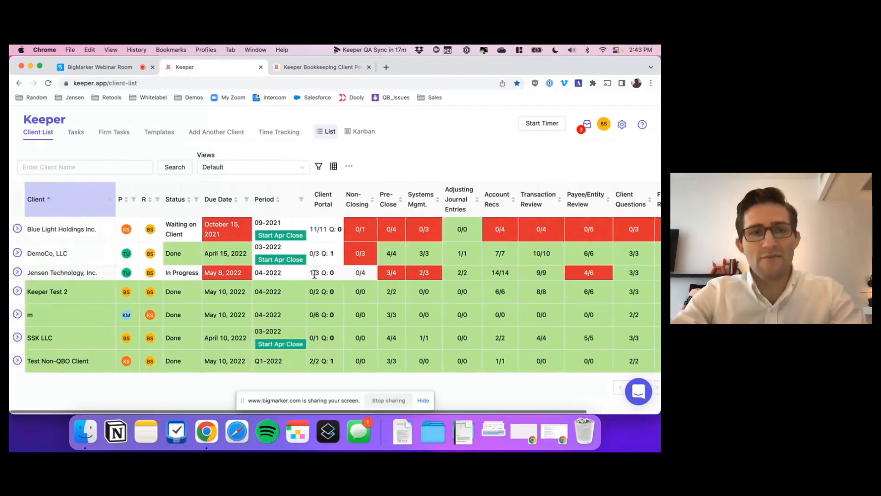
click(87, 275)
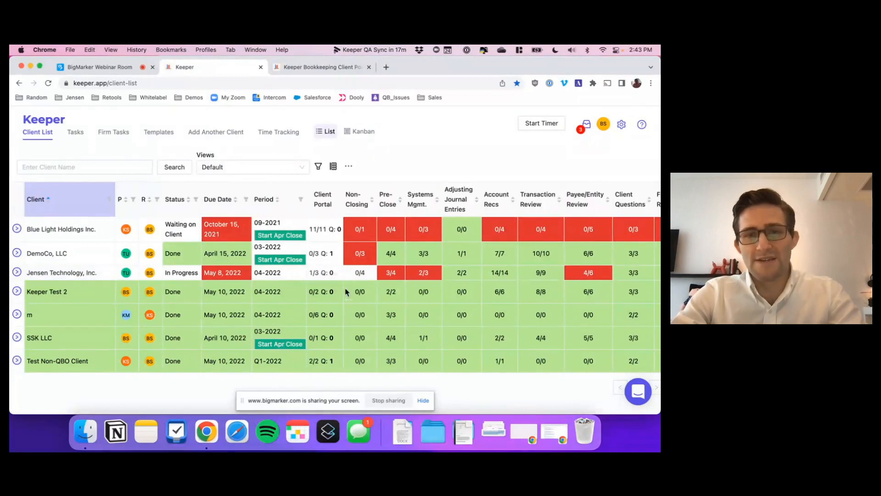
click(394, 275)
scroll(413, 184, right, 3)
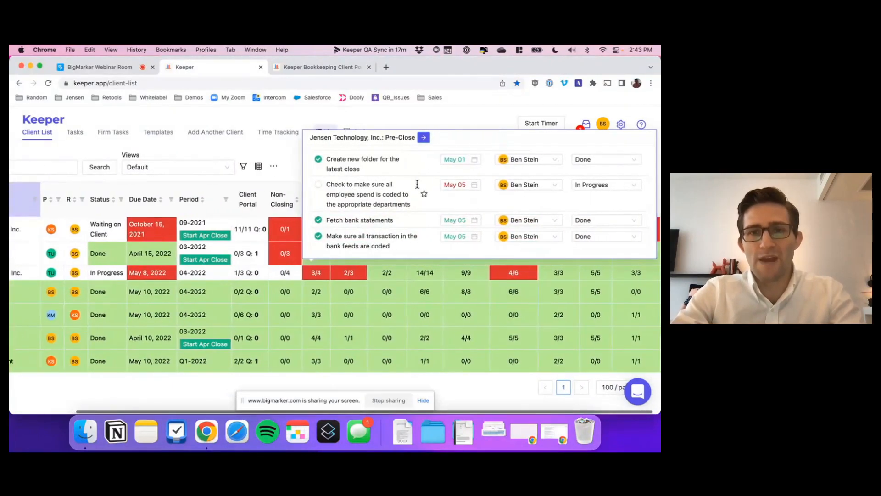
double_click(336, 185)
triple_click(338, 188)
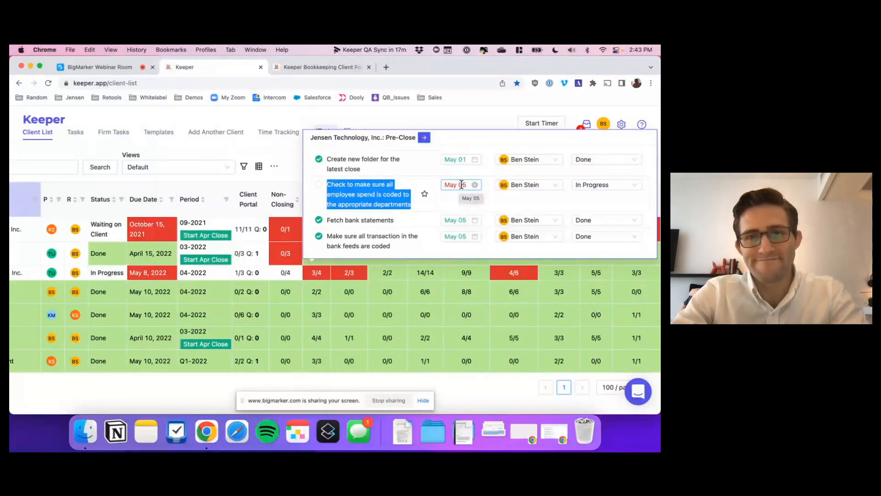
click(430, 112)
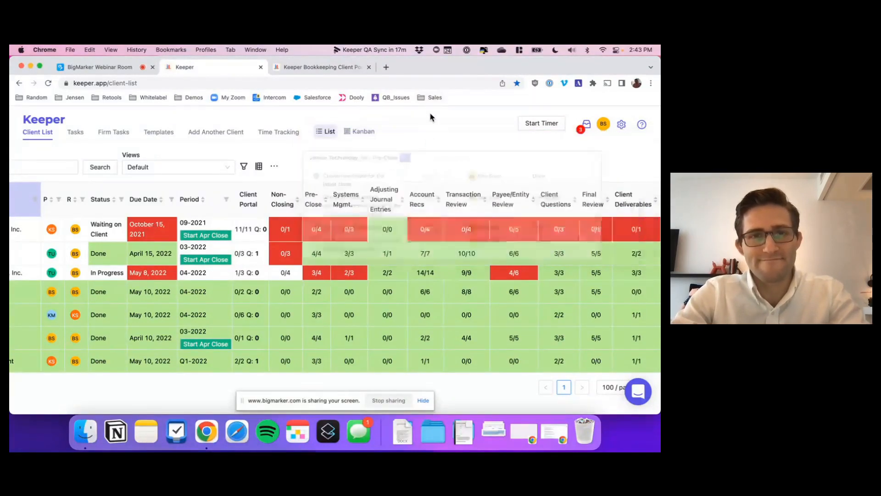
View Jensen Technology, Inc.'s transaction and non-transaction client portal questions, then return to the client list.
scroll(386, 224, left, 4)
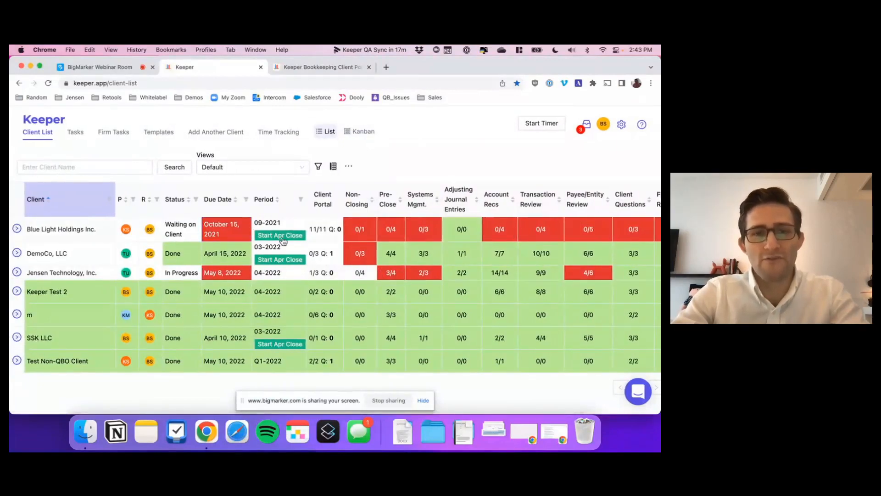
mouse_move(315, 273)
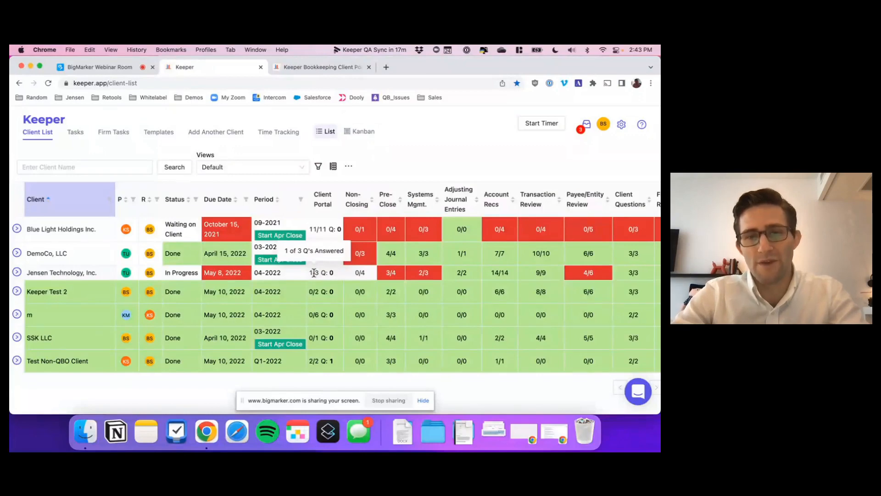
click(314, 273)
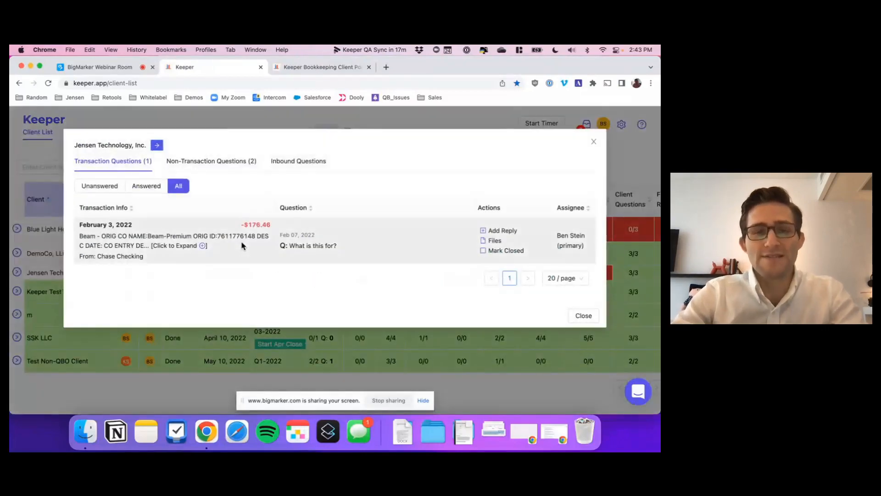
click(213, 162)
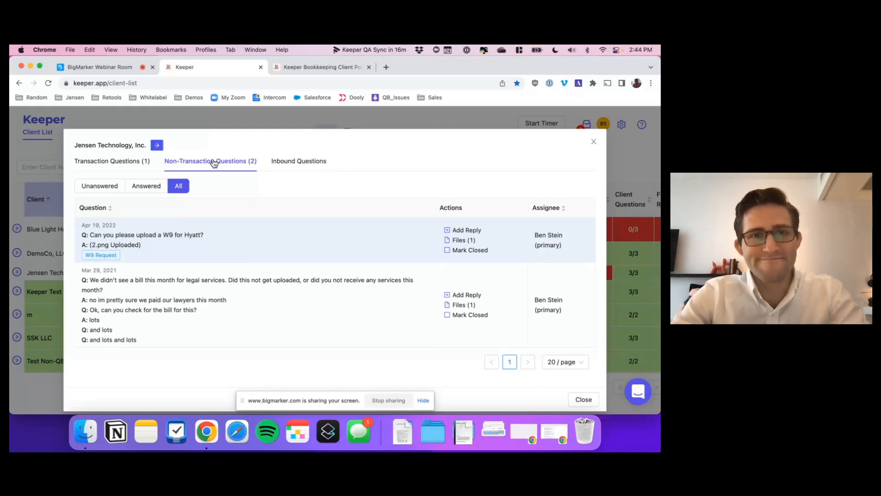
click(213, 117)
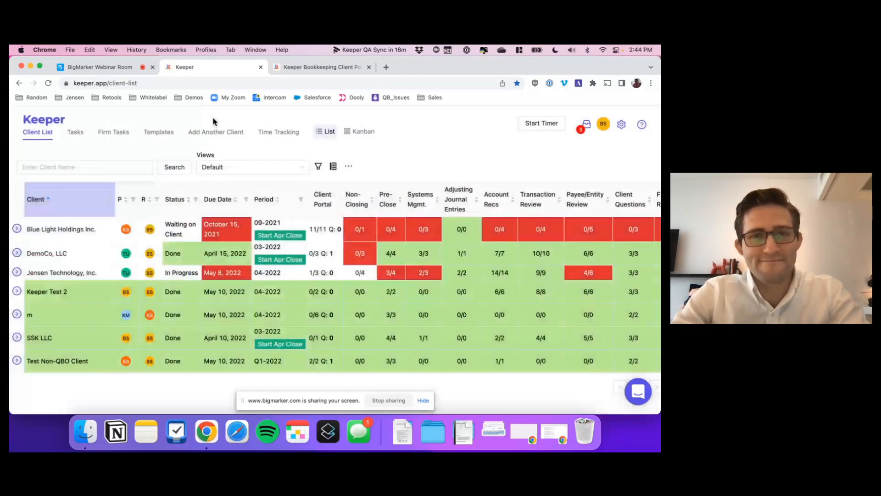
View the clients as a Kanban board, return to the list view, and hide the screen-sharing notice.
click(356, 137)
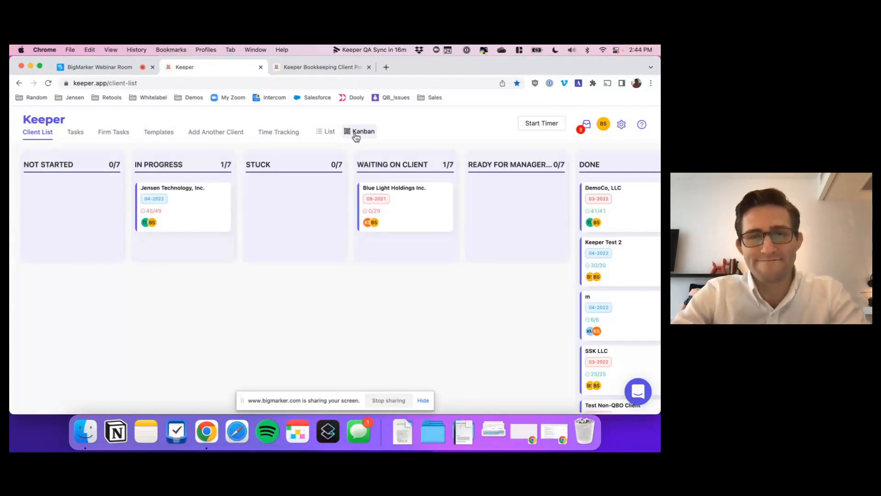
click(322, 133)
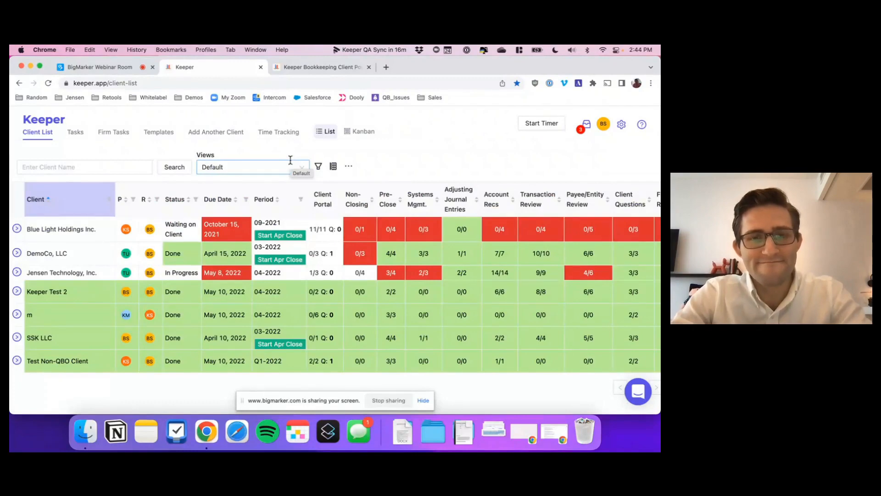
click(423, 402)
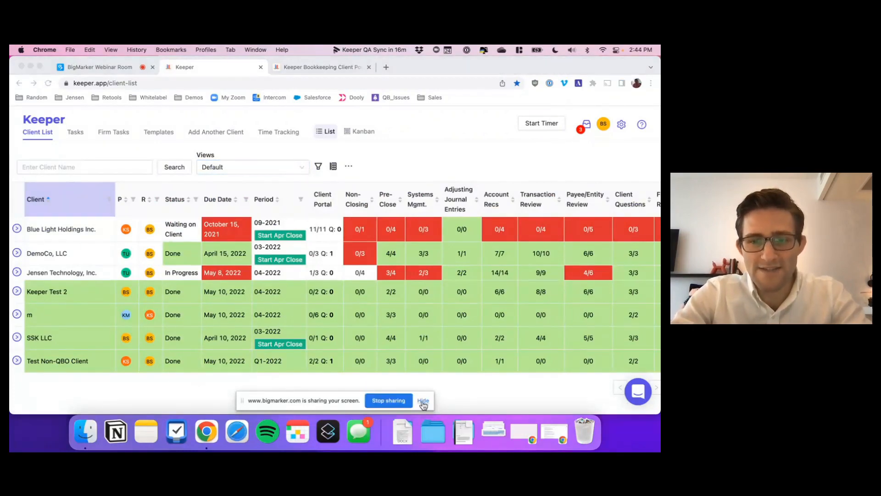
click(423, 402)
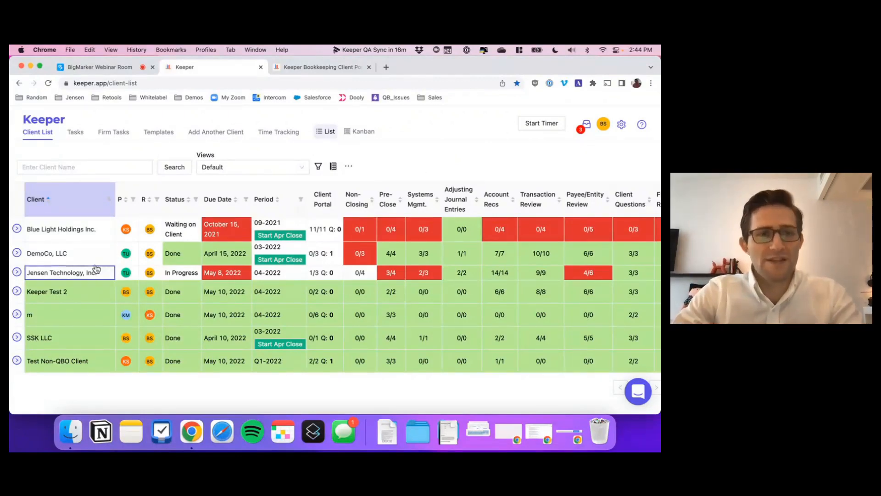
Open DemoCo, LLC's March 2022 close and continue working on it without starting the April close.
click(50, 255)
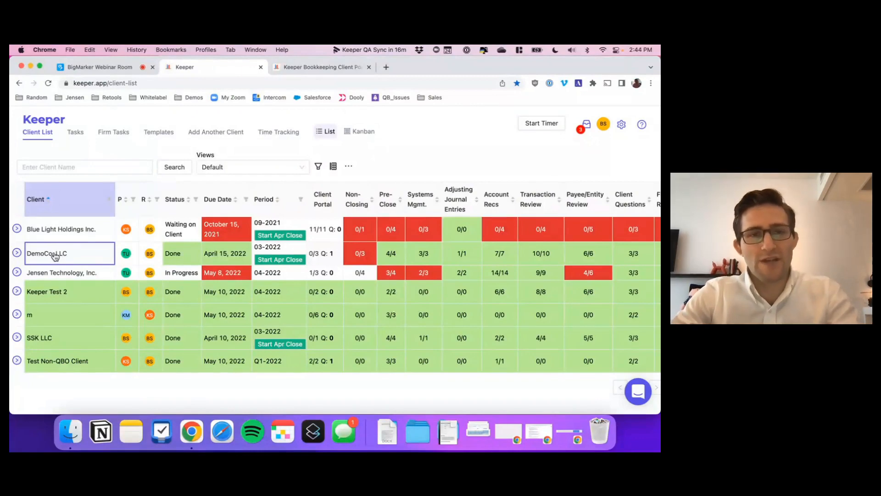
click(55, 255)
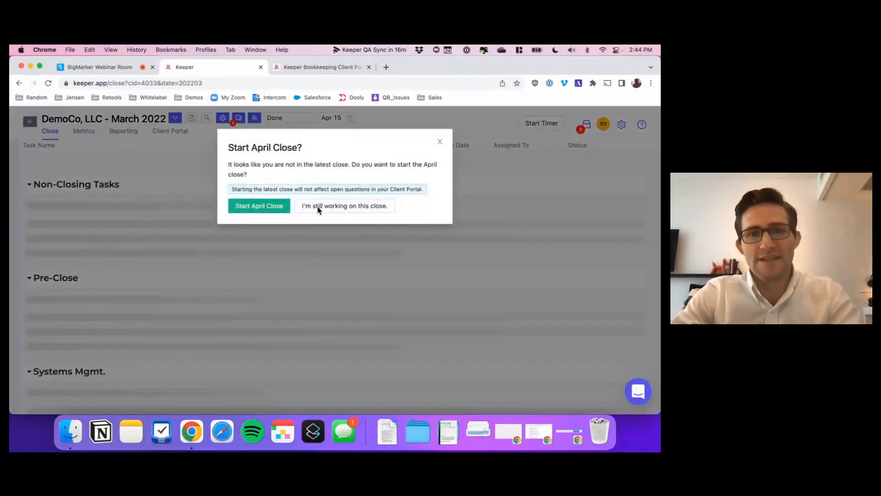
click(319, 207)
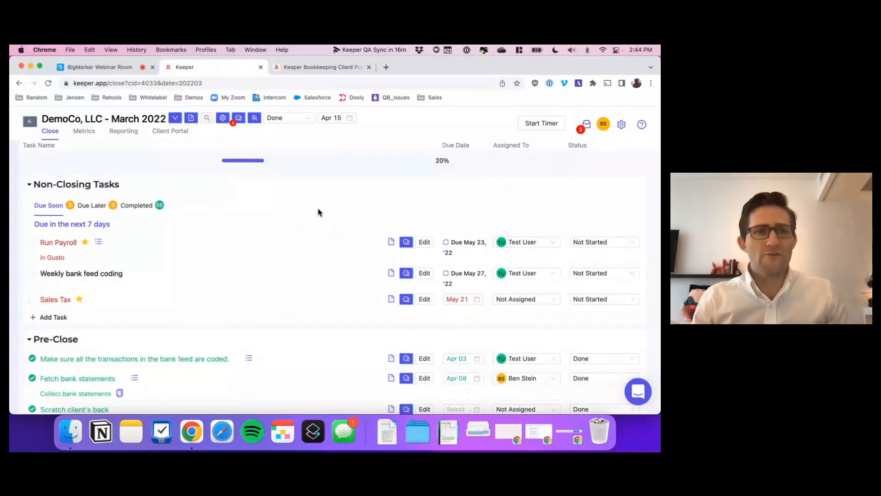
Review DemoCo's March 2022 close tasks from Non-Closing Tasks through Account Recs, including the file attached to Chase Checking.
scroll(320, 212, down, 1)
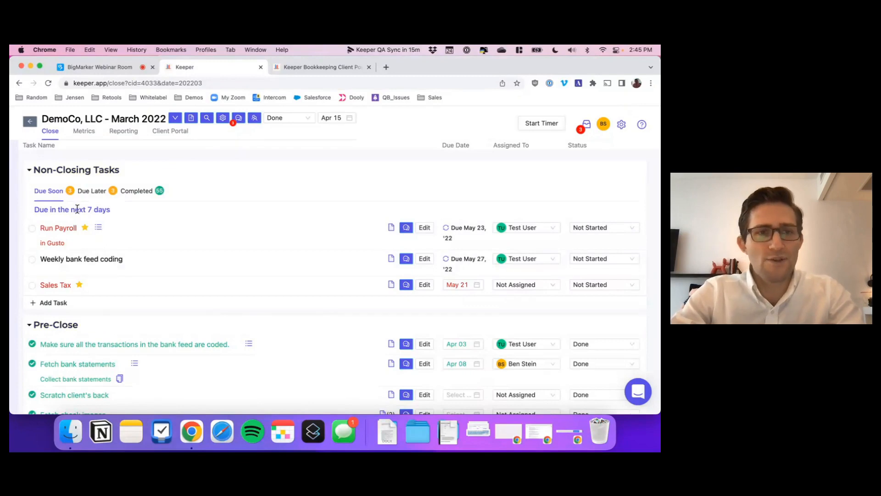
double_click(55, 119)
drag(55, 120, 96, 119)
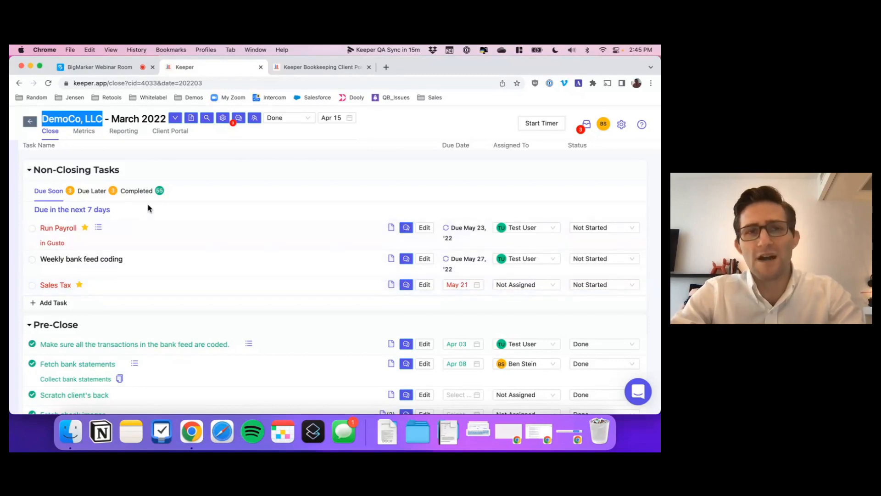
triple_click(138, 119)
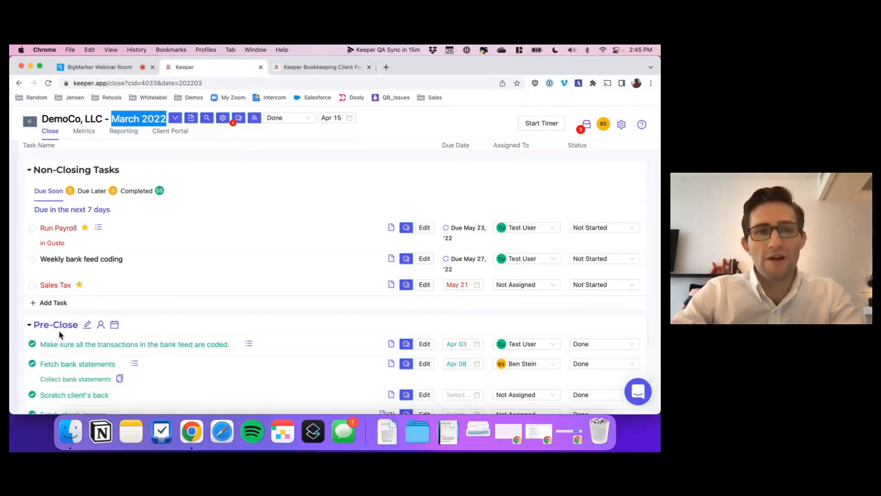
scroll(59, 334, down, 3)
scroll(92, 280, down, 8)
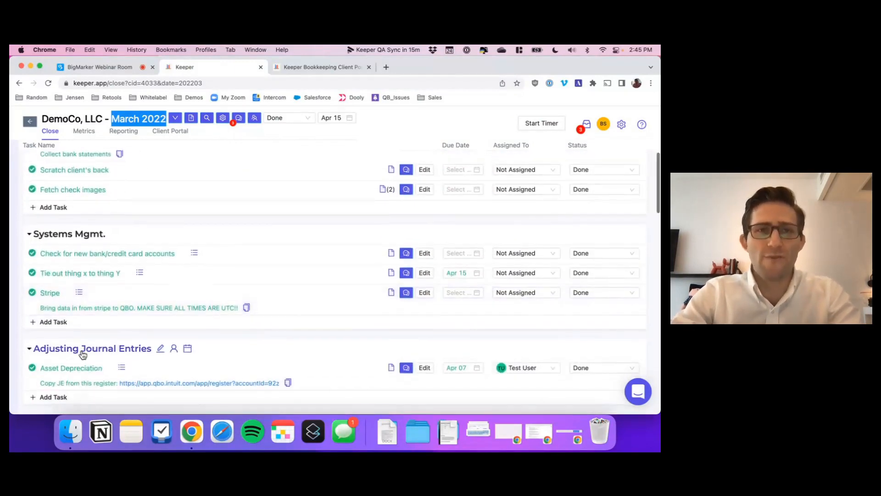
scroll(83, 353, down, 7)
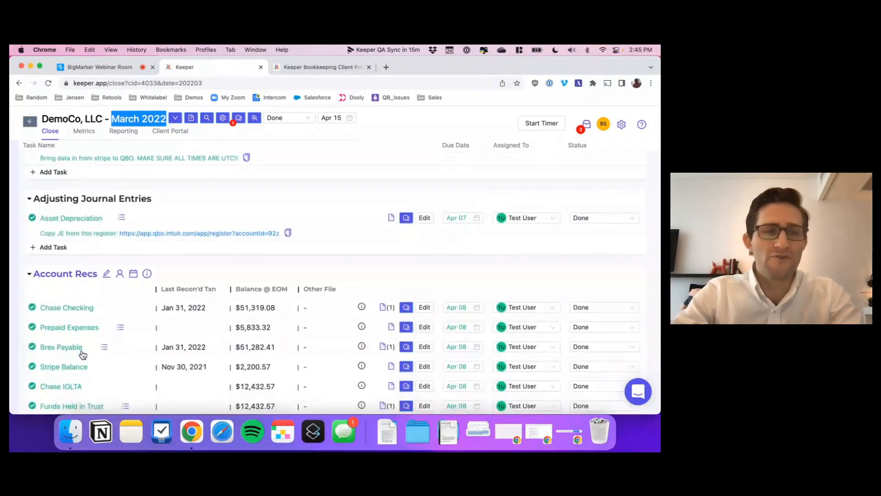
scroll(82, 354, down, 3)
scroll(82, 355, down, 1)
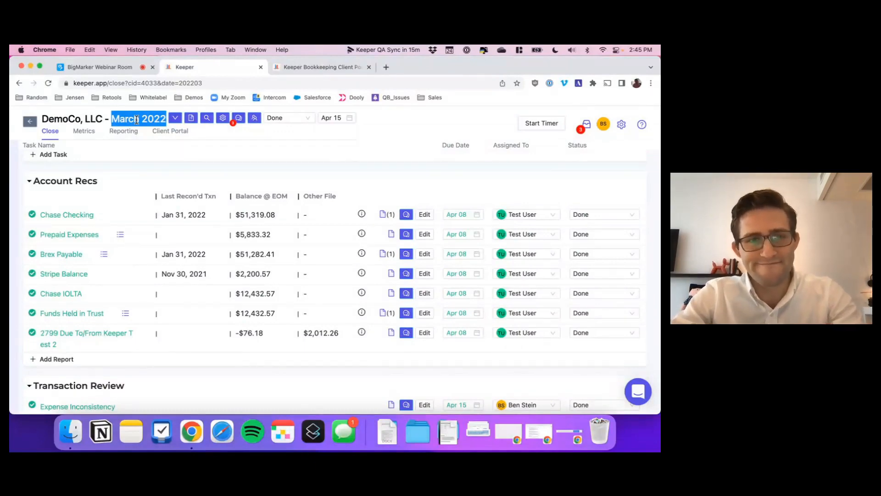
scroll(66, 195, down, 1)
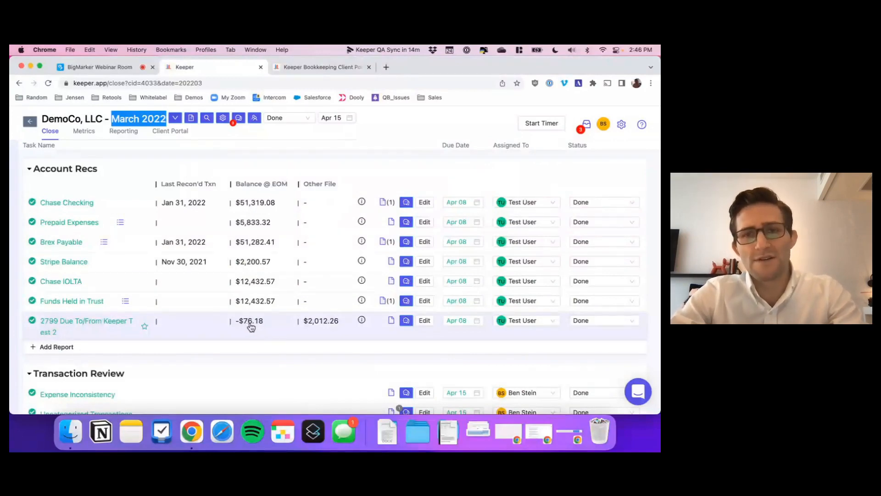
click(385, 204)
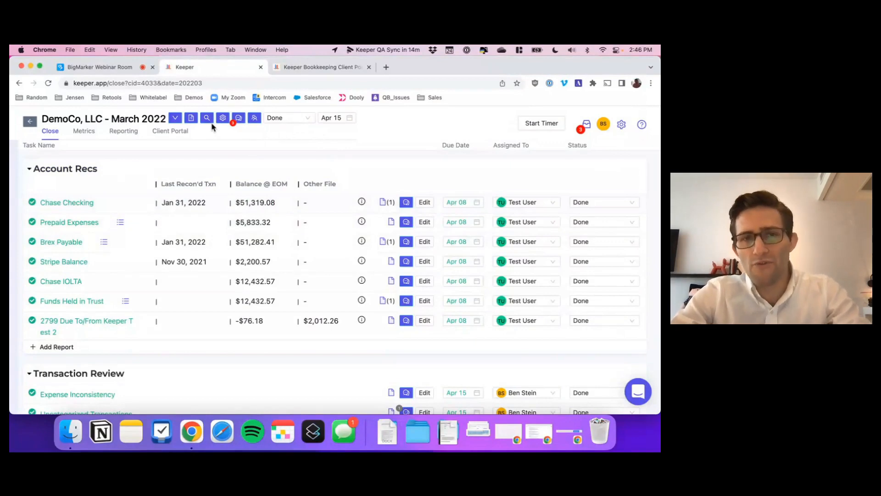
Search the files in DemoCo's client info for "chase" and look over the matching account files.
click(196, 118)
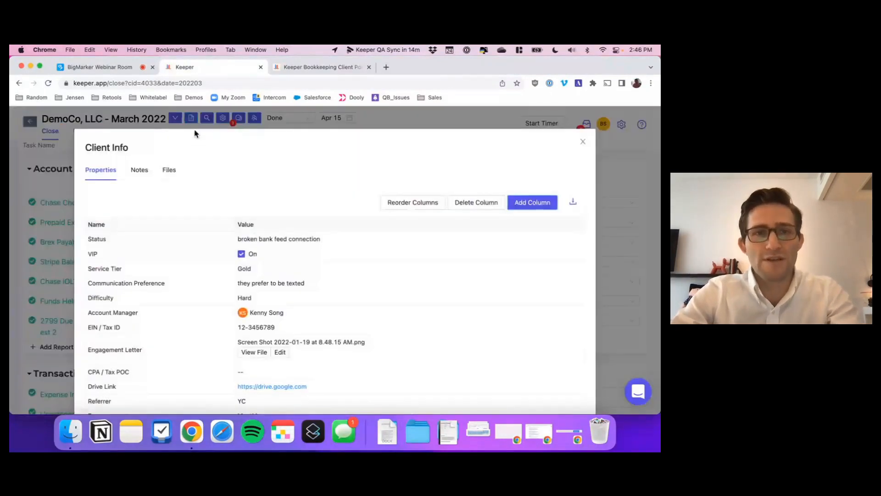
click(193, 123)
click(192, 123)
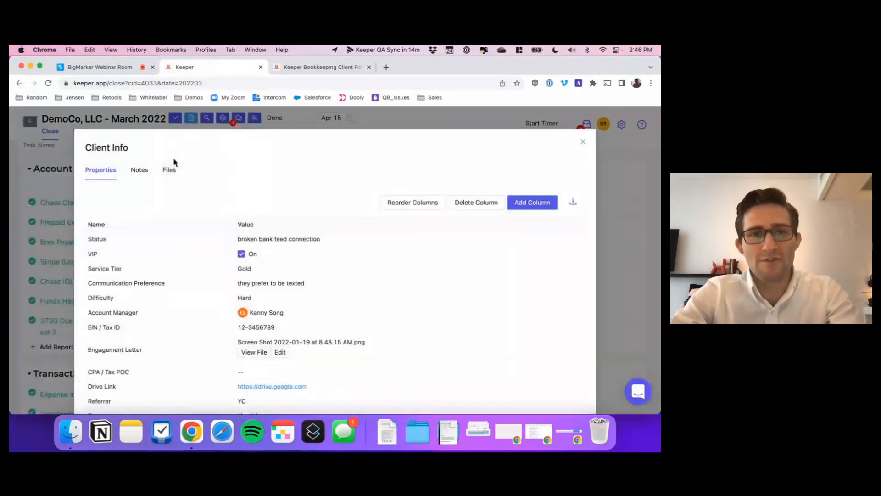
click(168, 173)
click(162, 201)
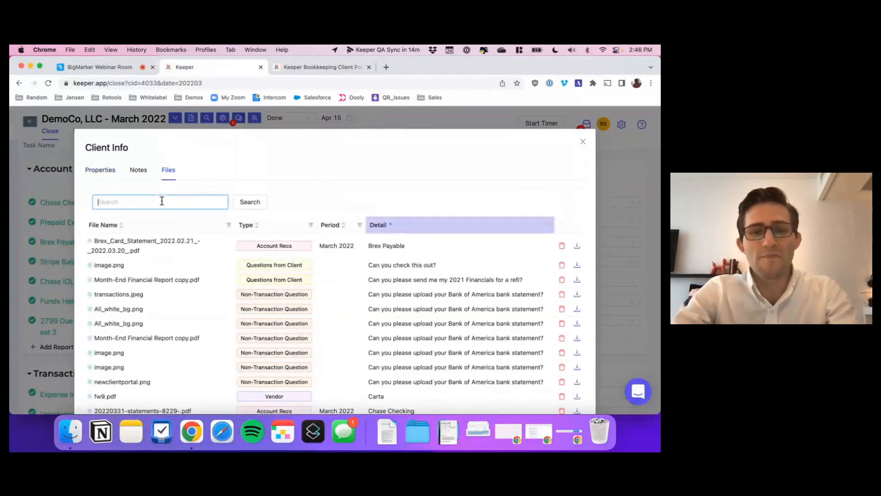
text(chase)
key(Return)
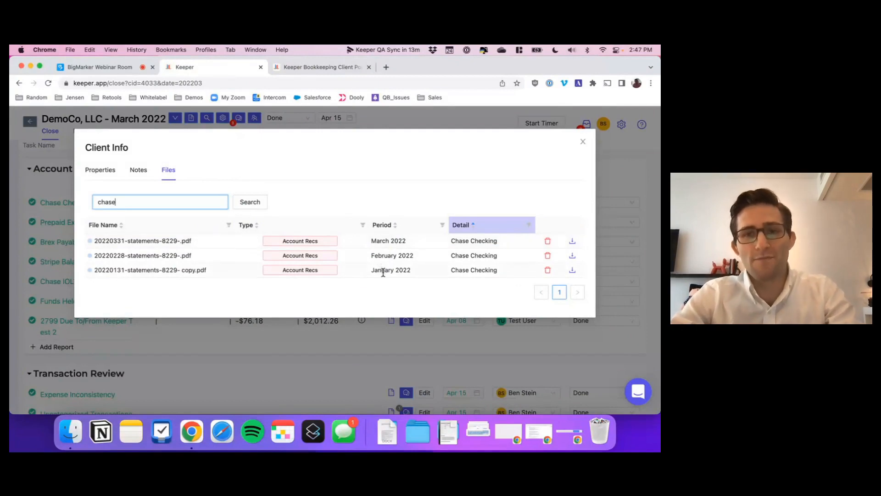
triple_click(469, 267)
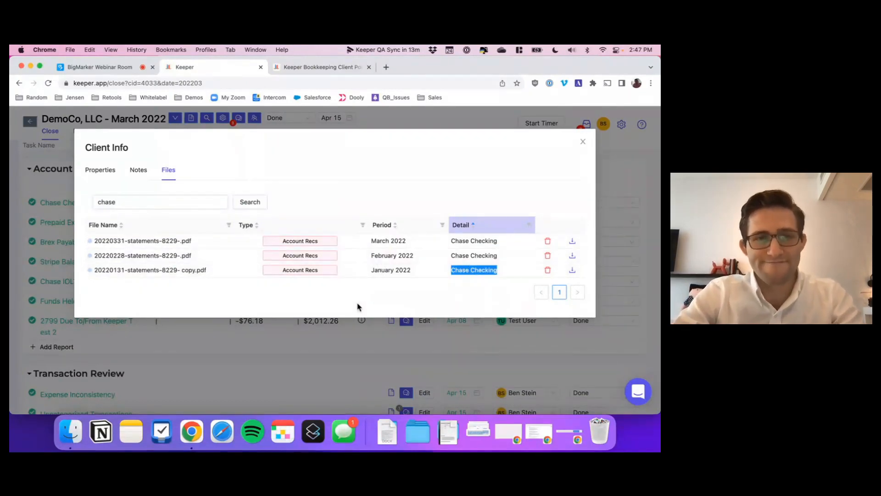
click(343, 339)
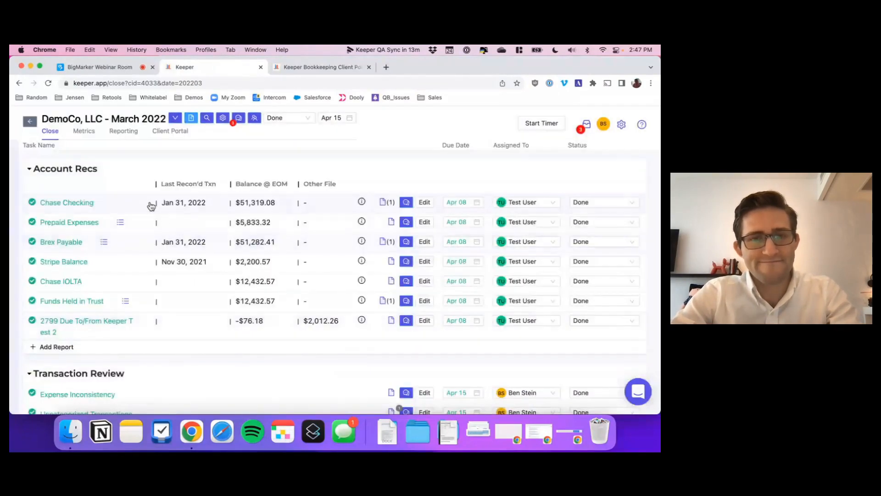
Expand the Expense Inconsistency report in the Transaction Review section of the March 2022 close.
scroll(152, 204, down, 5)
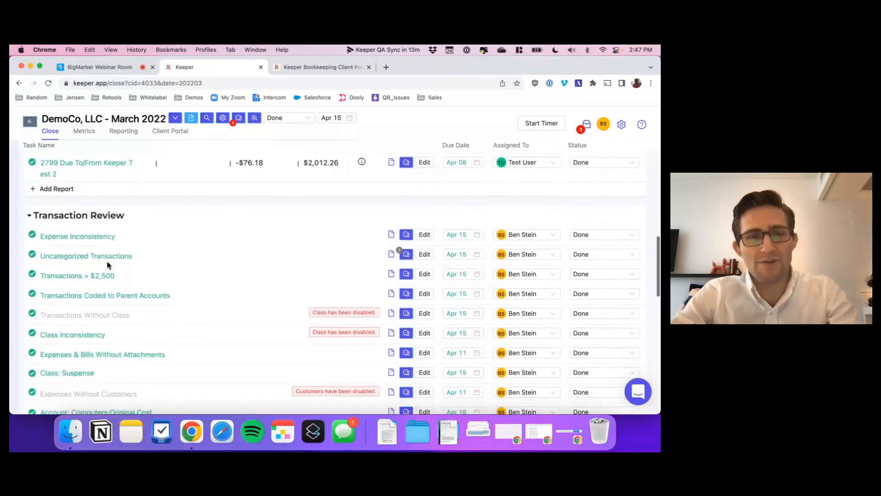
scroll(81, 233, down, 2)
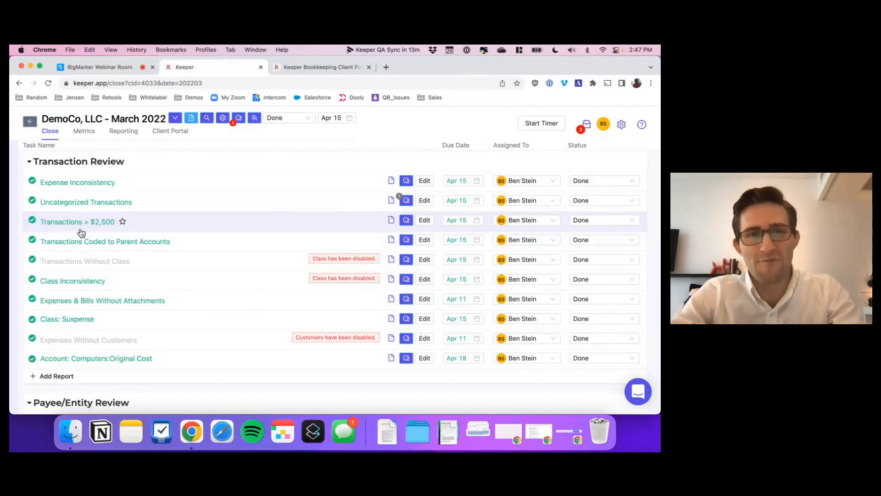
click(70, 183)
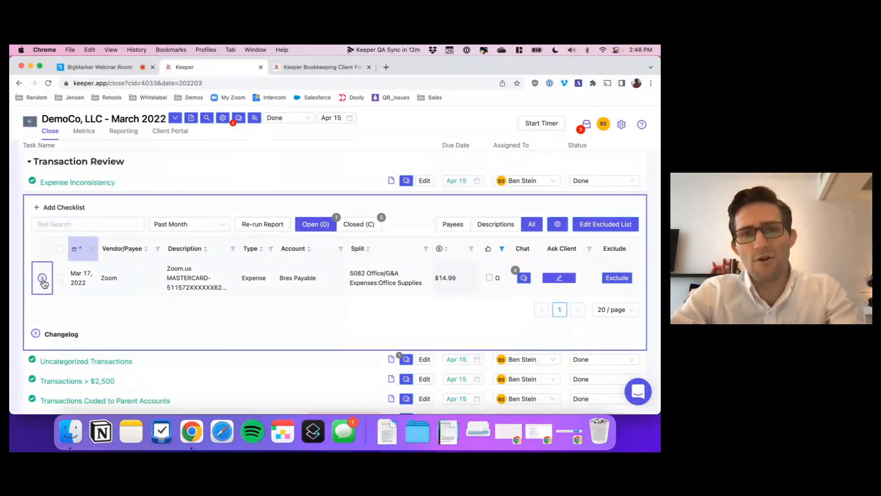
Check the similar historical transactions of the Mar 17, 2022 Zoom expense and recode its split to 5084 Office/G&A Expenses:Software.
click(43, 278)
scroll(44, 282, down, 2)
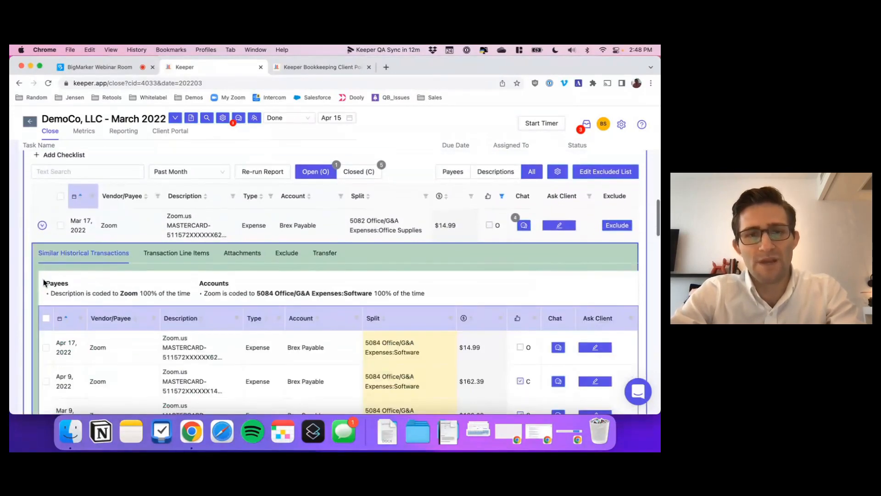
drag(204, 293, 414, 291)
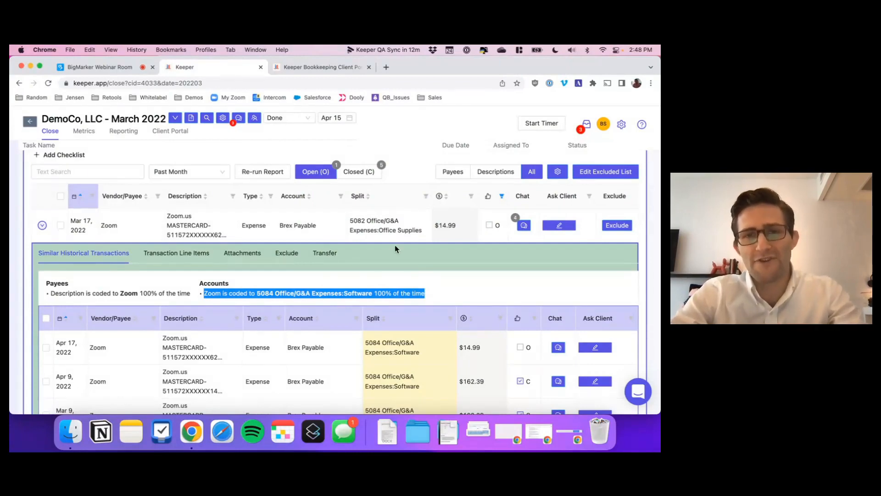
click(374, 224)
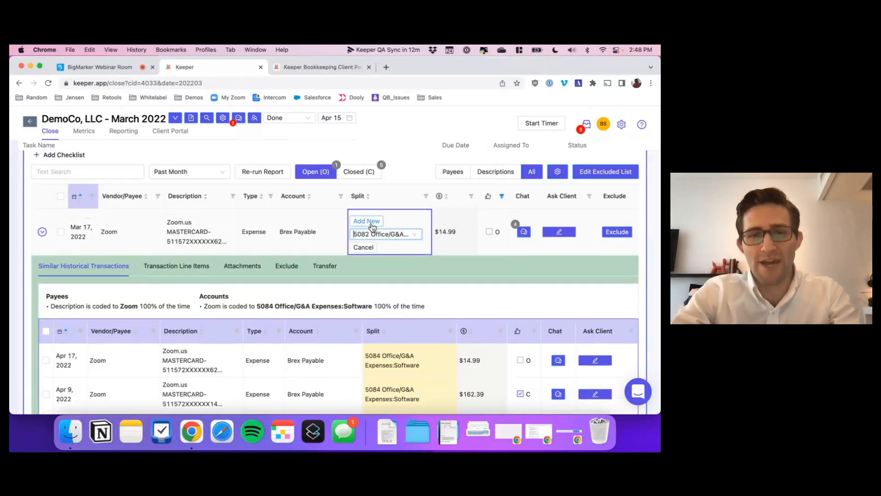
text(software)
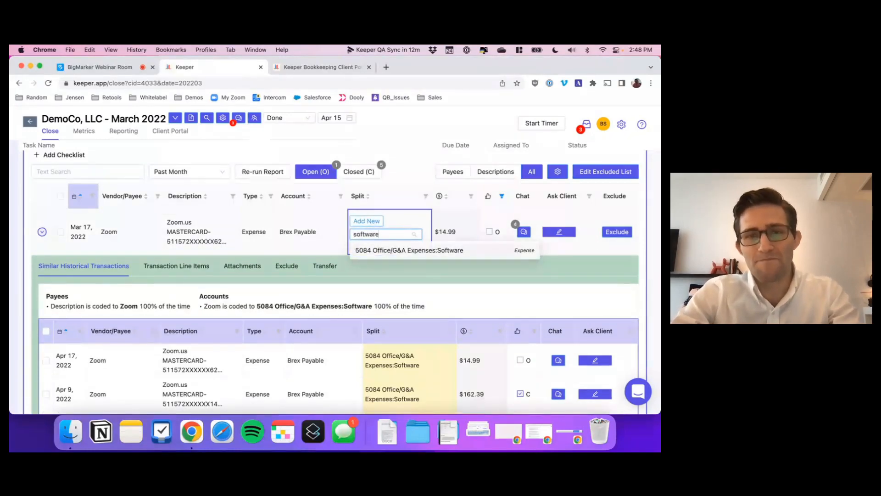
key(Return)
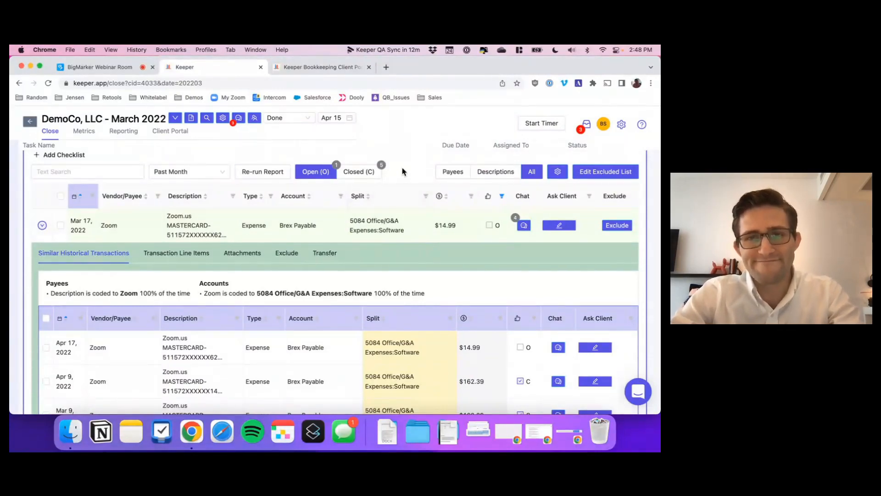
scroll(403, 171, up, 2)
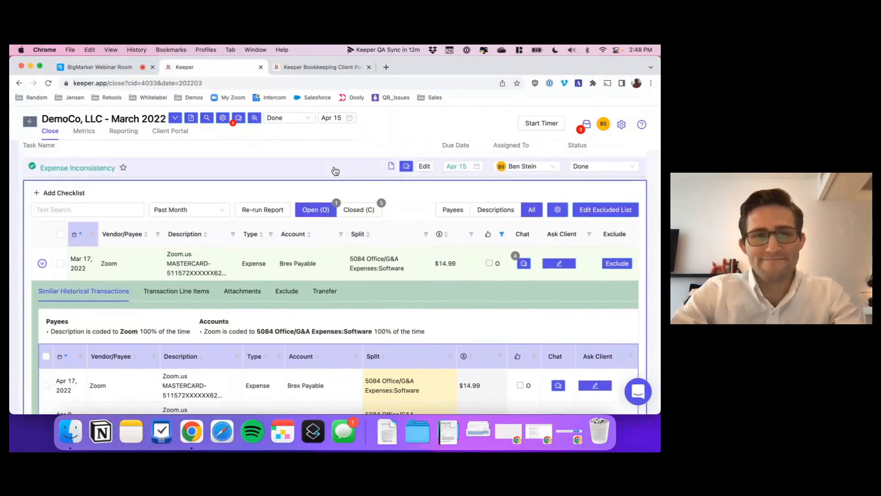
click(334, 172)
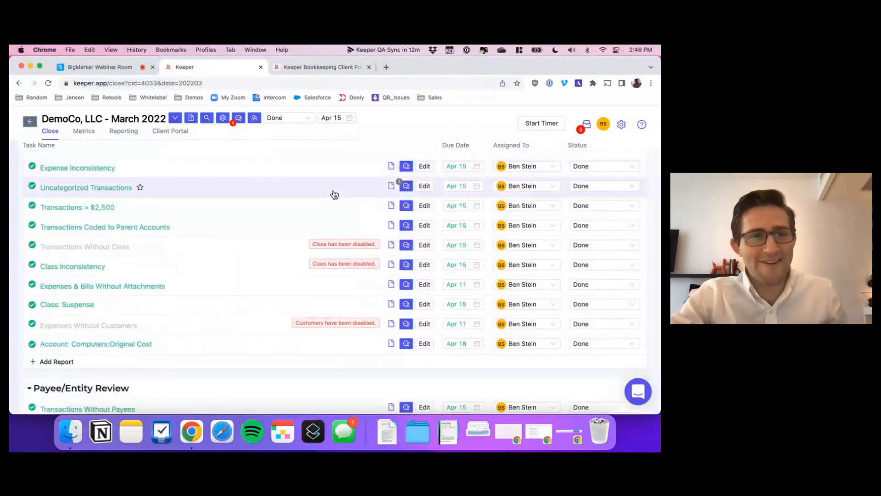
In the Uncategorized Transactions report, add the question "What is this for?" to the client portal for the Aug 16, 2021 AP Intego expense.
click(335, 187)
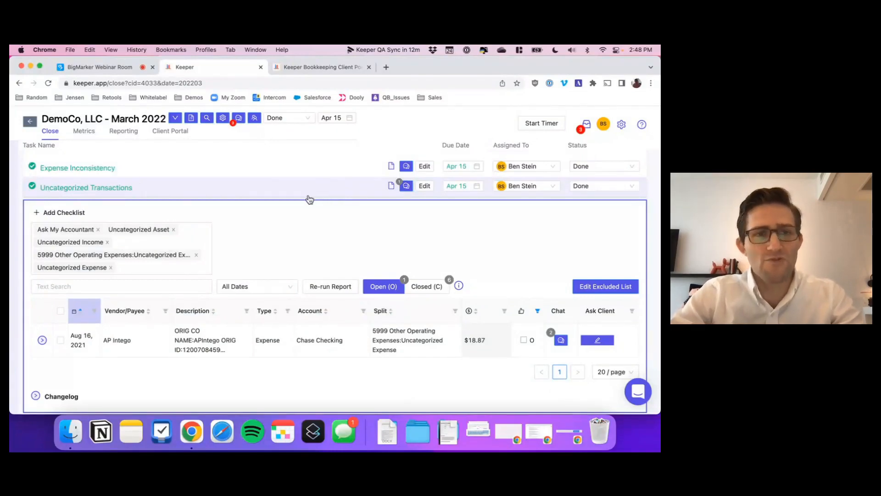
scroll(308, 199, down, 1)
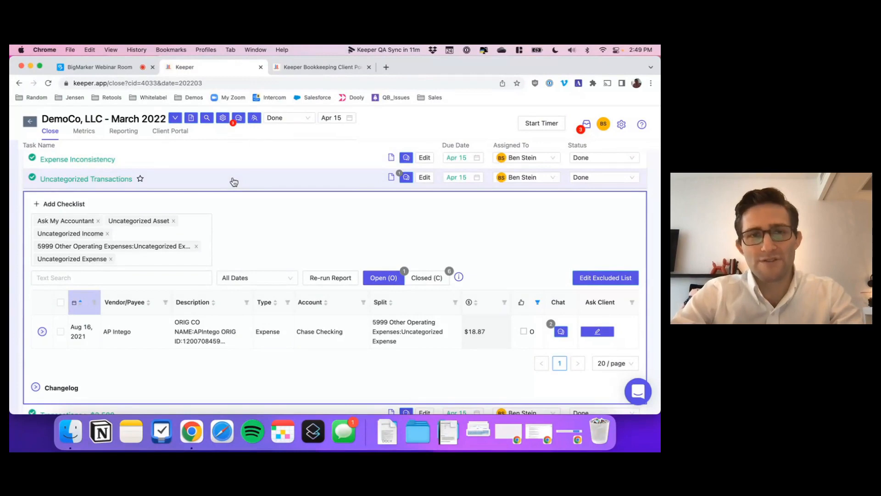
scroll(317, 275, down, 1)
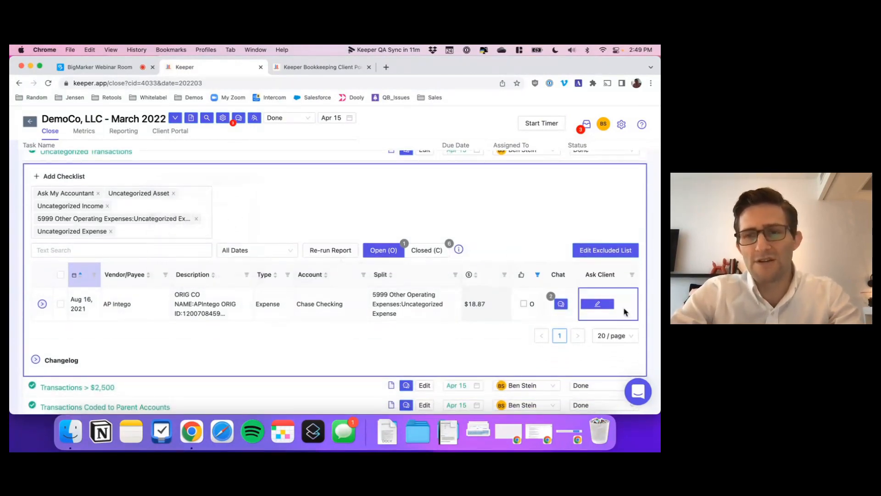
click(600, 305)
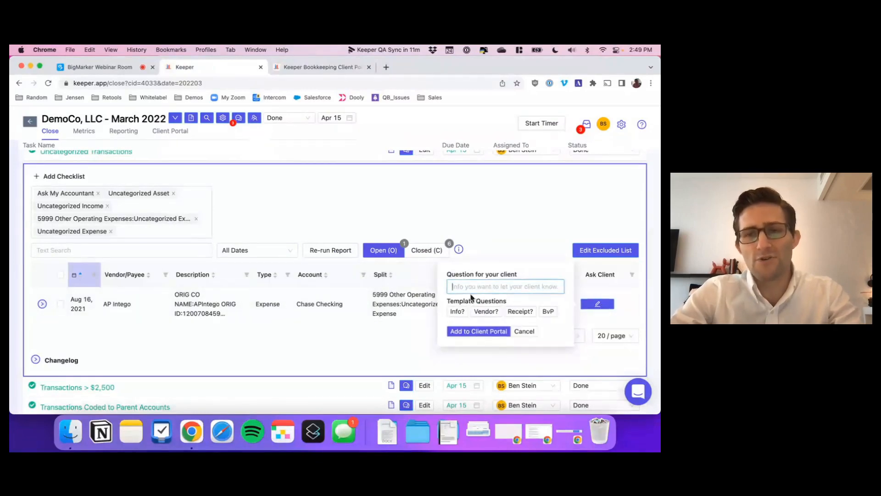
click(459, 312)
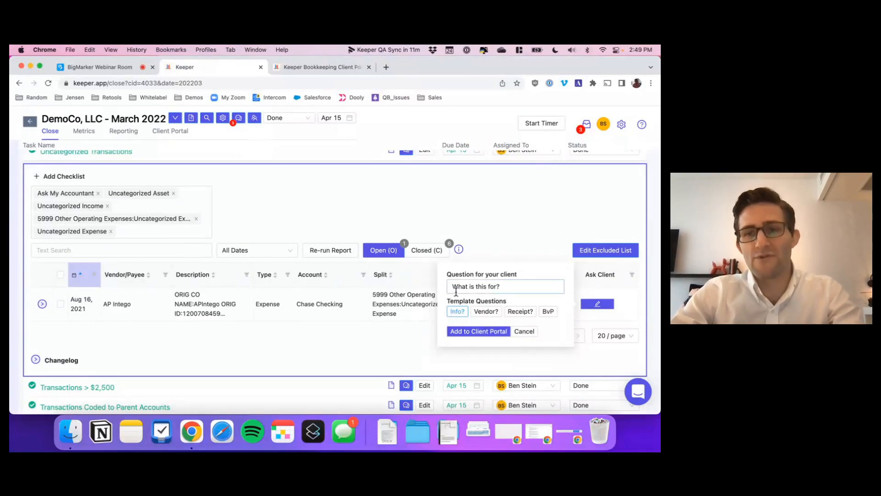
click(520, 311)
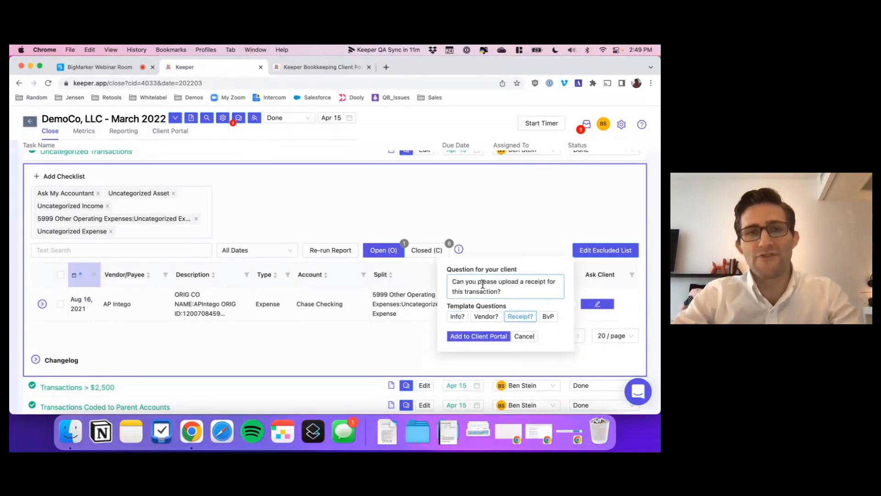
click(456, 316)
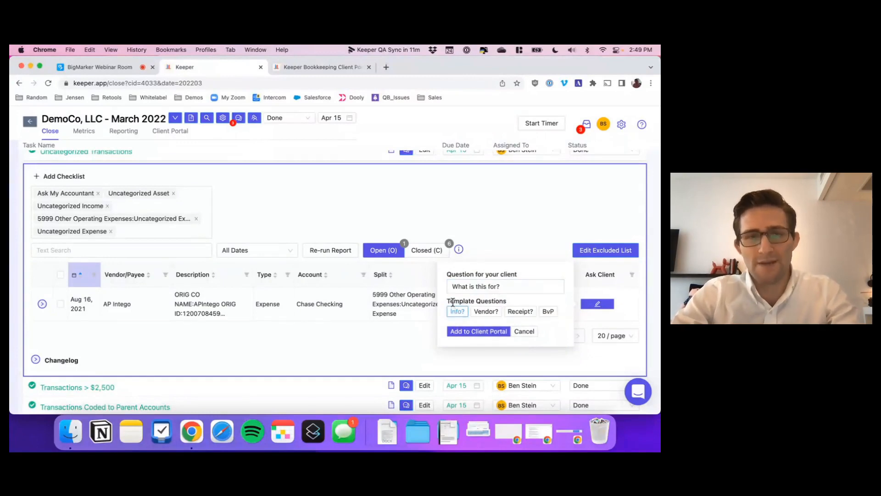
click(468, 331)
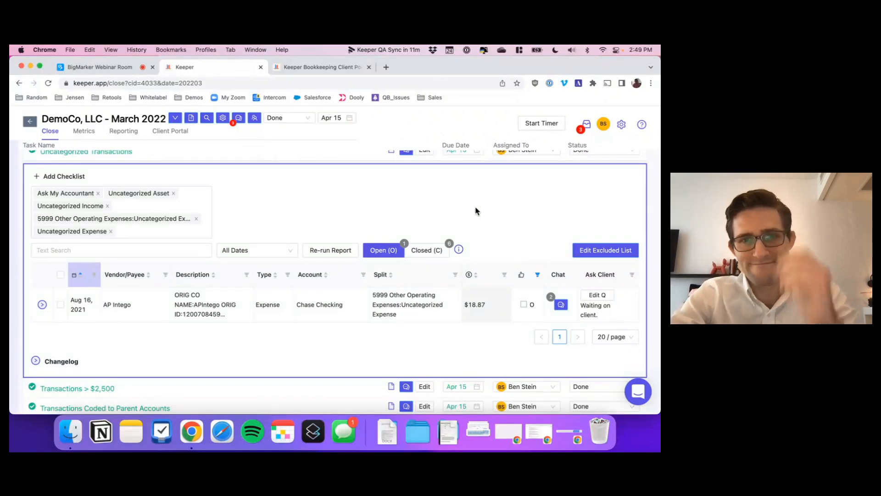
Switch to the Keeper client portal and display the dashboard for DemoCo, LLC.
click(296, 74)
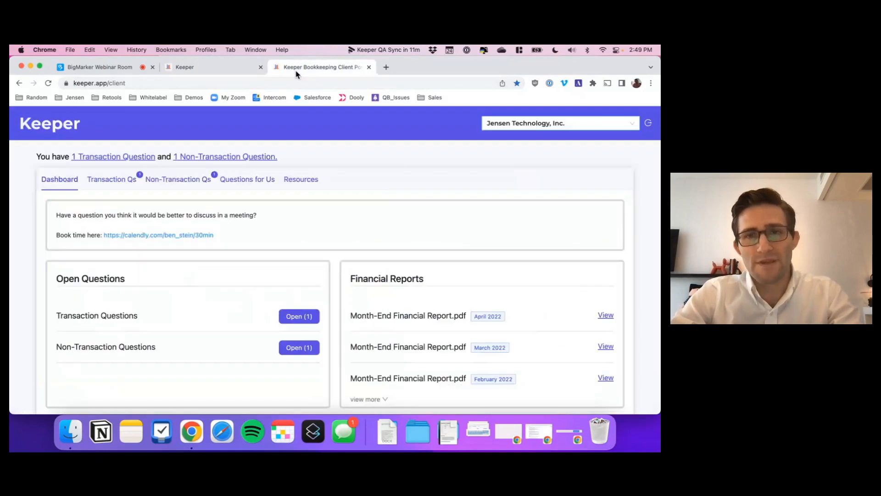
click(534, 125)
click(508, 172)
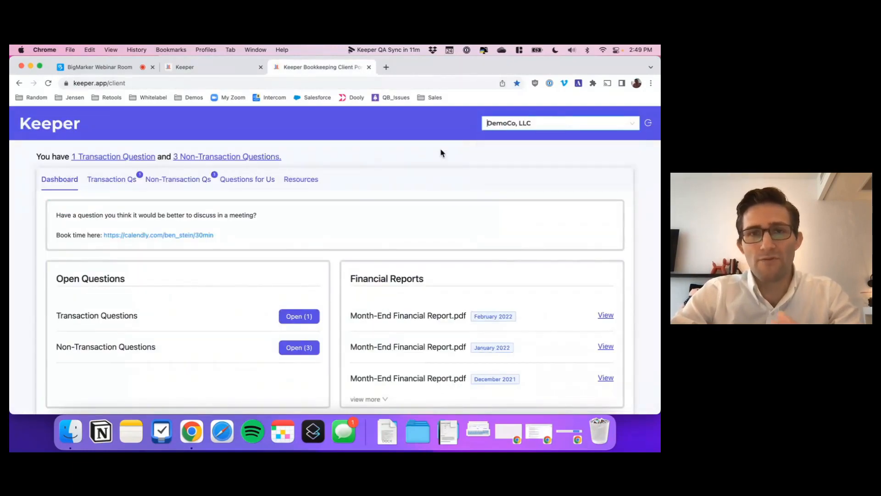
click(436, 146)
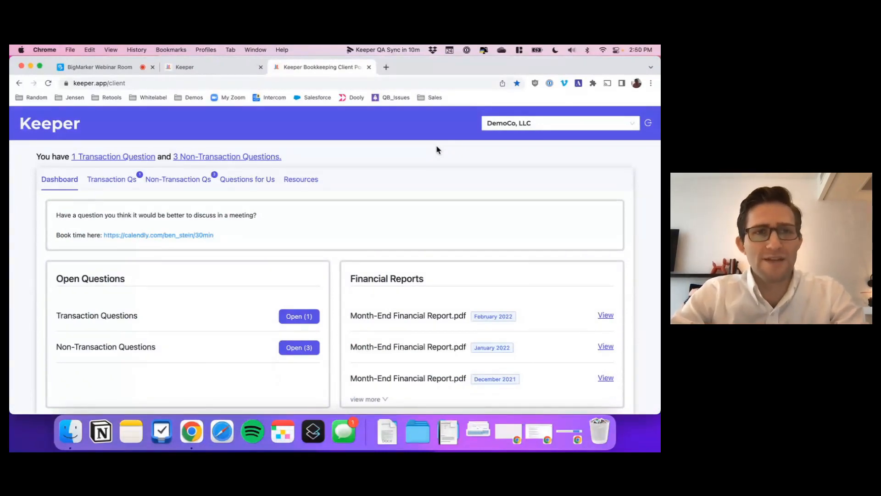
click(128, 83)
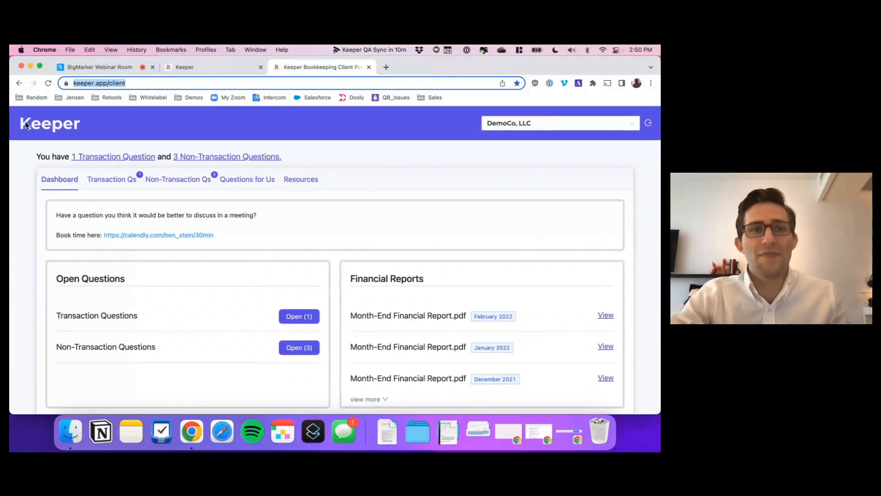
click(149, 125)
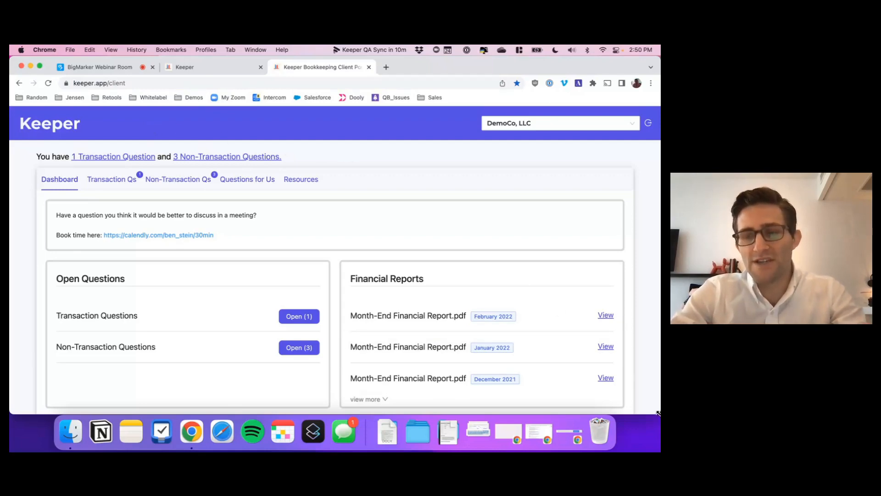
Preview the client portal dashboard at phone width and at full width, including its meeting-booking note.
drag(658, 413, 235, 413)
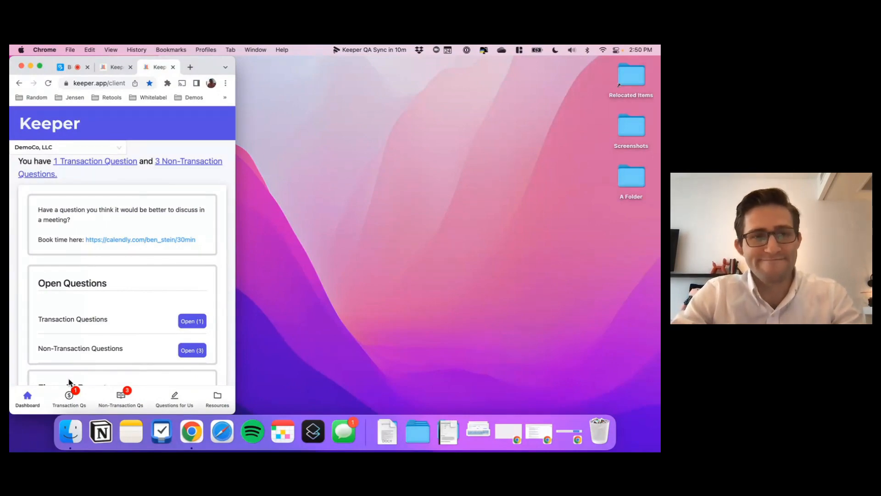
key(ctrl+alt+Return)
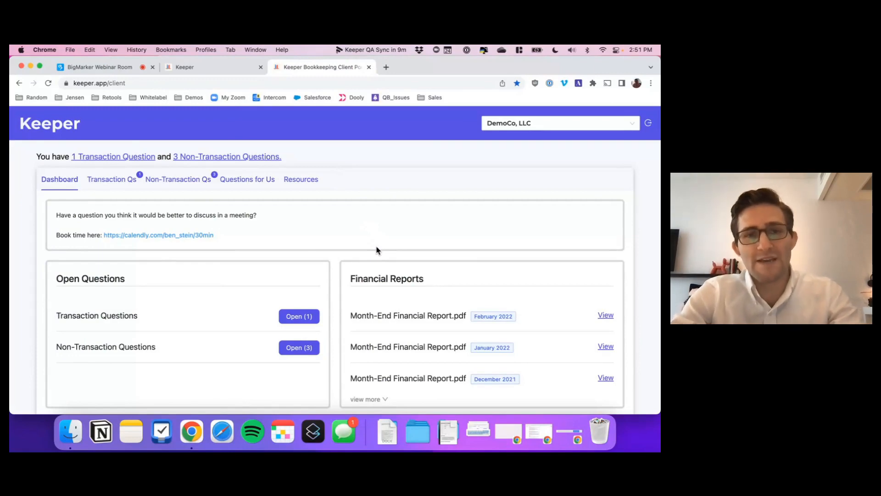
triple_click(66, 215)
drag(66, 215, 66, 236)
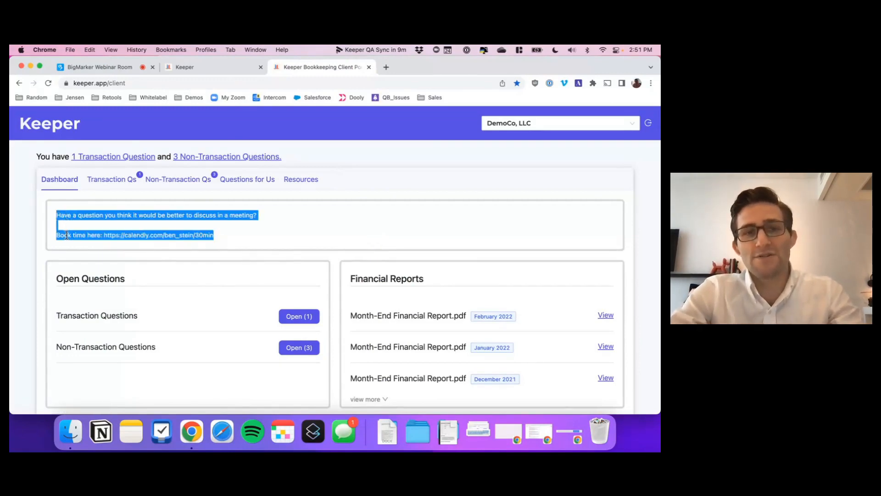
click(66, 235)
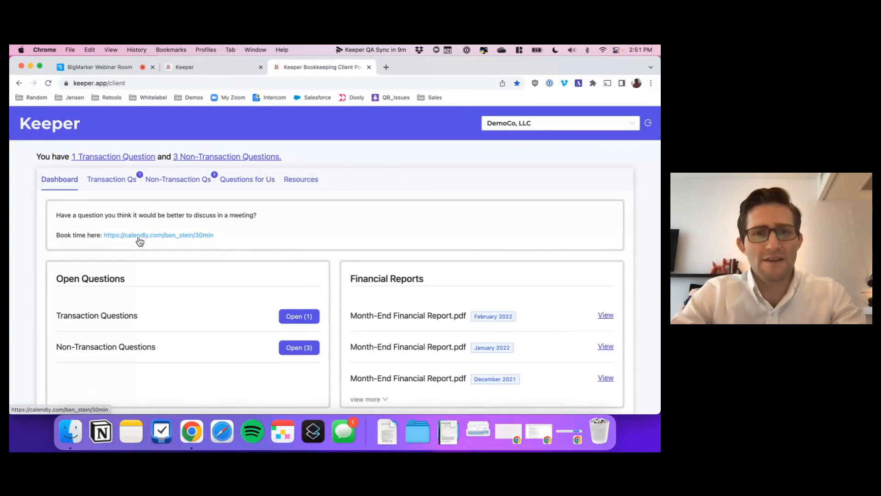
scroll(142, 240, down, 1)
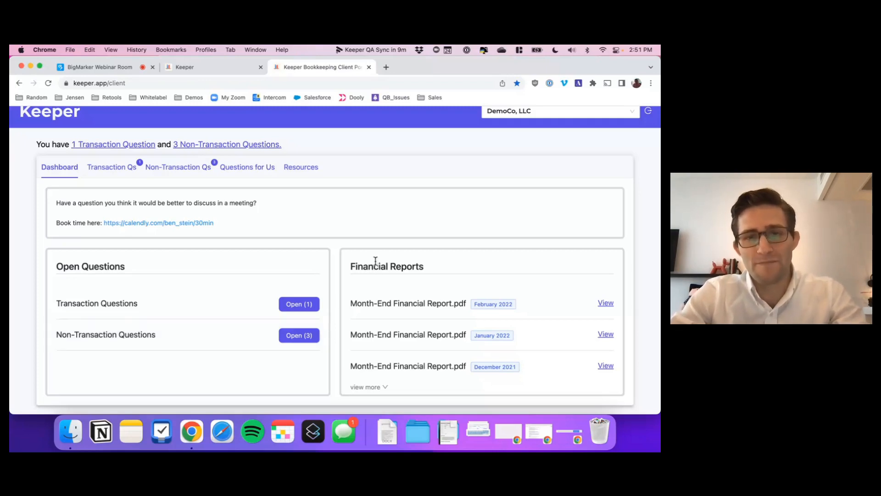
Open the February 2022 Month-End Financial Report and examine its contents page and the Executive Summary with its key metrics.
click(394, 305)
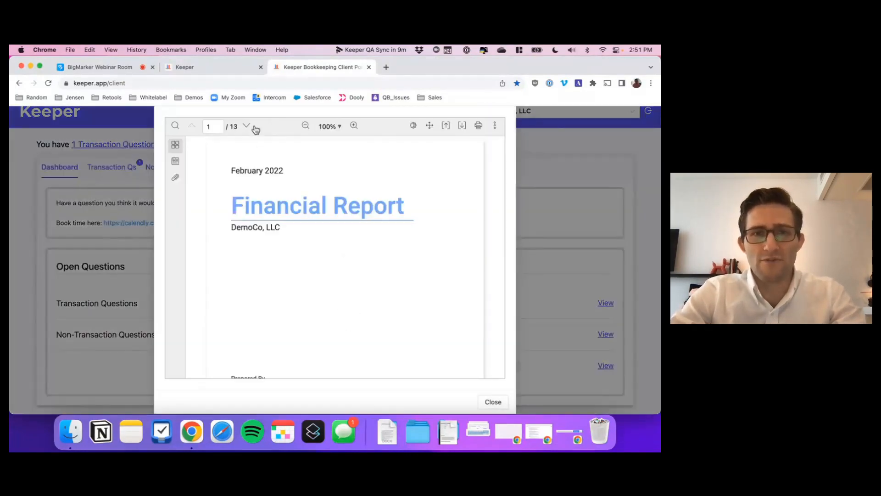
click(306, 126)
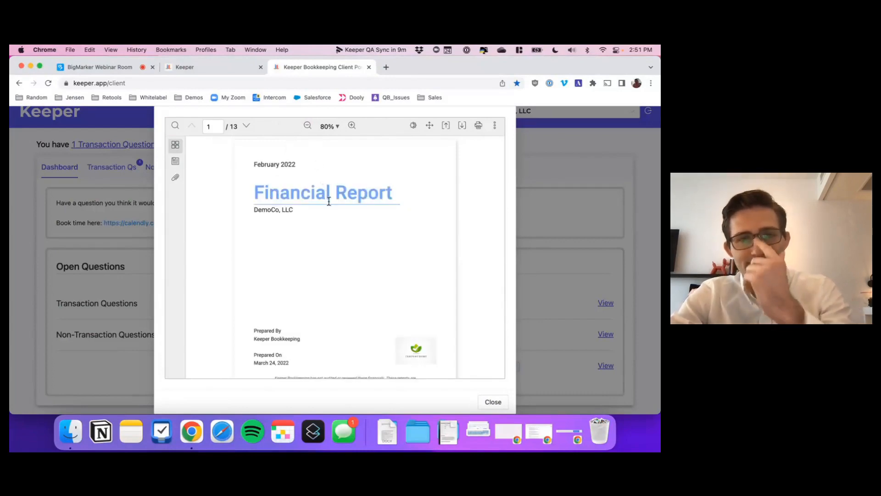
scroll(328, 202, down, 8)
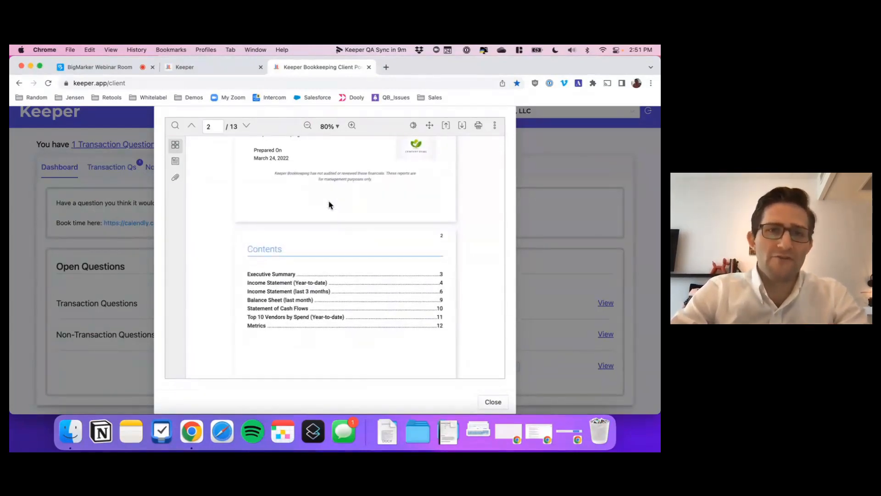
scroll(328, 205, down, 10)
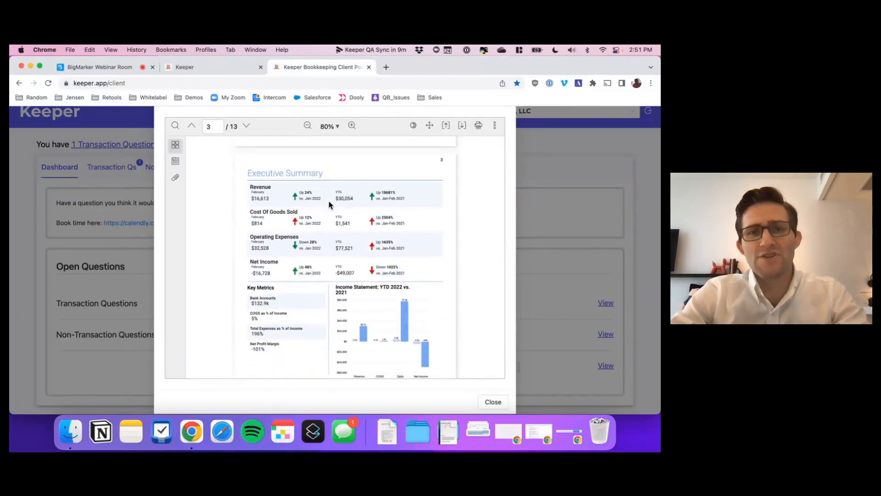
click(307, 127)
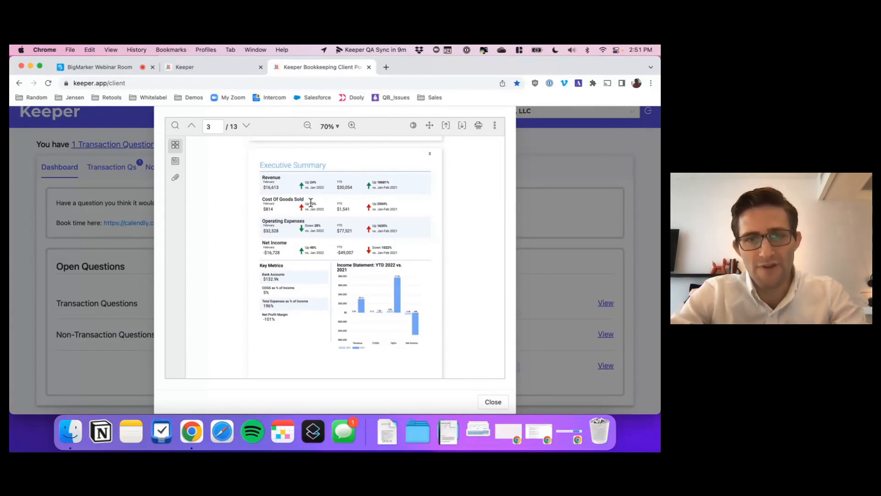
scroll(311, 202, down, 1)
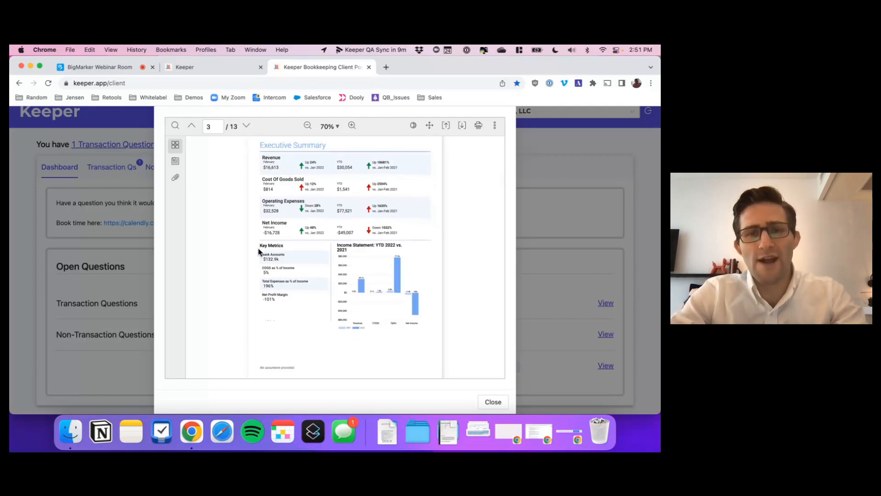
drag(260, 248, 281, 303)
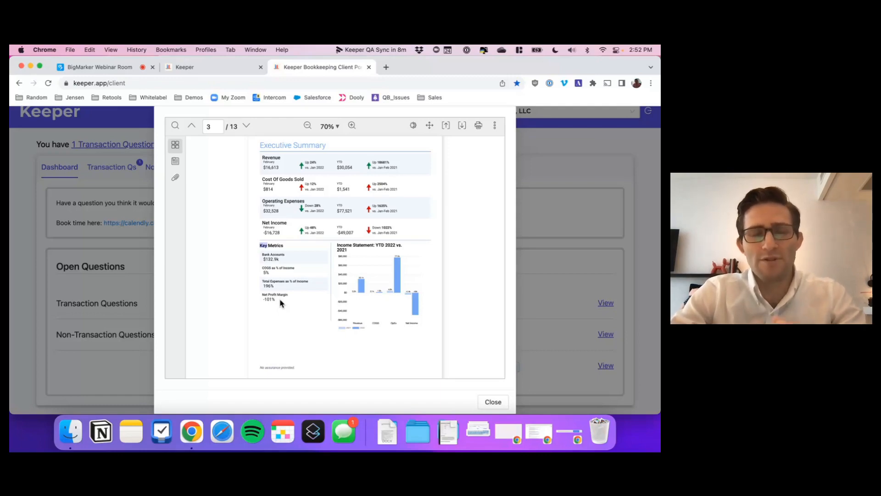
scroll(282, 303, up, 1)
scroll(281, 303, up, 1)
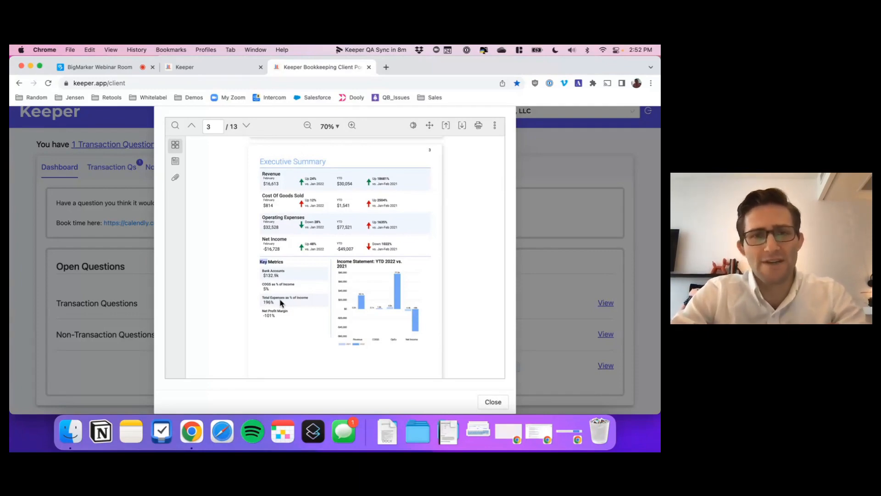
Review the report's income statements, balance sheet, cash flow statement and Metrics charts, and close the report.
scroll(281, 303, down, 5)
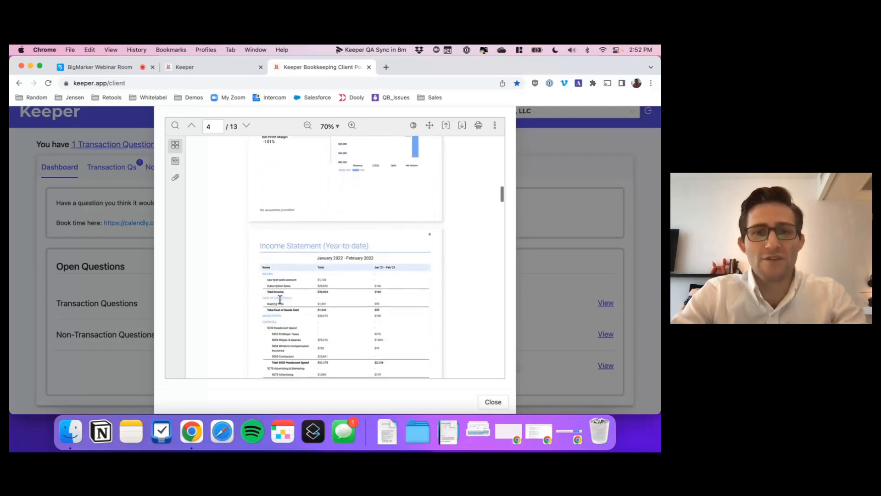
scroll(281, 303, down, 2)
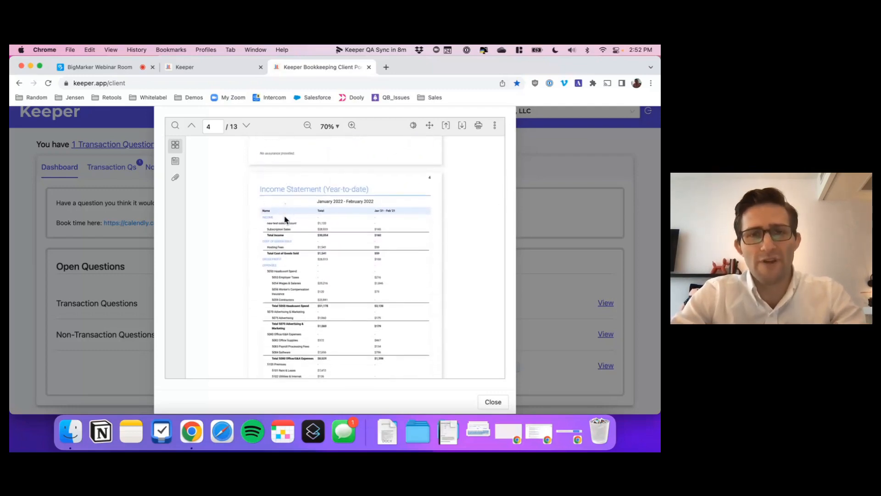
scroll(286, 221, down, 1)
scroll(285, 251, down, 15)
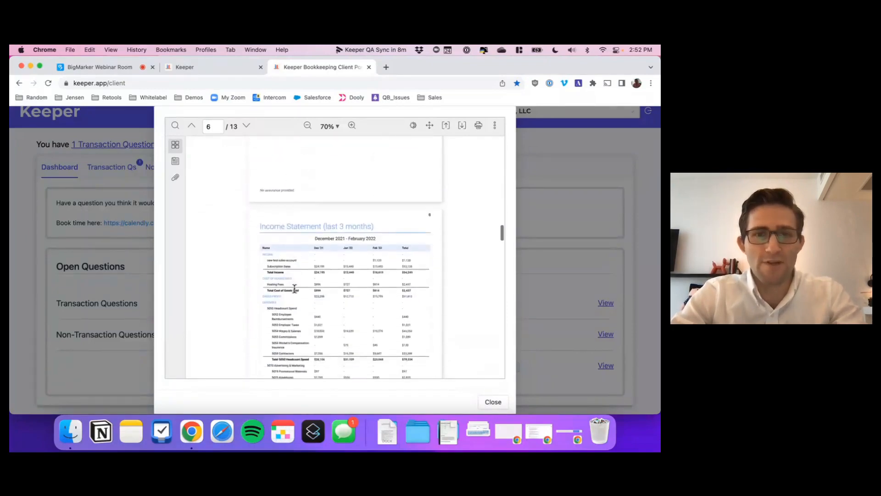
scroll(295, 289, down, 20)
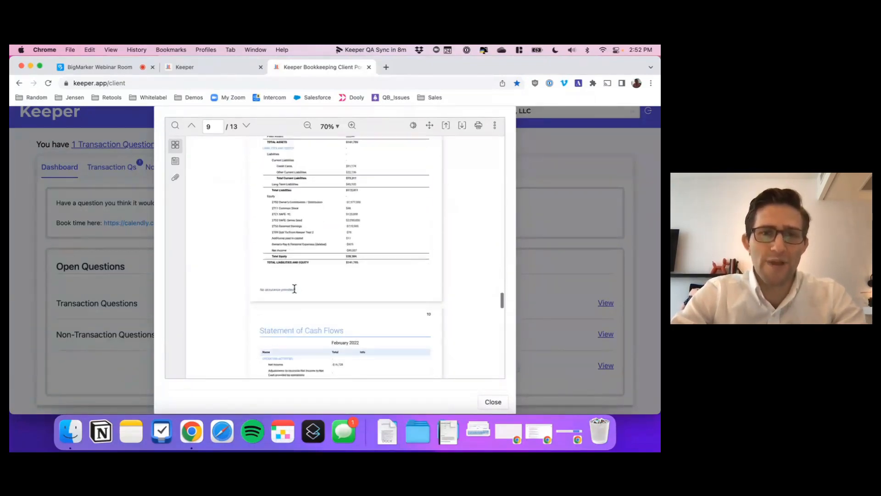
scroll(295, 293, down, 5)
scroll(295, 291, up, 2)
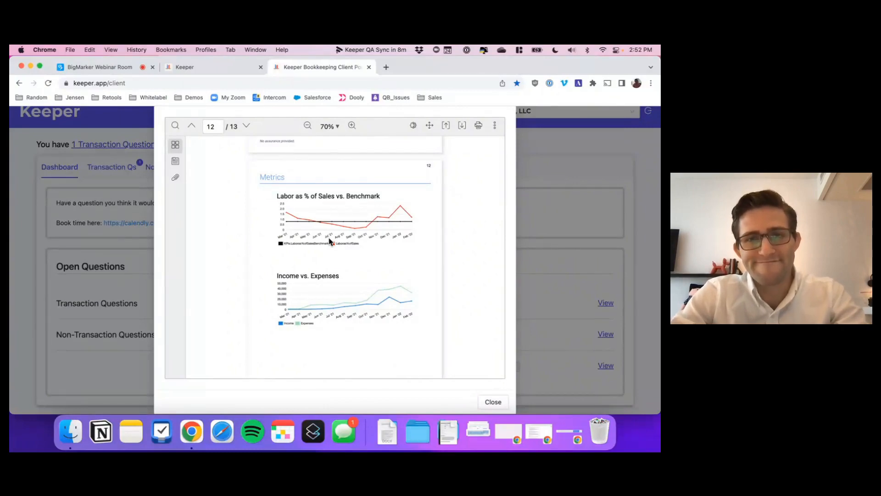
click(489, 406)
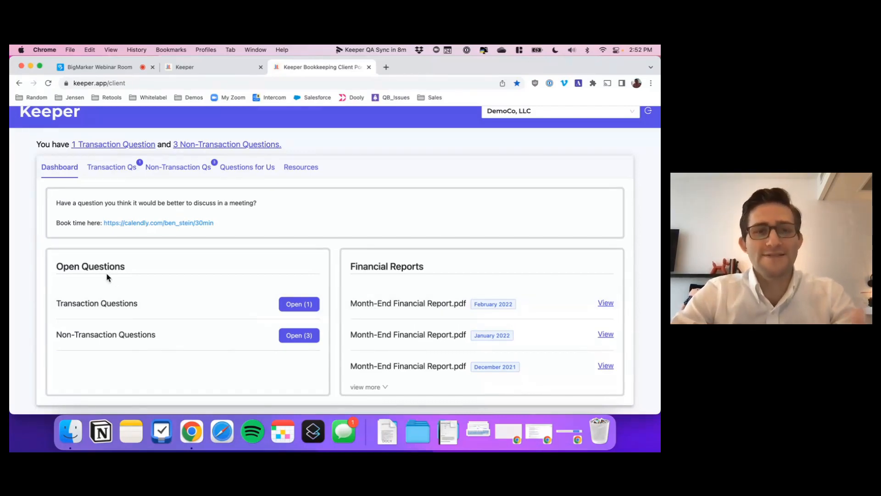
In the client portal, answer the "What is this for?" question on the August 16, 2021 AP Intego transaction with the comment "worker's comp".
scroll(109, 285, up, 1)
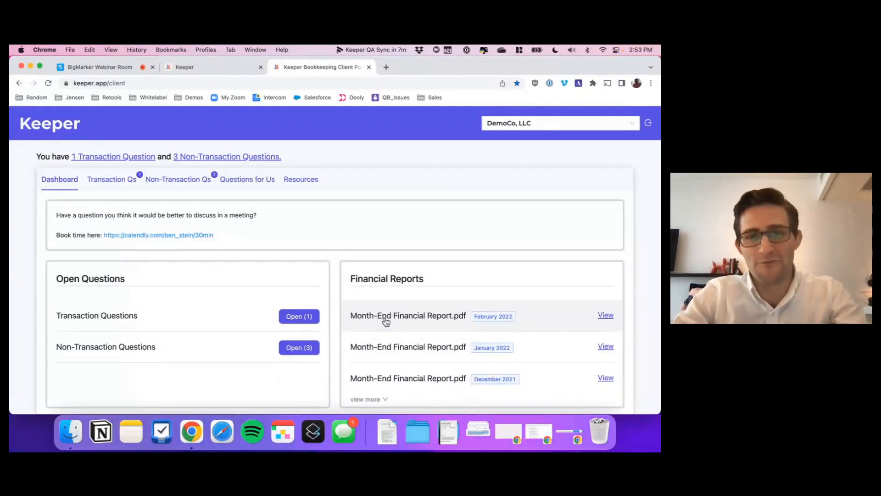
click(101, 319)
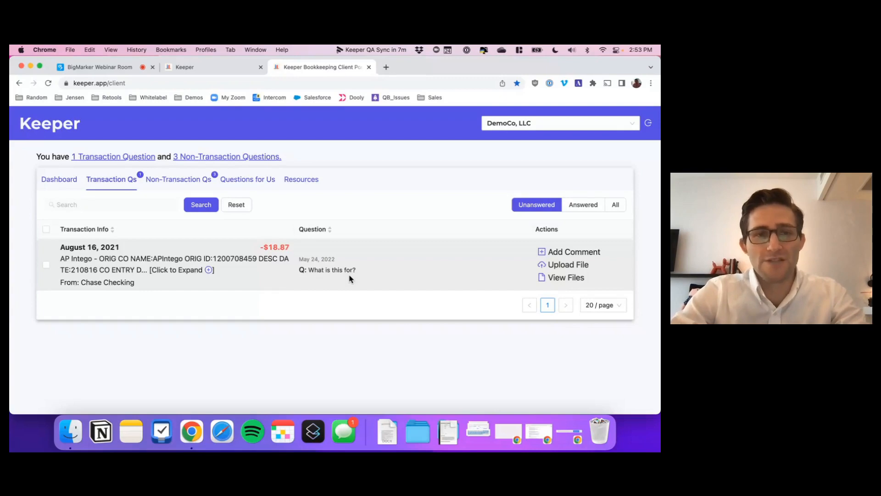
triple_click(329, 270)
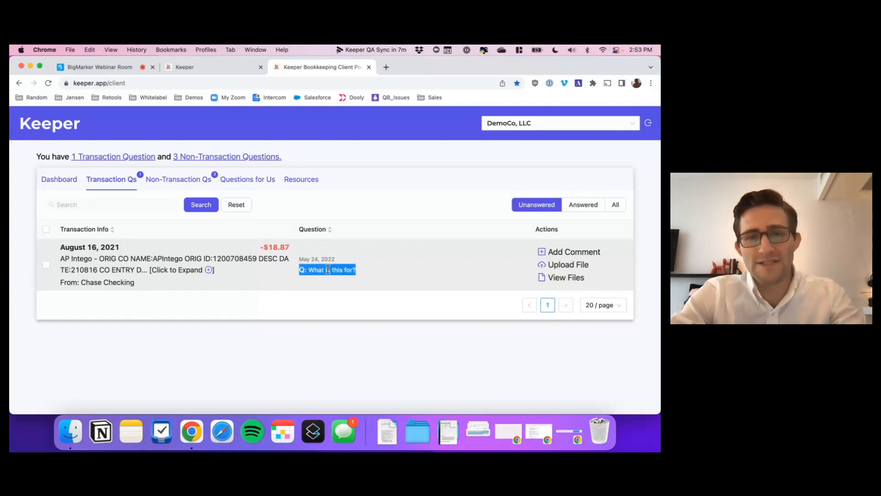
click(574, 252)
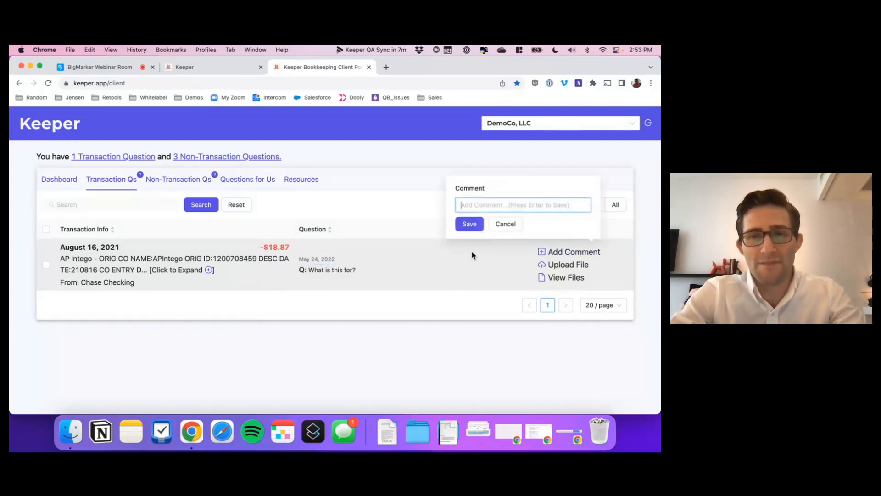
text(worker's comp)
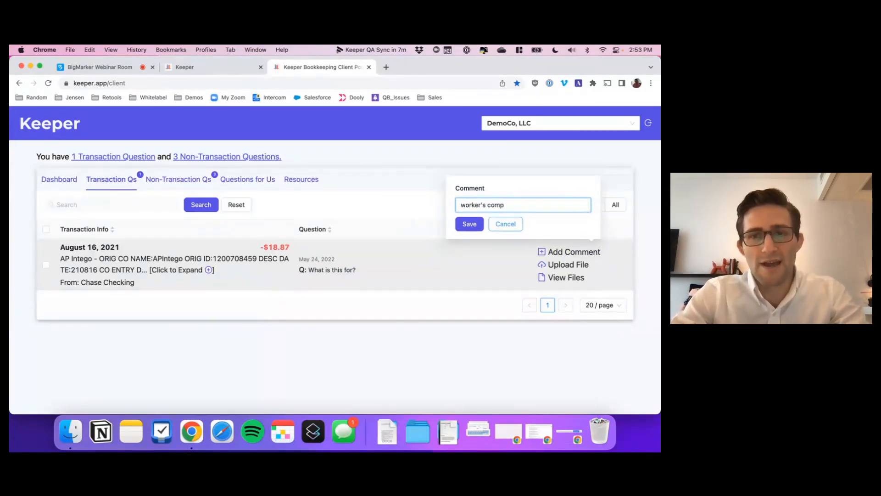
key(Return)
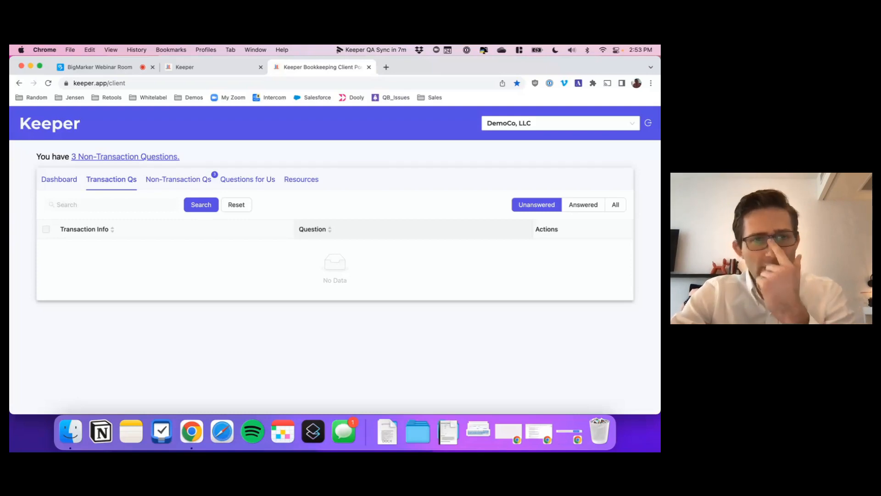
View the portal's unanswered non-transaction questions and check the Client Portal contact and reminder settings from the March 2022 close.
click(189, 187)
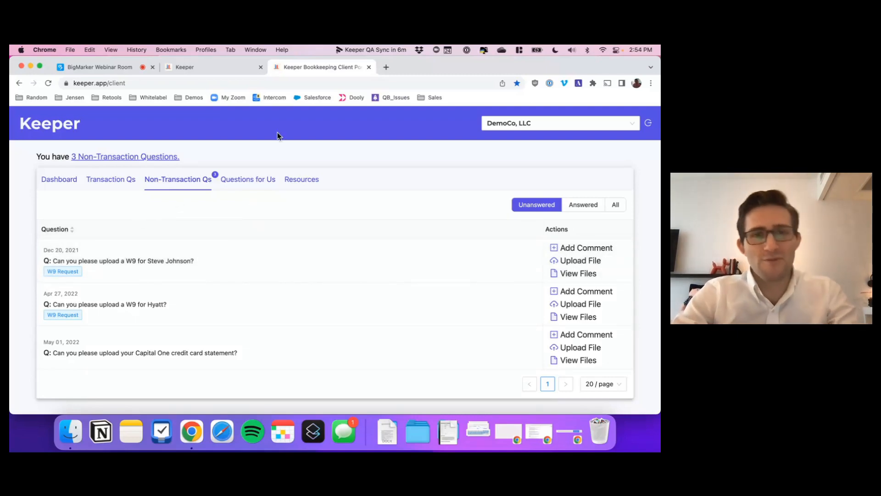
key(ctrl+shift+Tab)
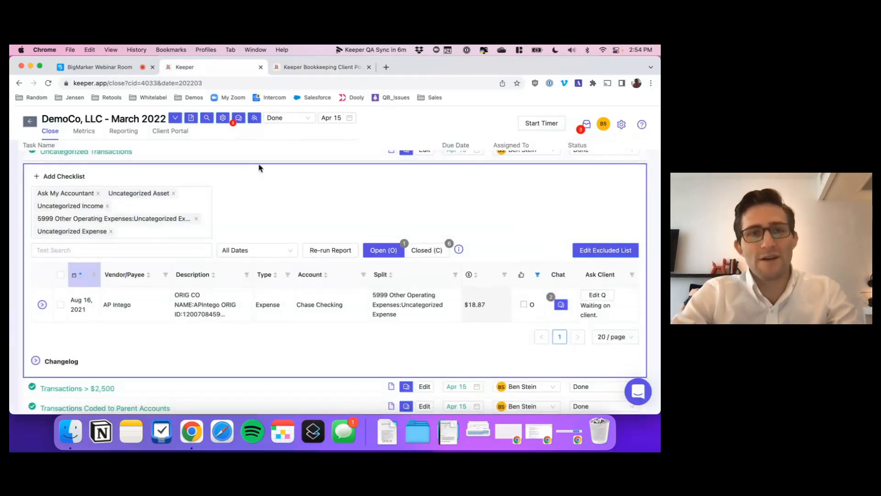
click(259, 161)
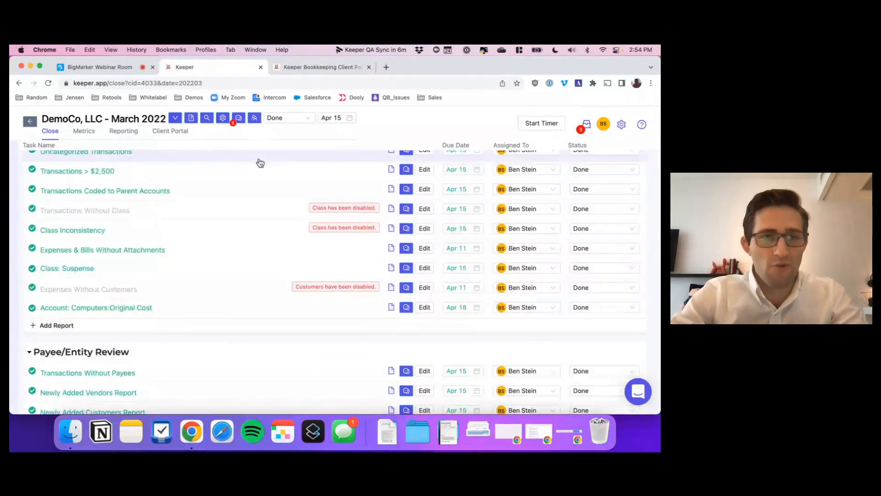
click(164, 132)
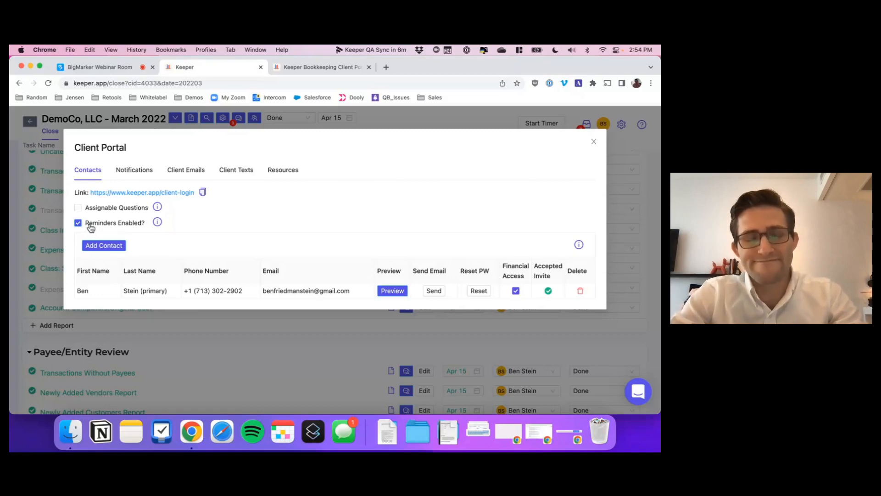
click(35, 199)
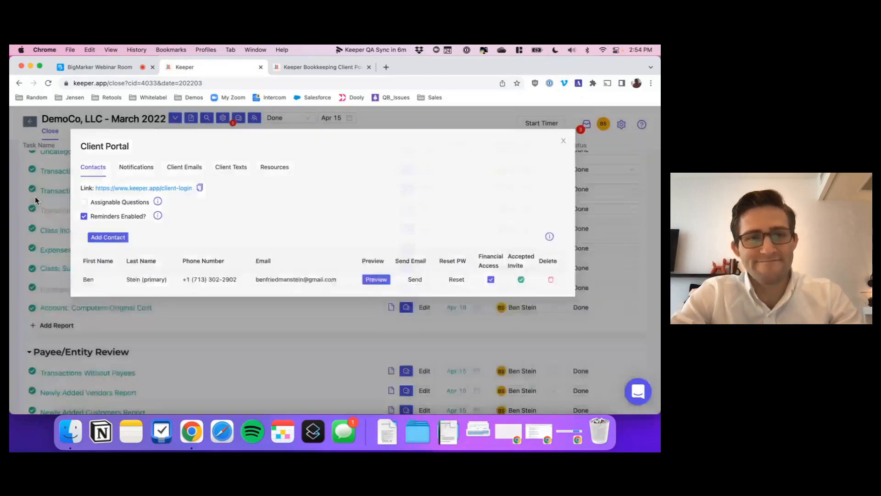
Open the Transaction Questions report in the close's Client Questions section and re-run it.
scroll(109, 284, down, 10)
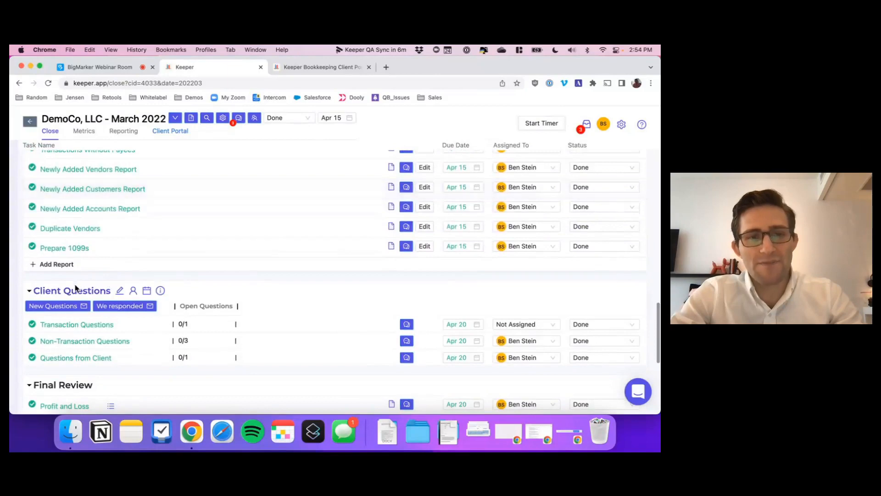
scroll(80, 293, down, 2)
click(76, 250)
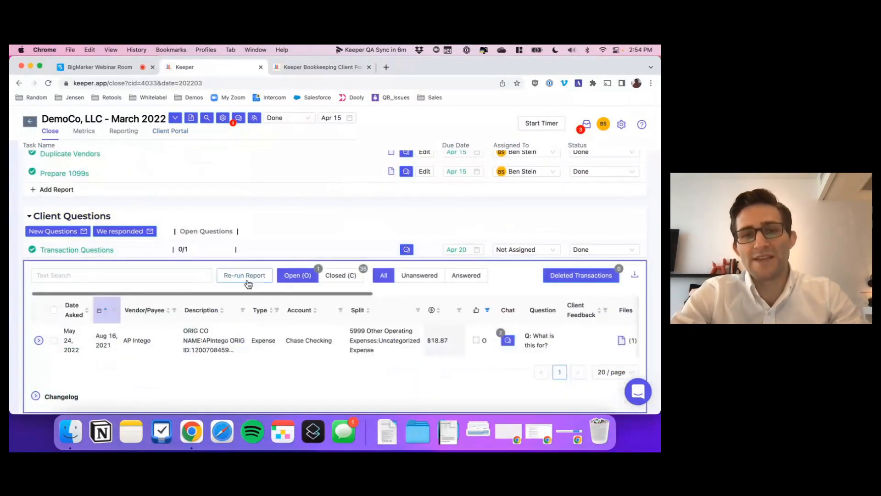
click(254, 275)
scroll(254, 281, down, 2)
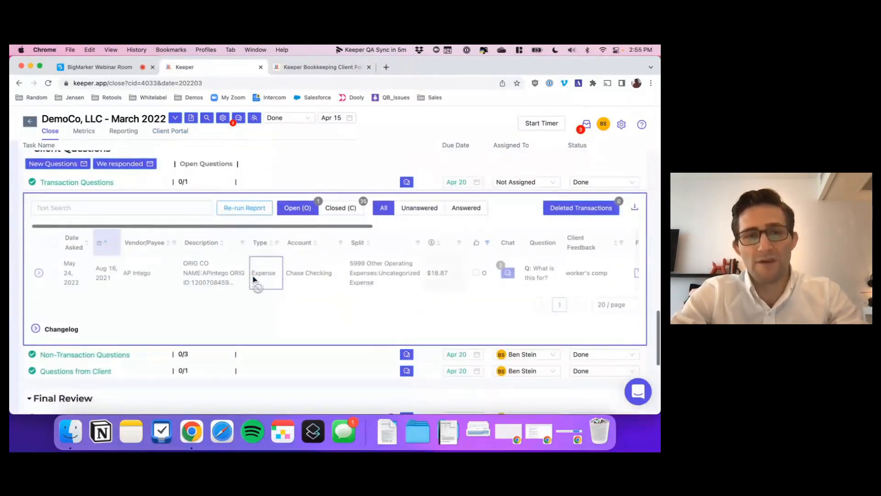
Add the client's "worker's comp" answer to the memo of the AP Intego expense and check the full transaction description.
click(143, 281)
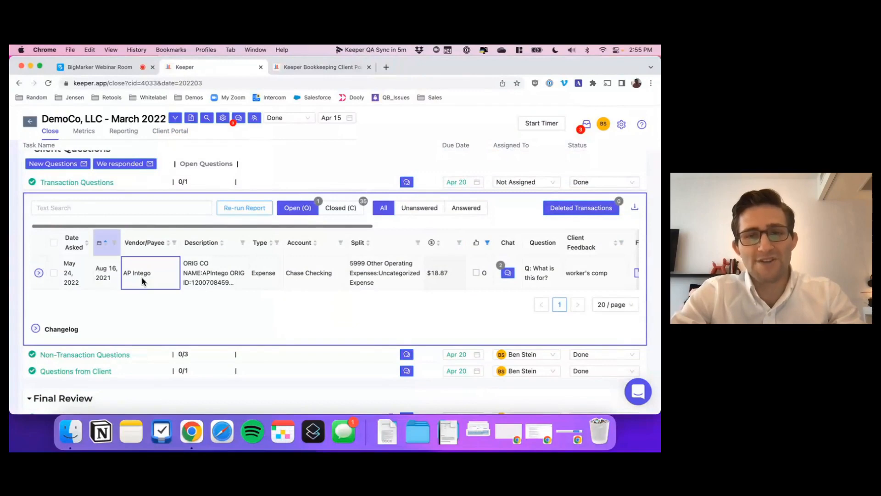
scroll(142, 281, right, 1)
click(554, 271)
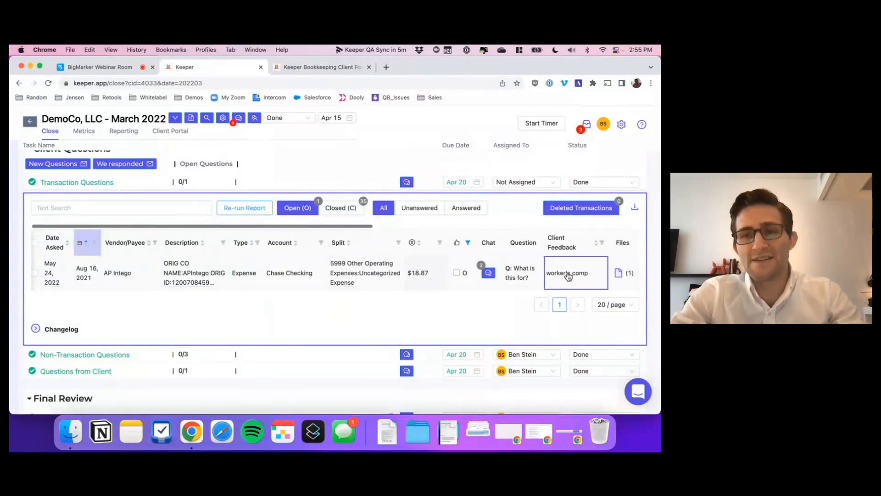
click(569, 275)
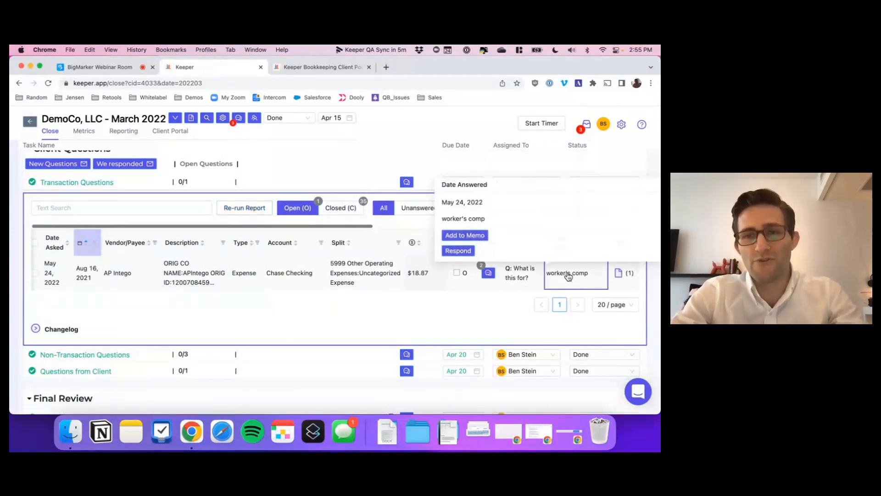
click(455, 237)
mouse_move(216, 273)
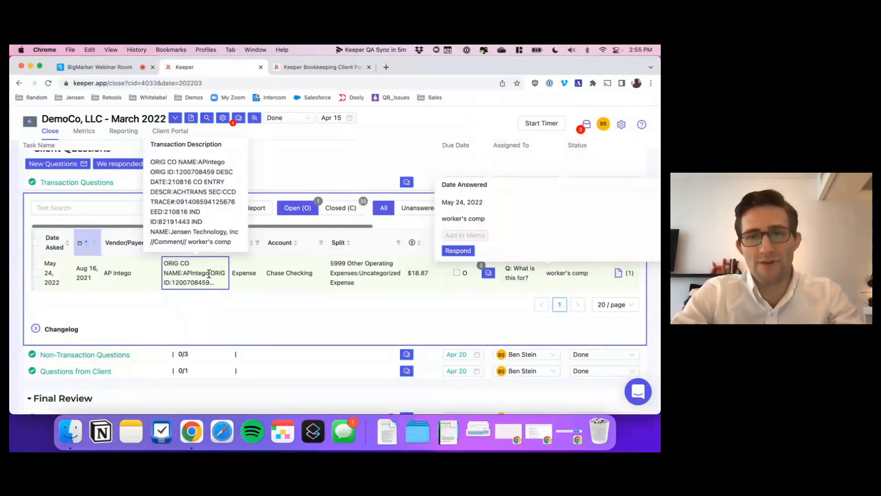
View the follow-up question form for the client's AP Intego answer and dismiss it without entering a question.
click(458, 251)
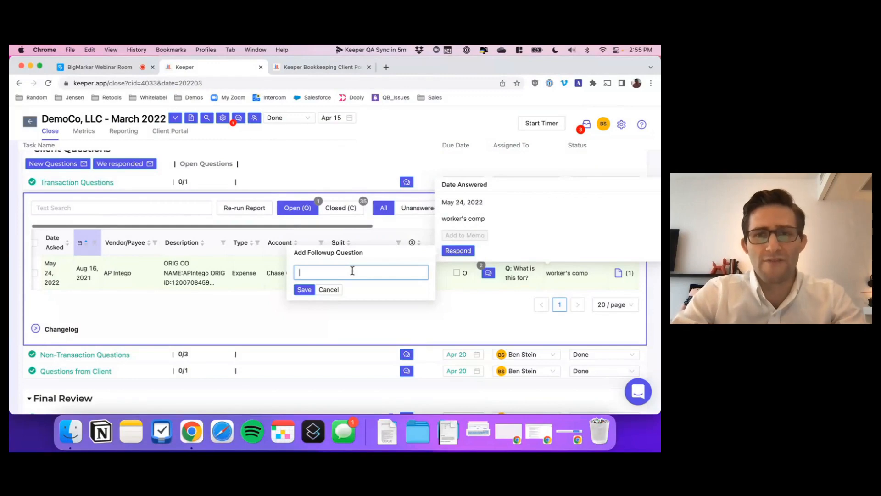
triple_click(309, 252)
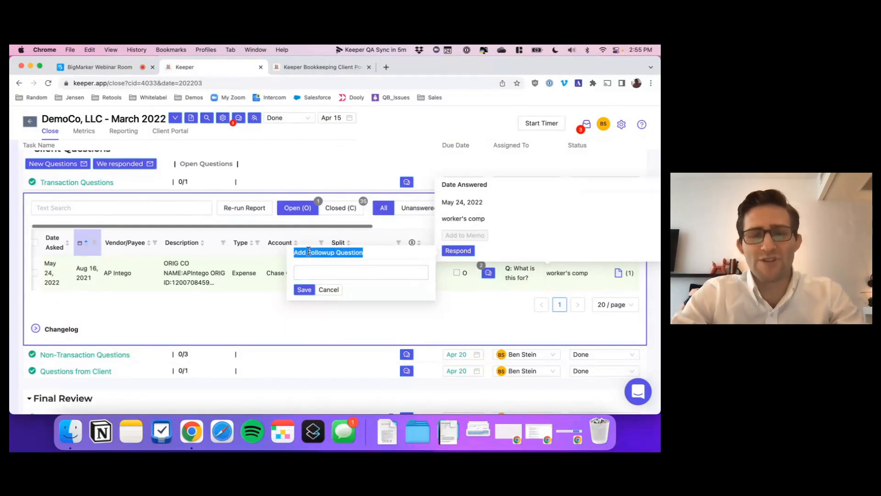
click(222, 308)
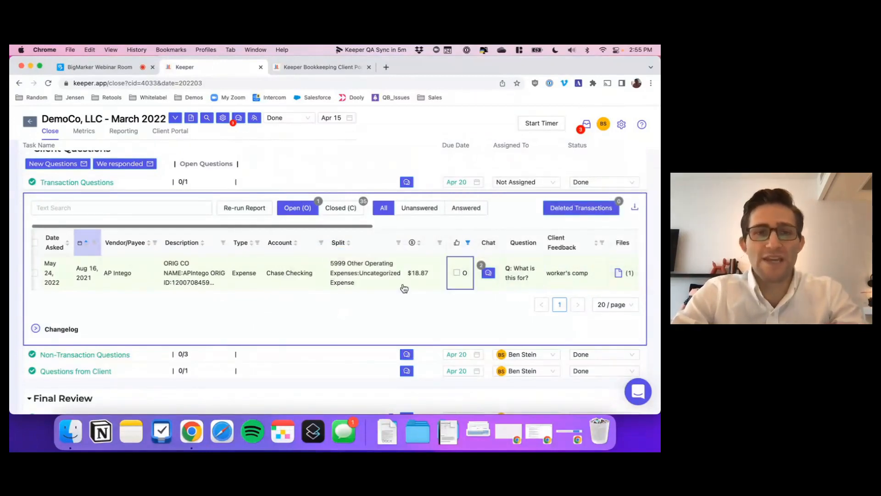
Recategorize the AP Intego expense's split to 5056 Headcount Spend:Worker's Compensation Insurance.
mouse_move(179, 284)
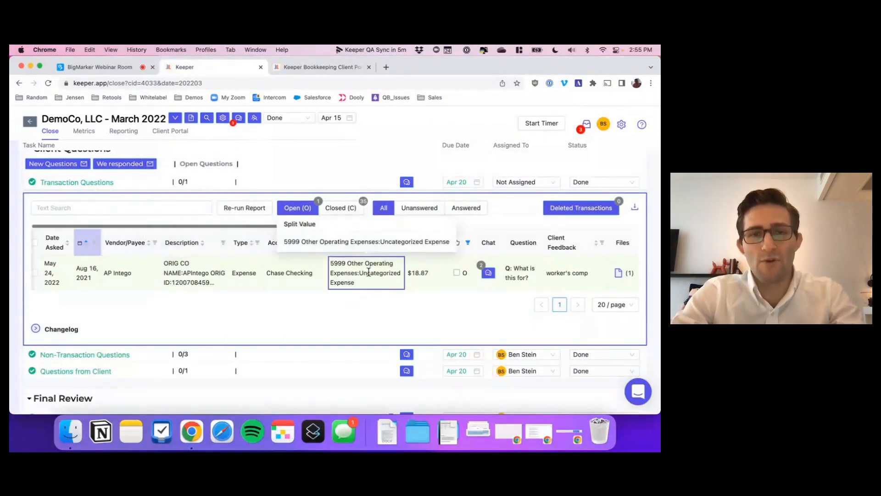
click(368, 272)
text(worker)
key(Return)
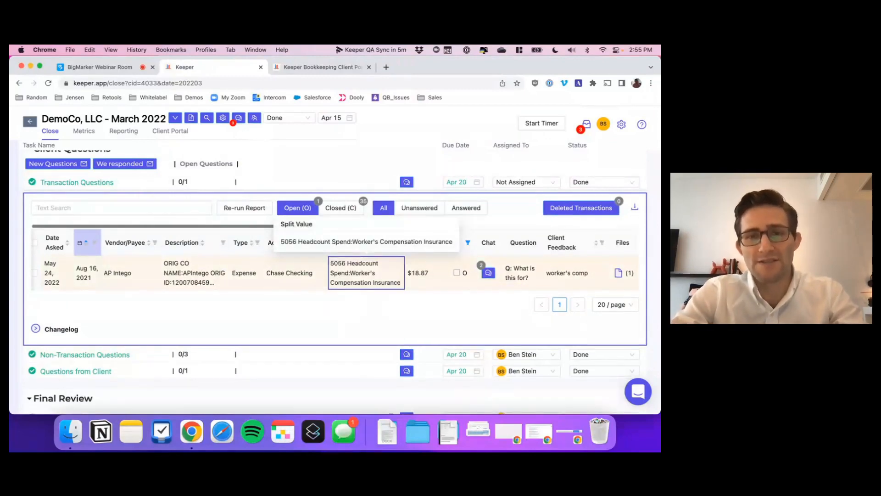
View the new account form from the AP Intego expense's split and dismiss it without creating an account.
click(348, 274)
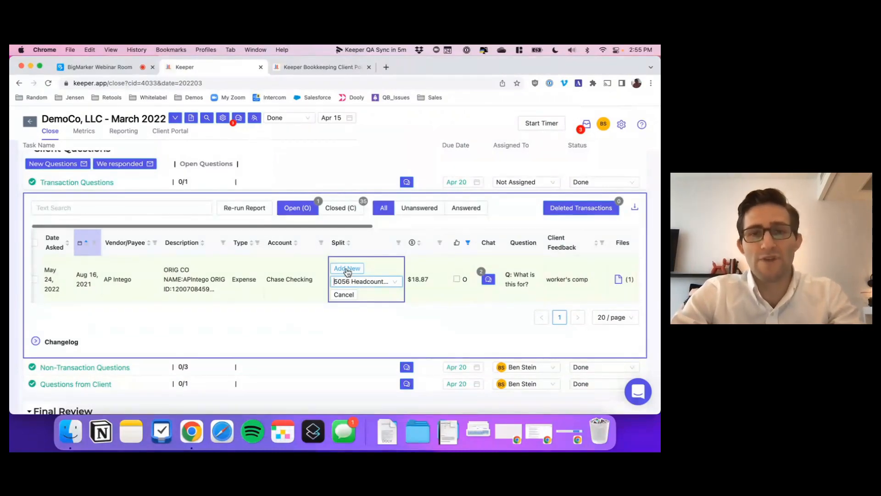
click(347, 269)
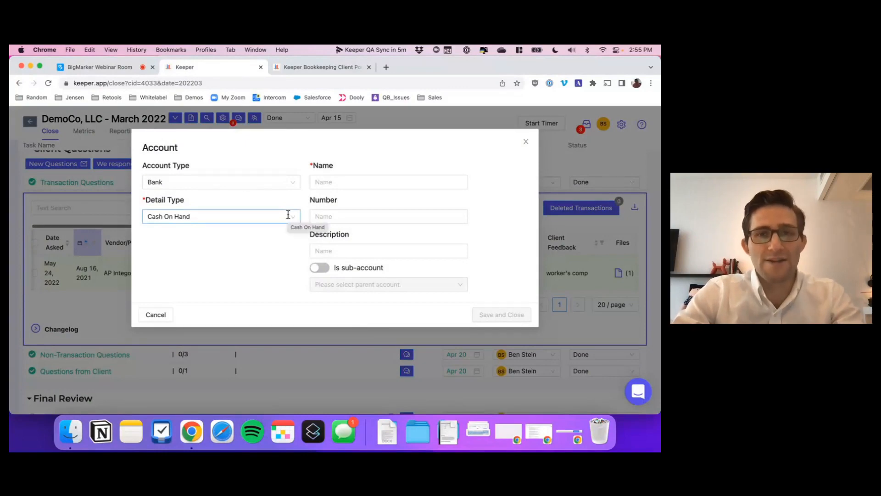
click(524, 144)
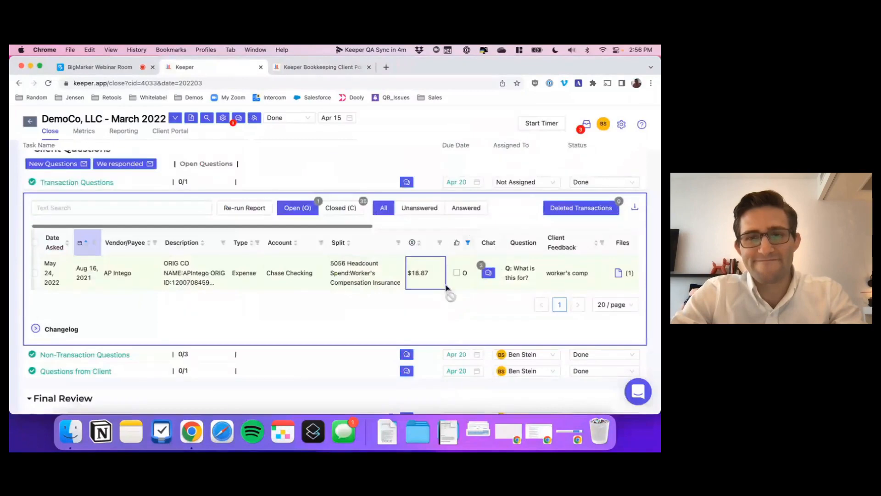
Mark the AP Intego question as closed and collapse the Transaction Questions report.
click(455, 282)
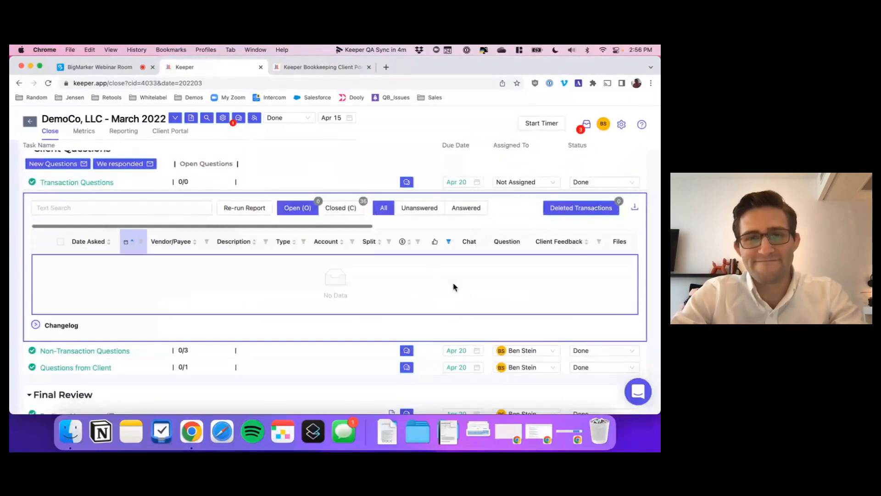
click(321, 185)
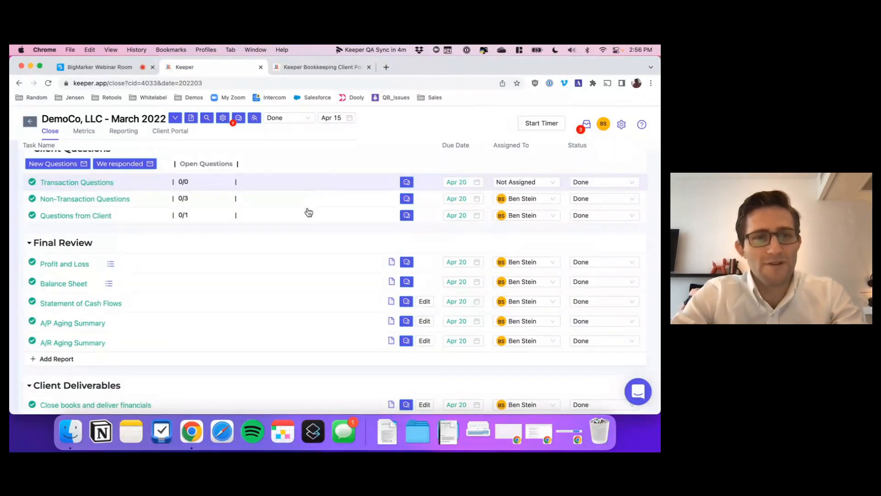
Open the Prepare 1099s report under Payee/Entity Review and examine its vendors, spend threshold filter and 1099 Needed settings.
scroll(299, 243, up, 4)
scroll(299, 243, up, 4)
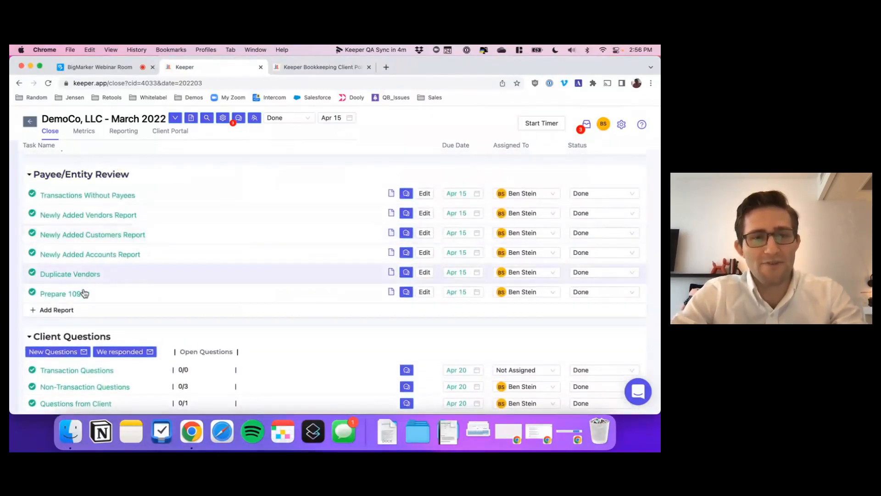
click(65, 294)
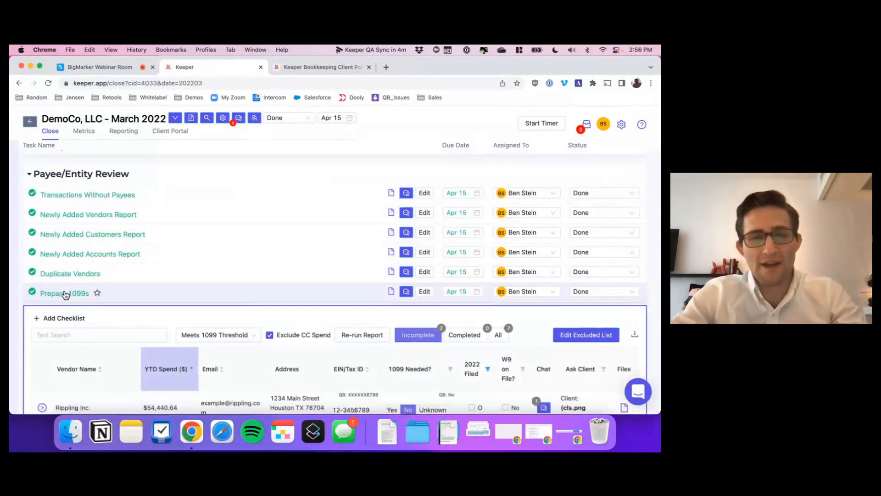
scroll(65, 295, down, 4)
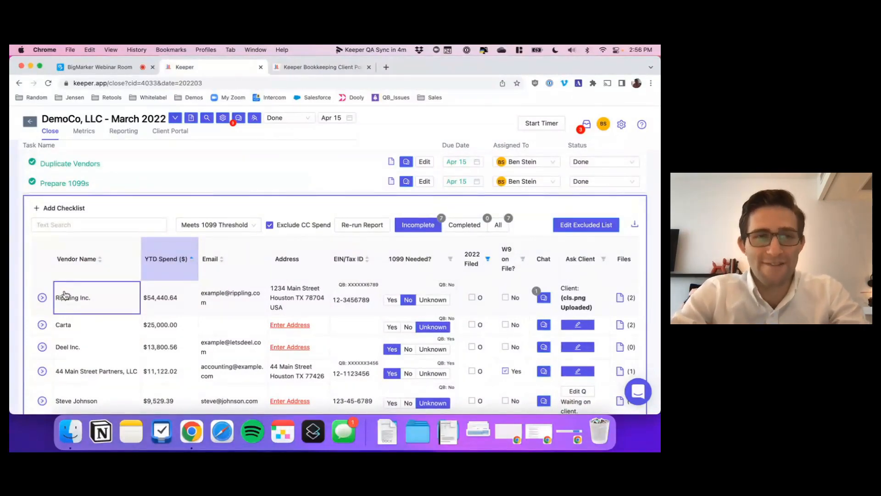
scroll(66, 295, down, 2)
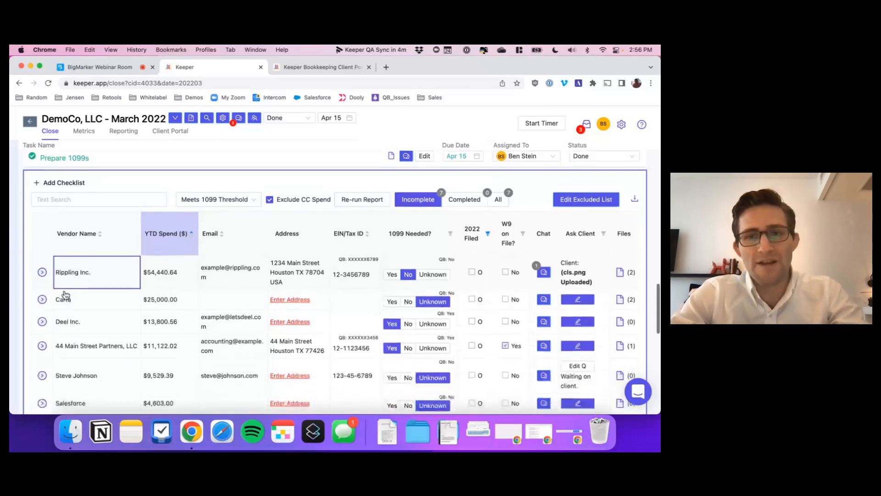
scroll(66, 296, up, 1)
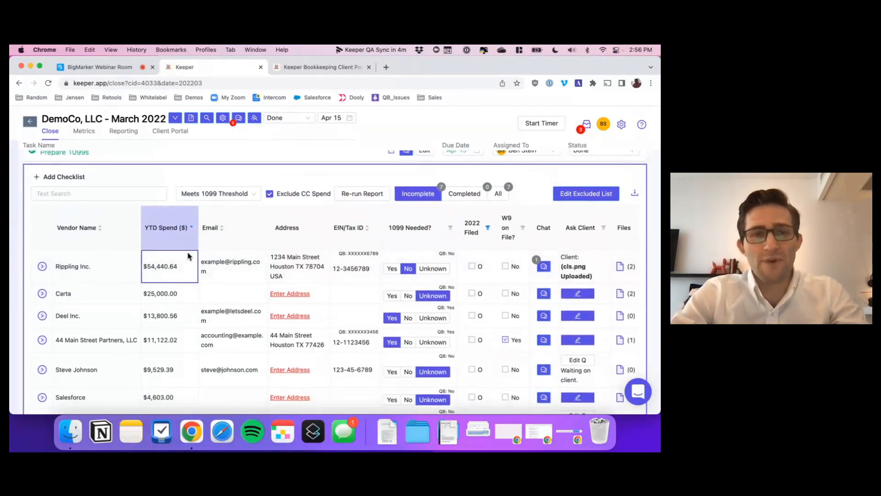
scroll(177, 315, down, 1)
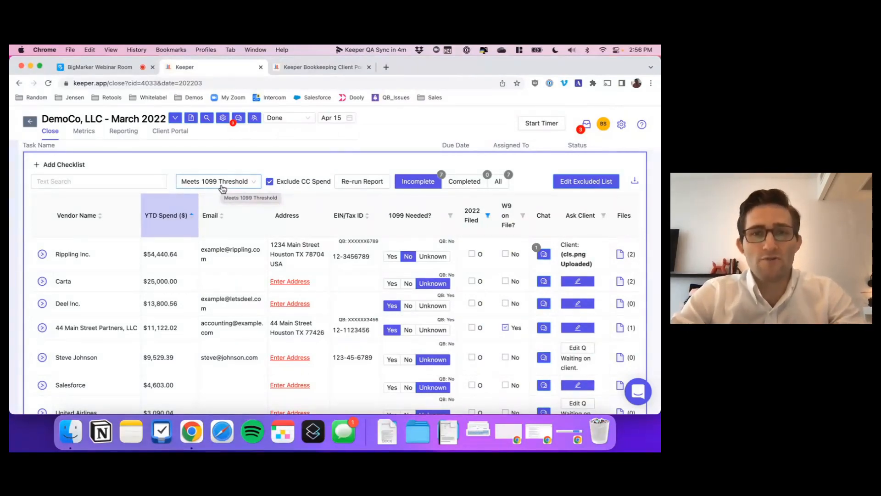
scroll(225, 275, down, 1)
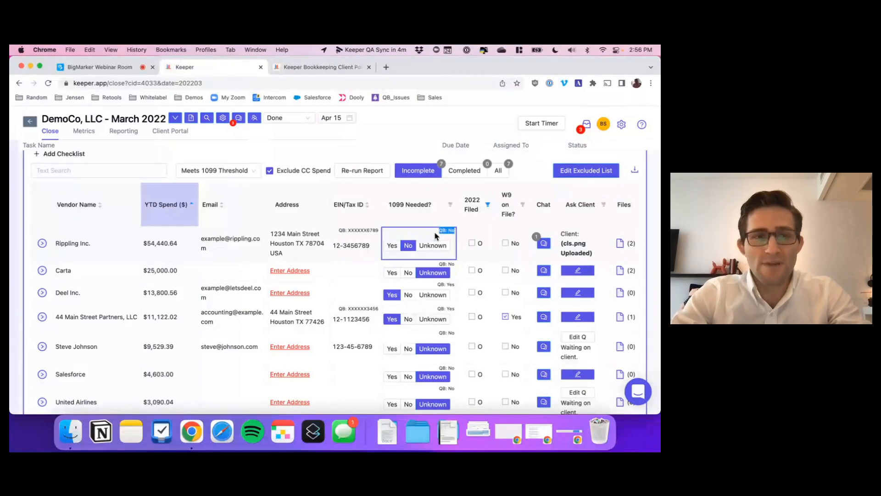
scroll(436, 235, down, 1)
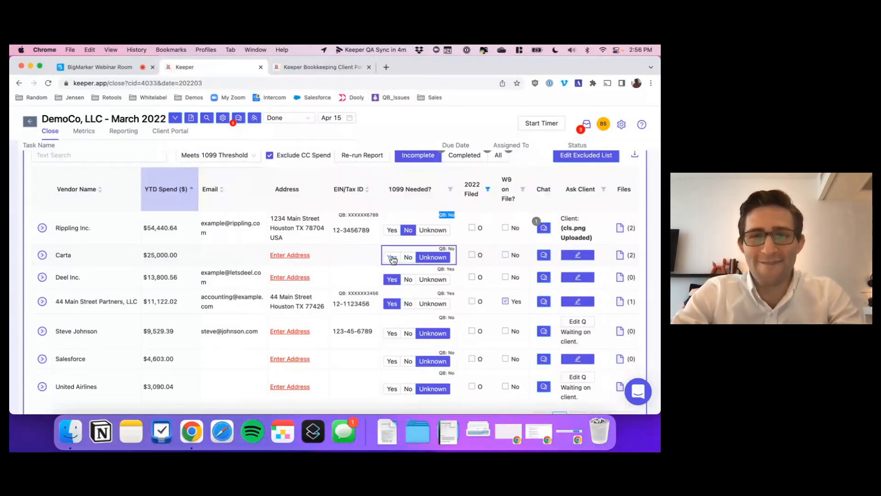
Add the question "Can you please upload a W9 for Carta?" to the client portal.
click(586, 258)
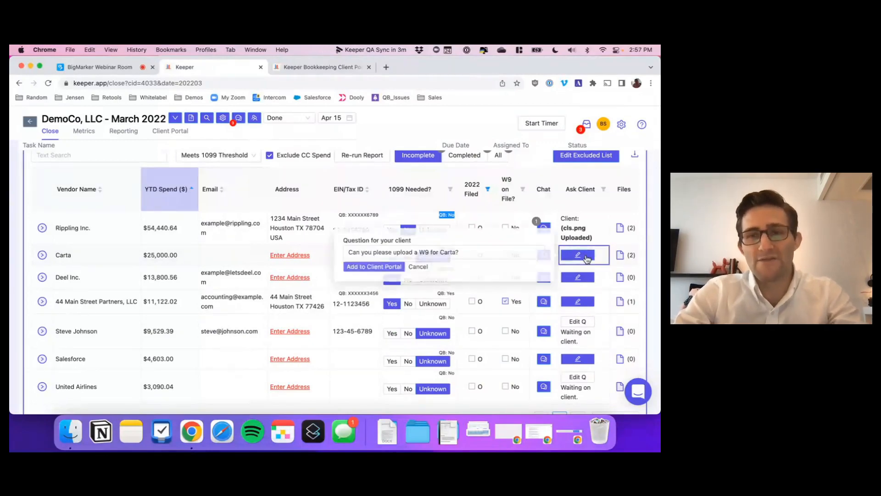
drag(341, 252, 465, 253)
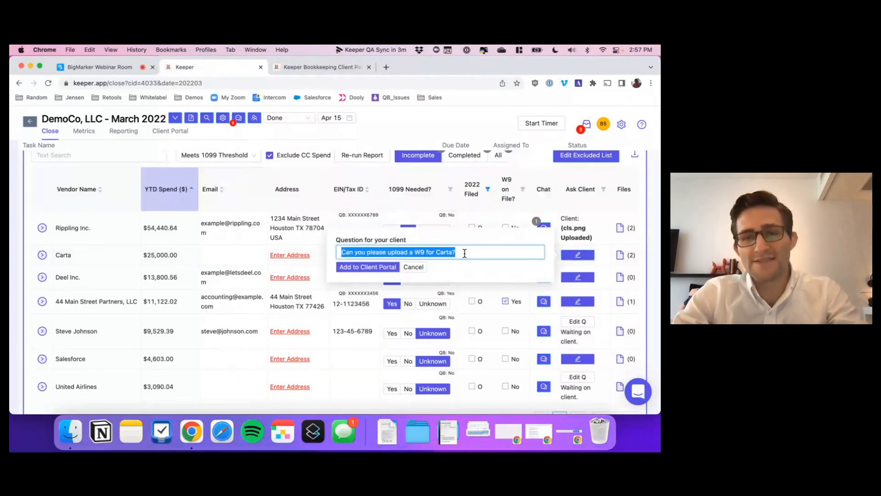
click(354, 271)
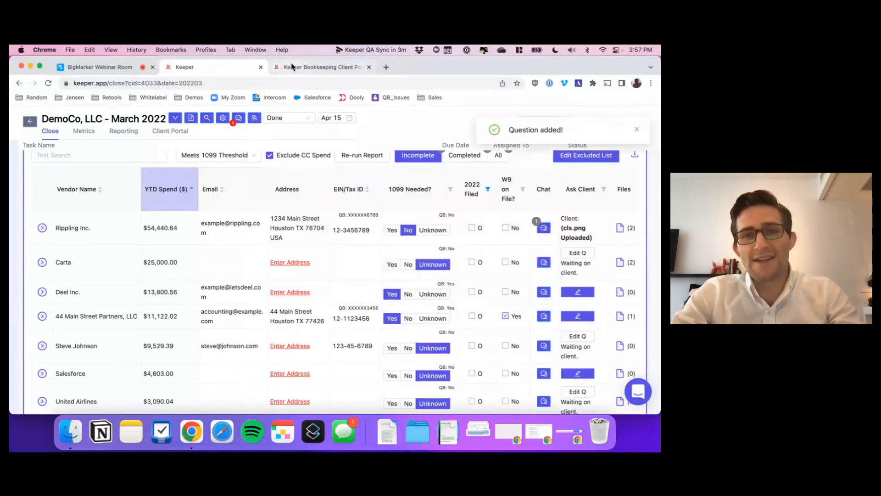
Reload DemoCo, LLC in the client portal by switching companies and view the Carta W9 request among the unanswered non-transaction questions.
click(295, 67)
click(558, 123)
click(518, 142)
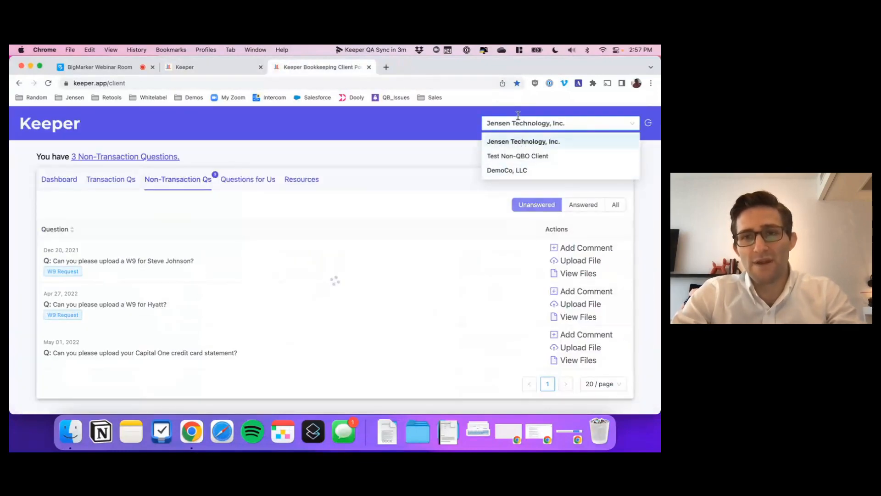
click(501, 173)
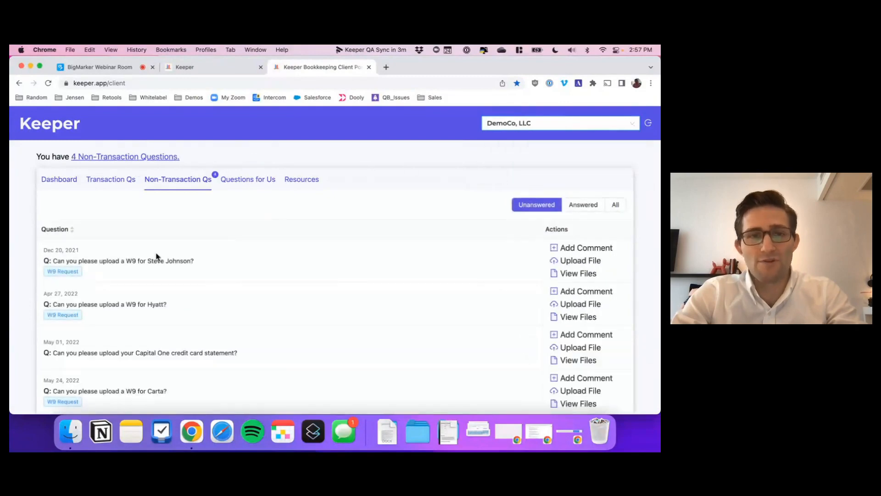
scroll(139, 260, down, 1)
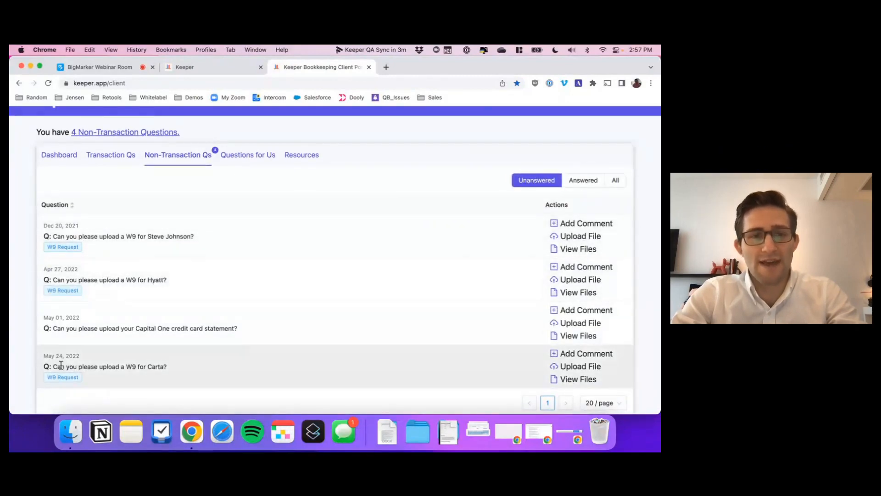
drag(54, 366, 165, 366)
scroll(166, 367, down, 1)
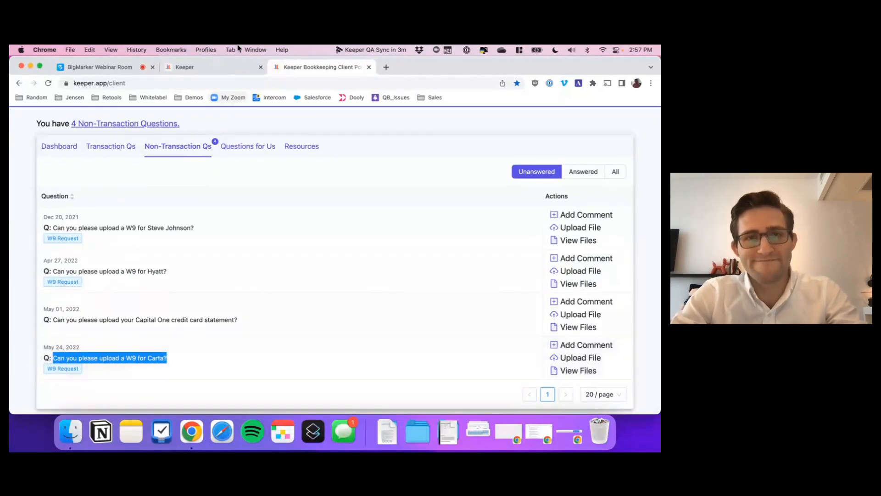
Return to the close's Prepare 1099s report and check Carta's client question without editing it.
click(229, 68)
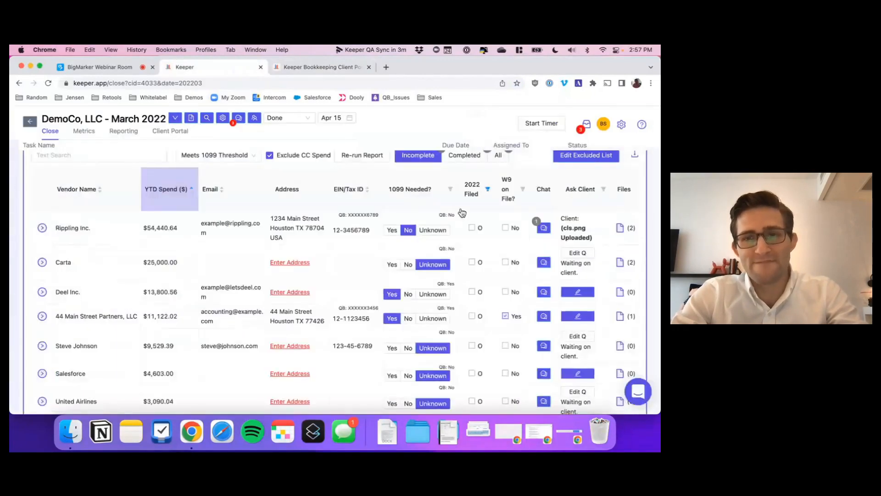
click(578, 253)
click(446, 275)
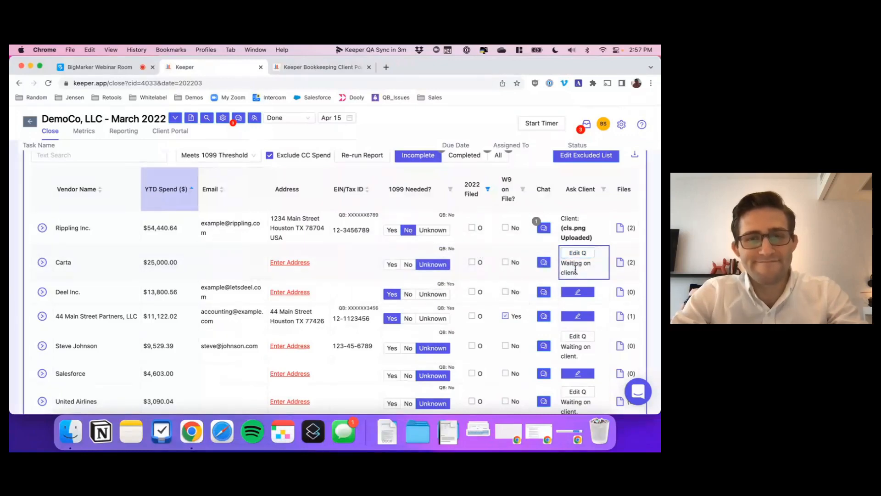
Open the fw9.pdf attachment of 44 Main Street Partners, LLC, view the vendor information form beside it, and close it without saving.
scroll(459, 281, down, 1)
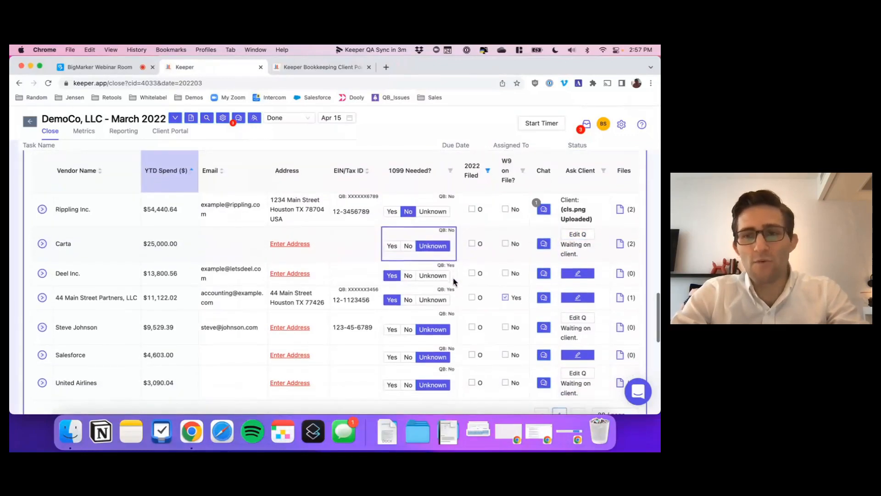
scroll(538, 326, down, 1)
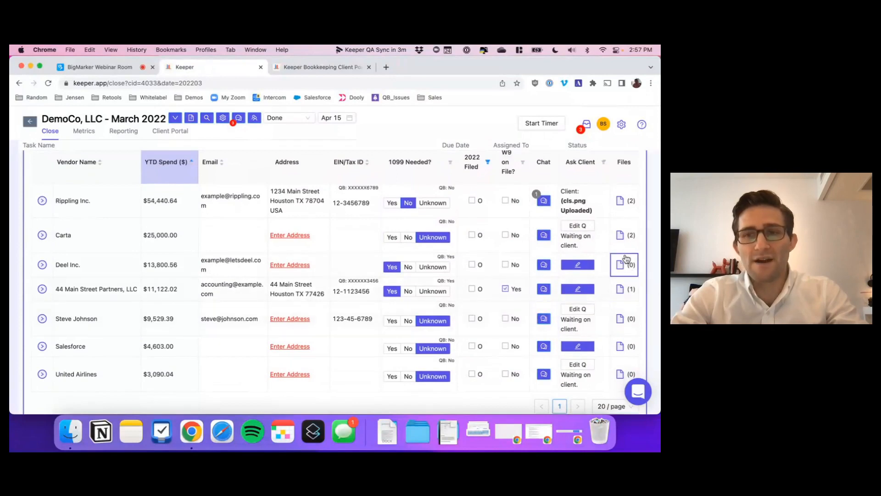
click(620, 291)
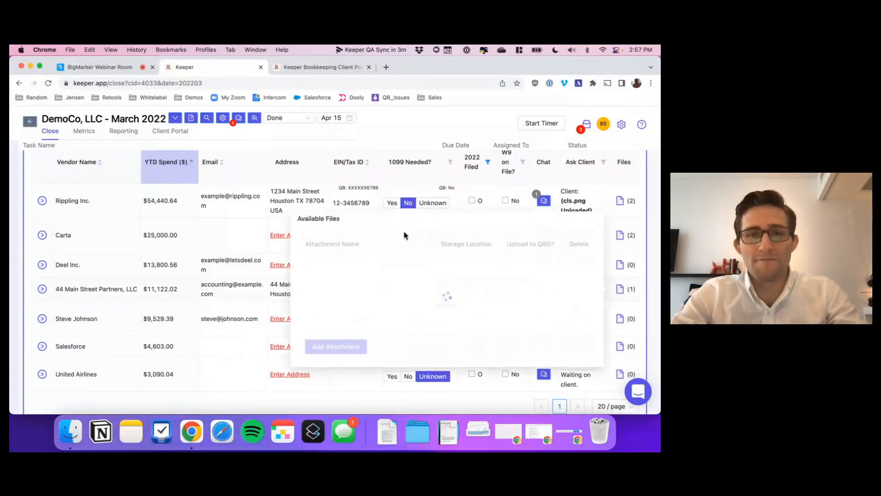
click(251, 289)
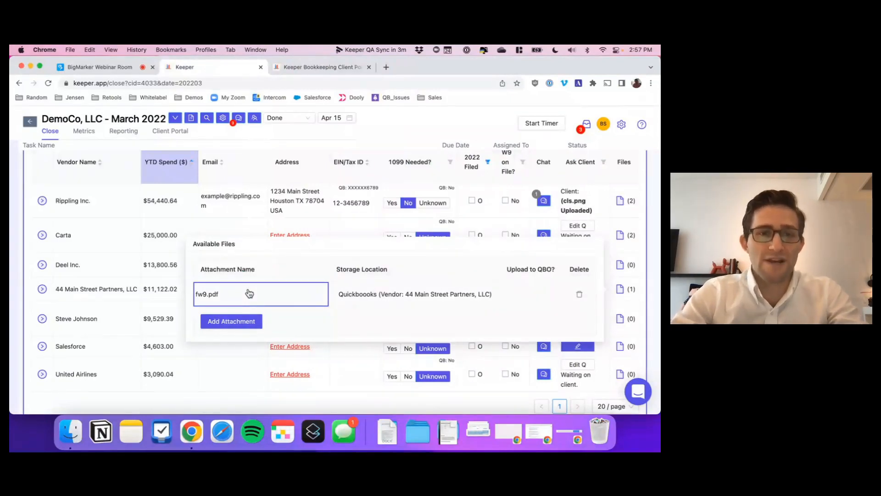
click(249, 293)
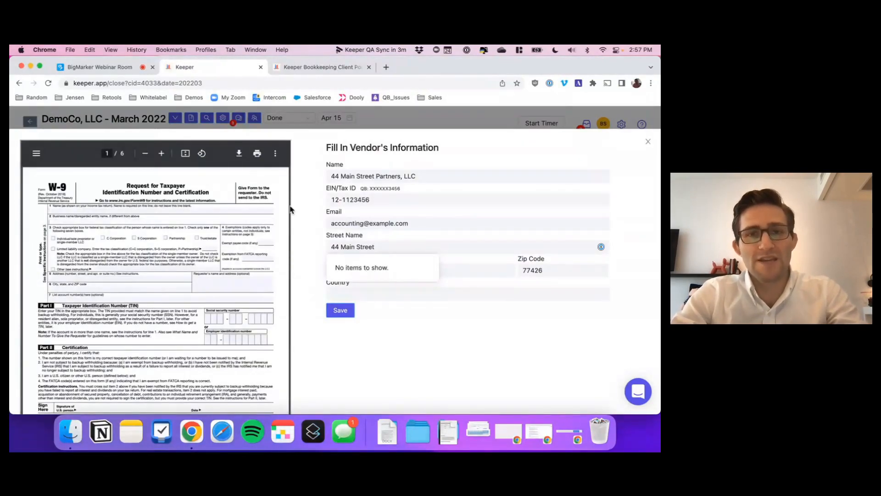
double_click(346, 177)
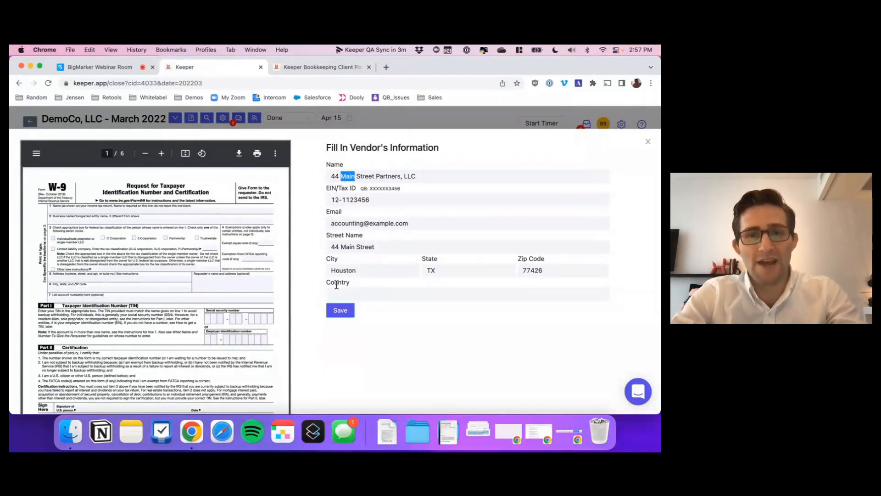
click(337, 290)
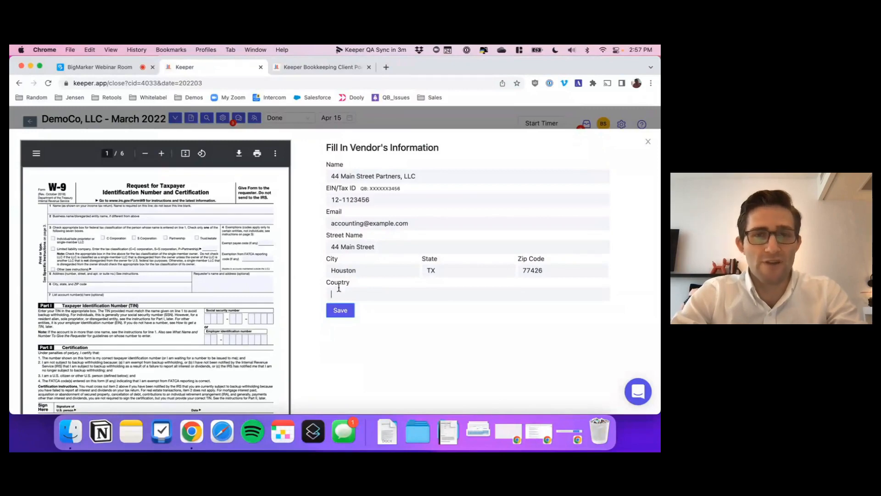
click(646, 142)
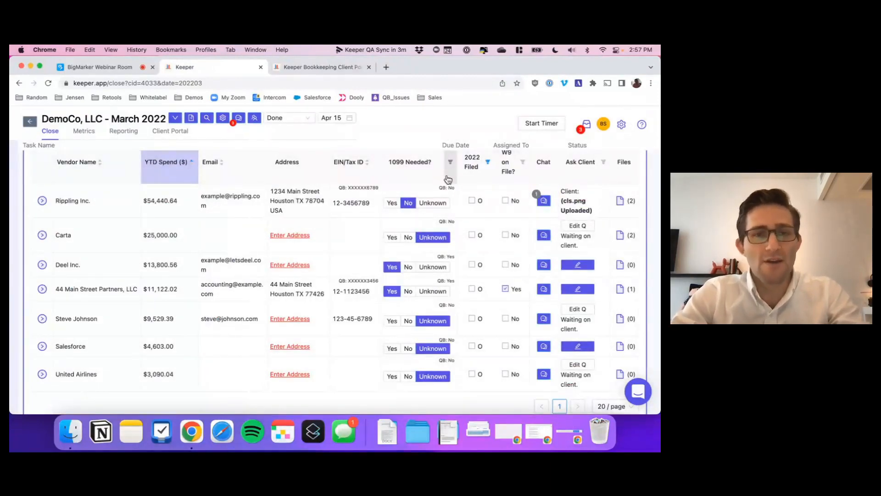
Filter the Prepare 1099s report to vendors whose 1099 Needed value is Yes.
scroll(449, 179, up, 3)
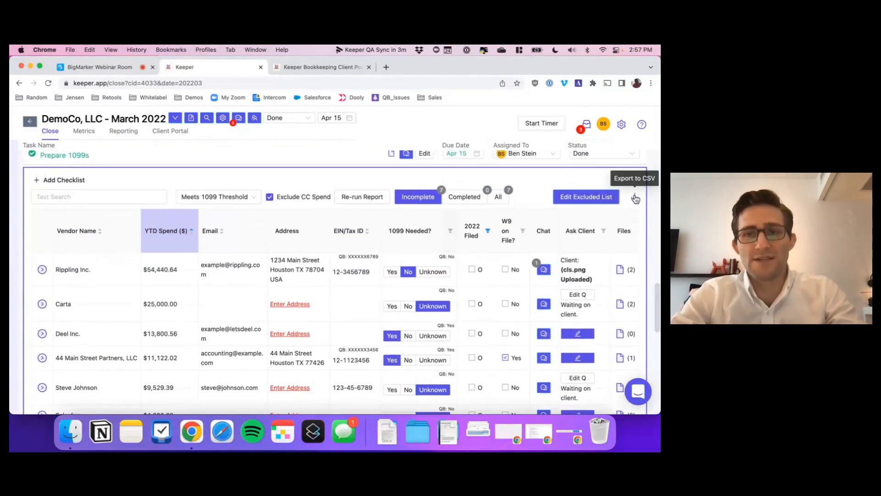
click(450, 231)
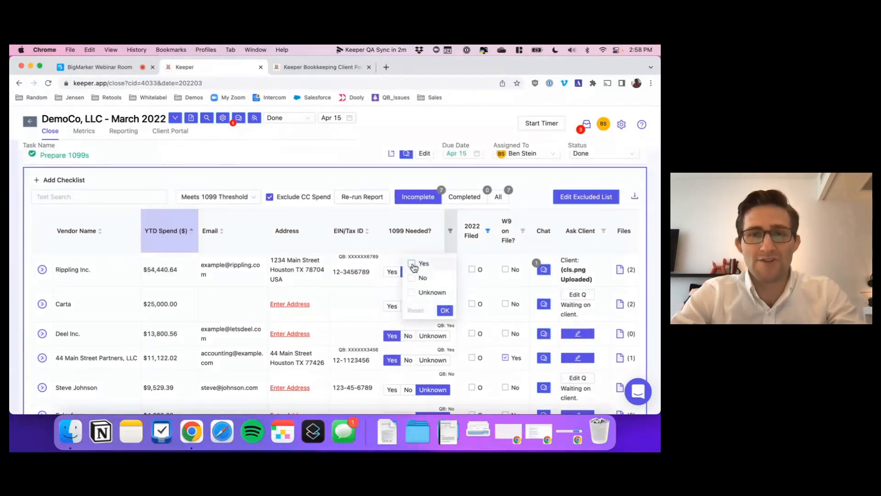
click(412, 265)
click(445, 310)
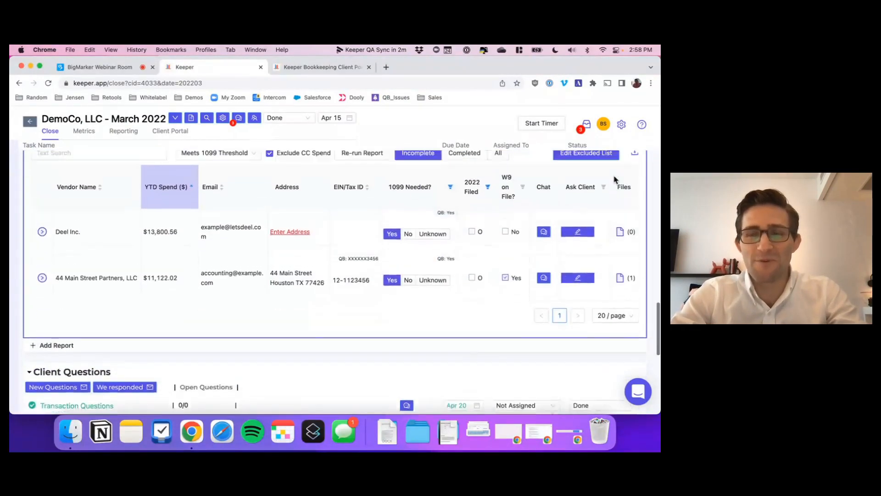
Clear the 1099 Needed filter on the Prepare 1099s report and collapse the report.
scroll(616, 179, up, 1)
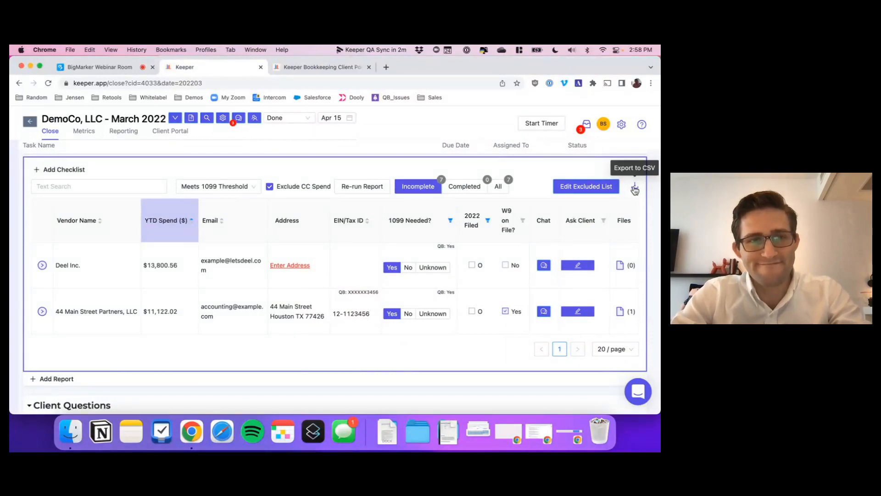
scroll(407, 191, up, 1)
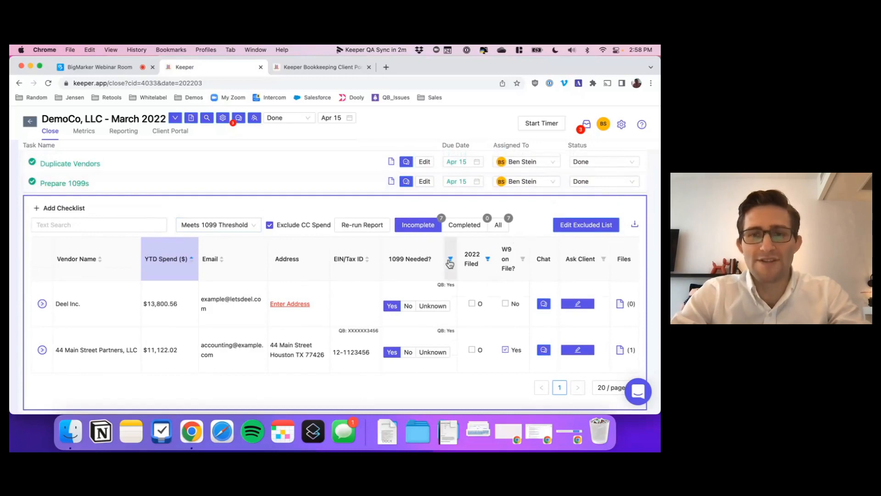
click(451, 260)
click(415, 339)
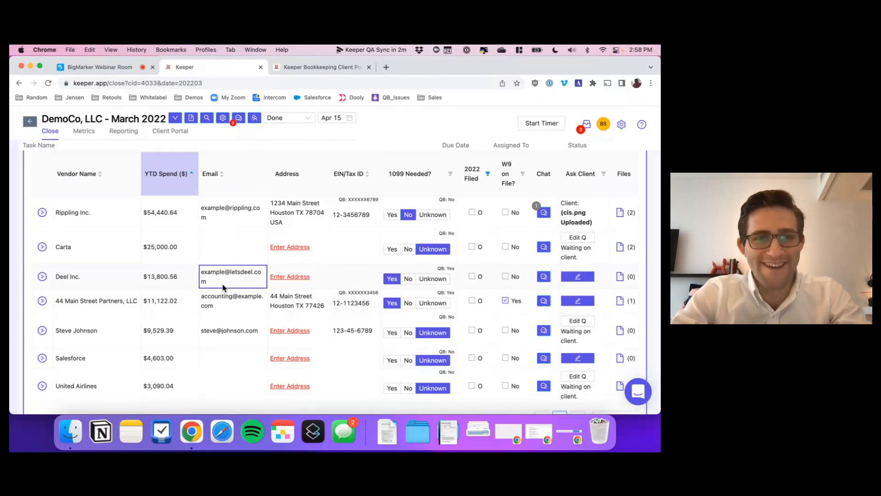
scroll(223, 287, up, 3)
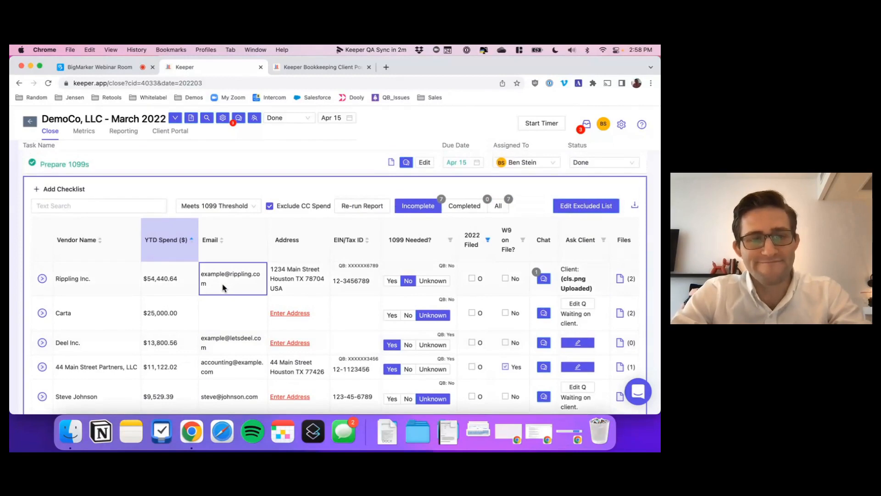
click(245, 164)
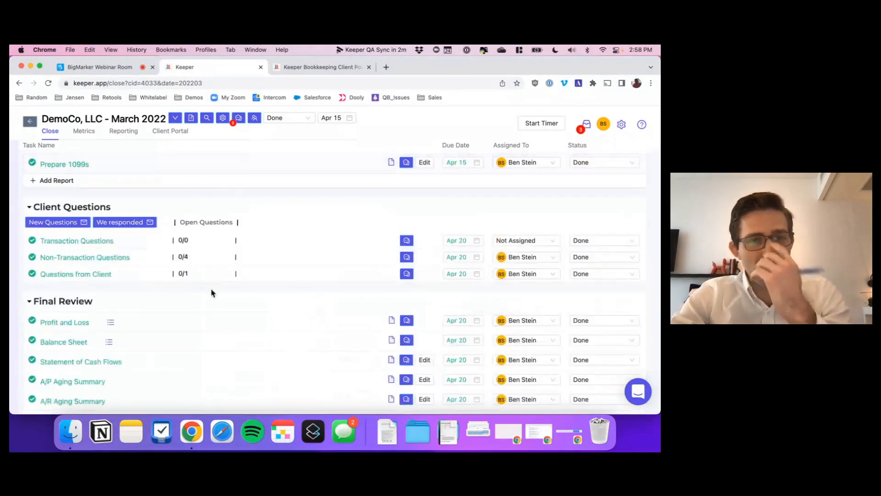
Open the Profit and Loss report under Final Review and read its checklist item about the revenue recognition journal entry.
scroll(215, 320, down, 1)
click(222, 299)
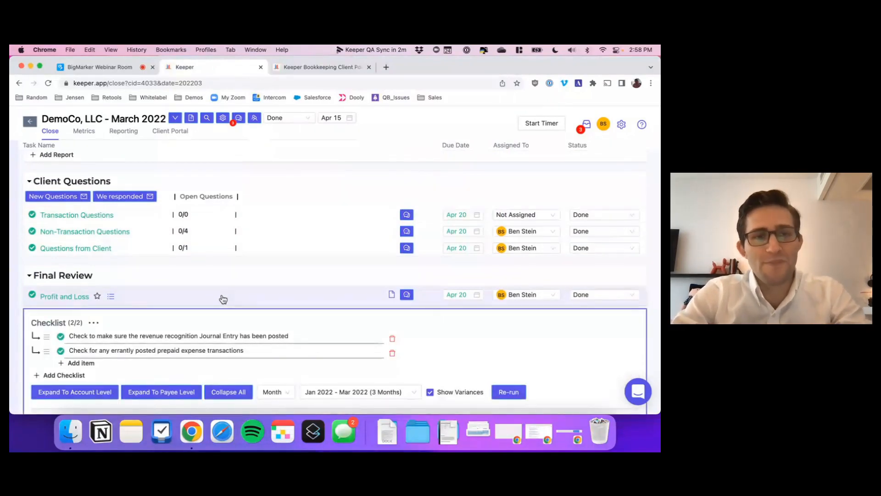
scroll(223, 298, down, 4)
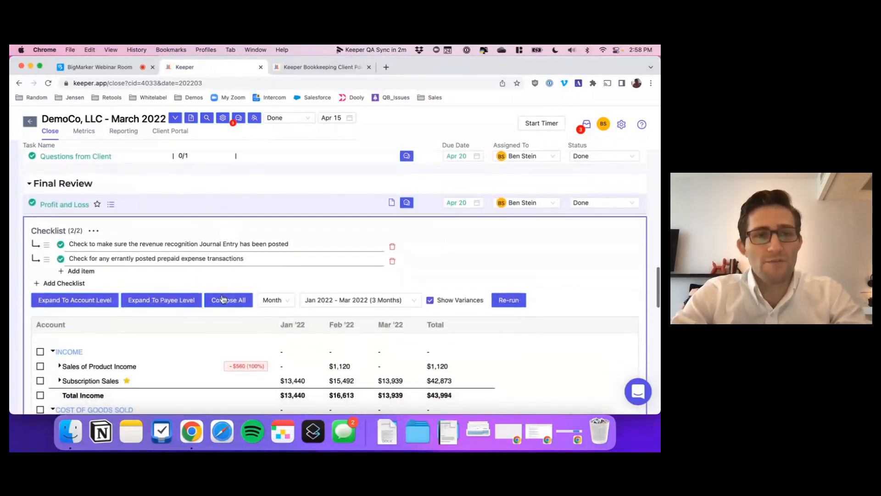
triple_click(95, 243)
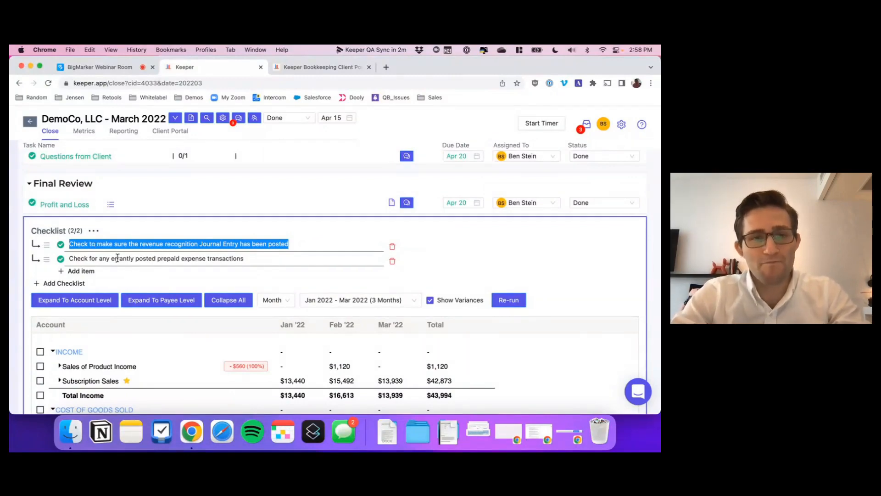
Review the account variances in the Profit and Loss report and expand 5084 Software into its payees.
scroll(117, 258, down, 5)
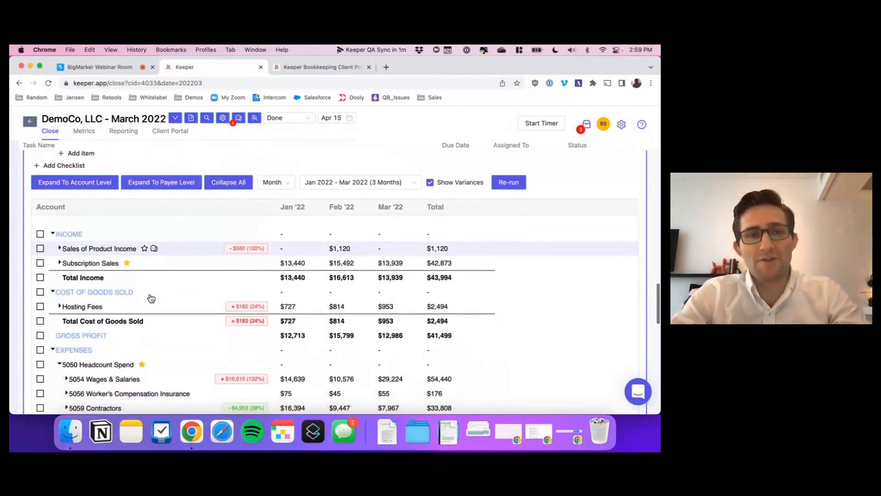
scroll(150, 299, down, 2)
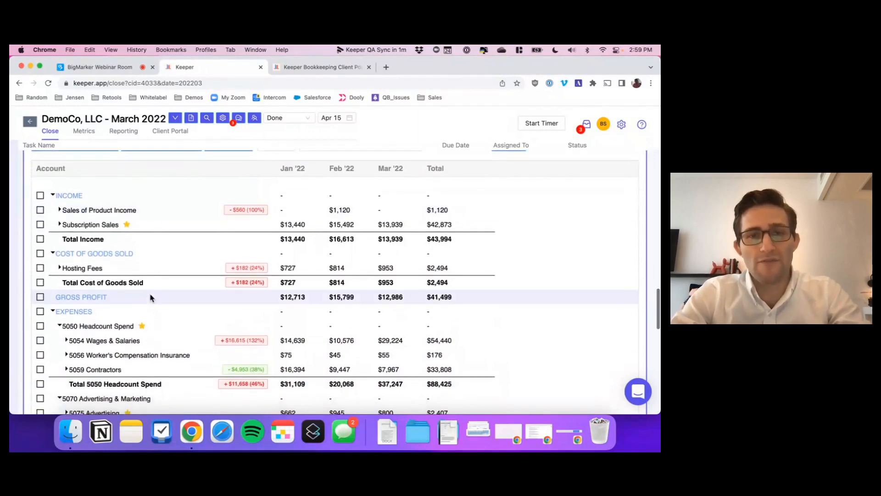
mouse_move(151, 298)
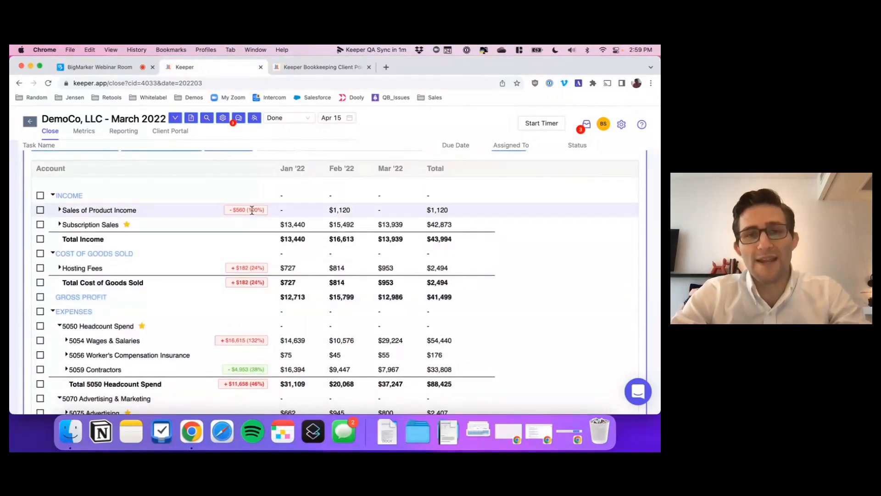
scroll(247, 301, down, 2)
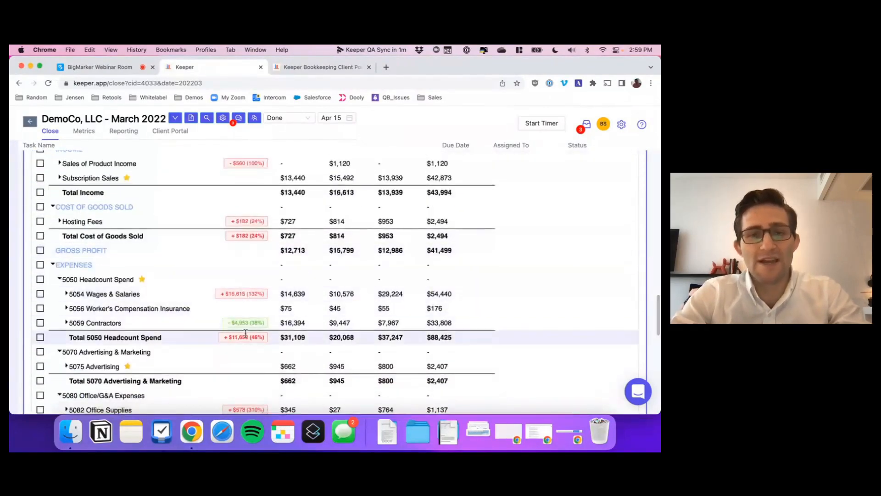
scroll(246, 305, down, 5)
scroll(245, 333, down, 2)
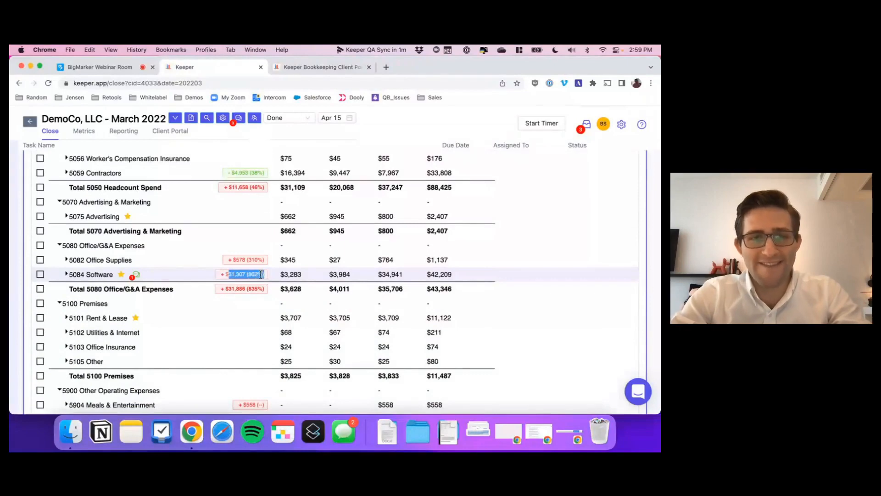
click(394, 278)
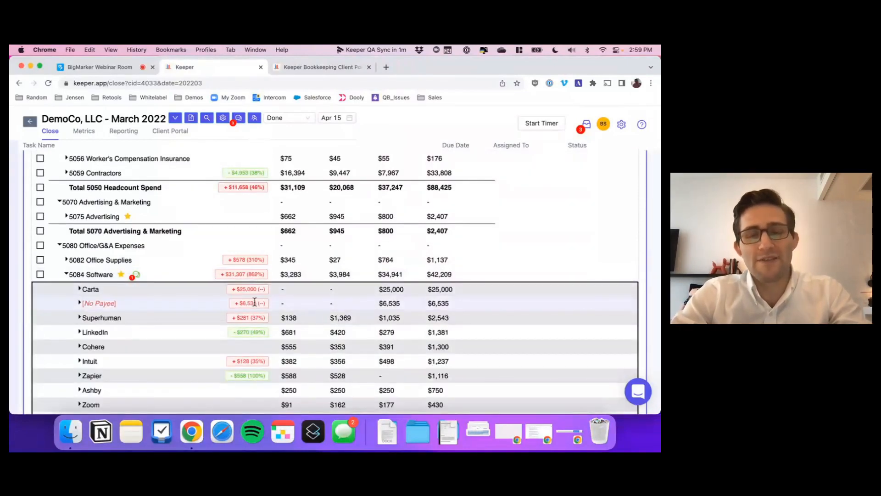
scroll(255, 298, down, 3)
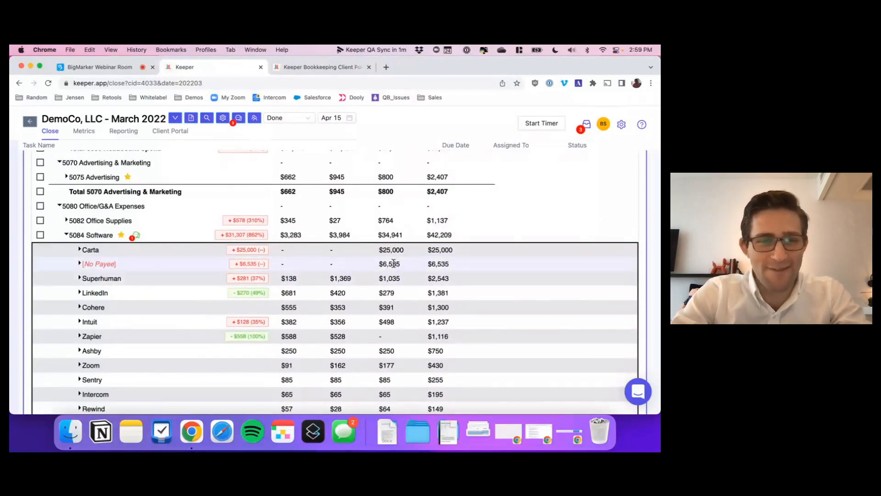
Open Carta's transaction under 5084 Software and read the internal comment about moving it to prepaids and amortizing over 12 months.
scroll(393, 263, up, 20)
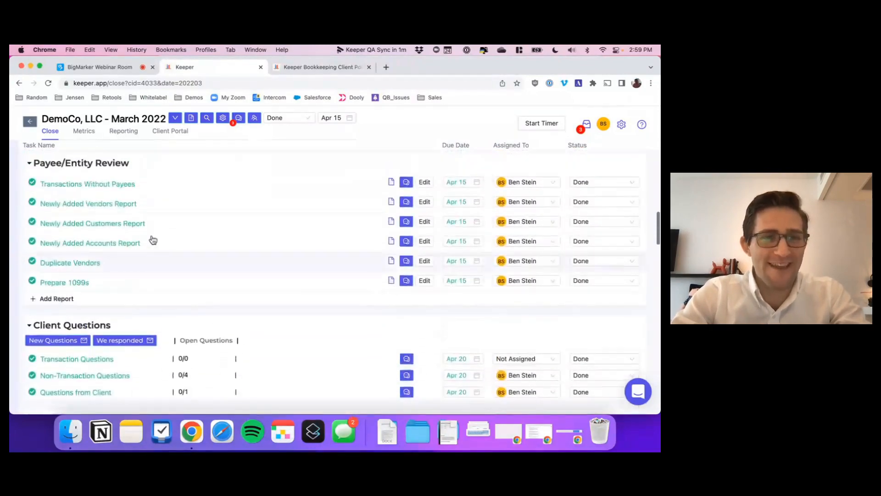
scroll(153, 240, up, 2)
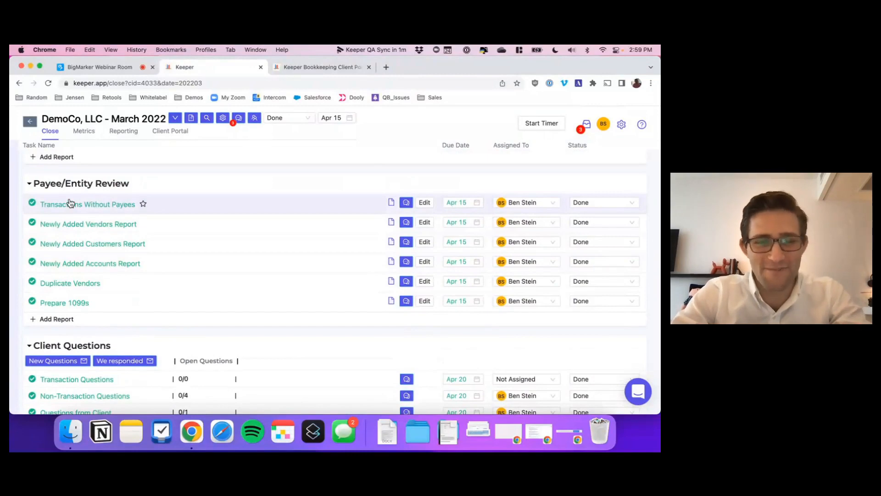
scroll(76, 228, down, 15)
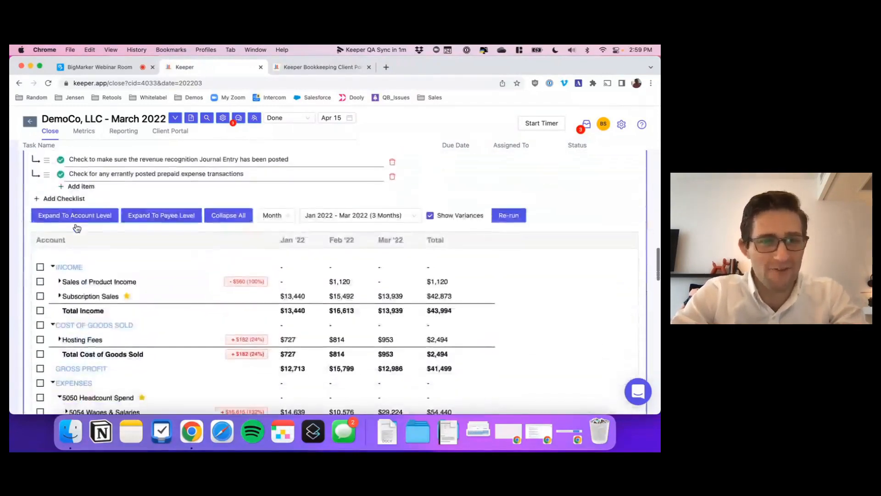
scroll(77, 228, down, 10)
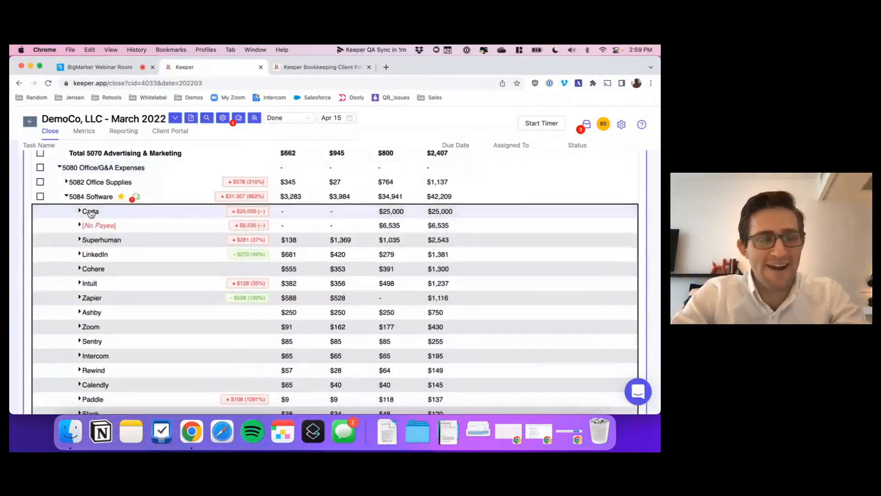
click(91, 213)
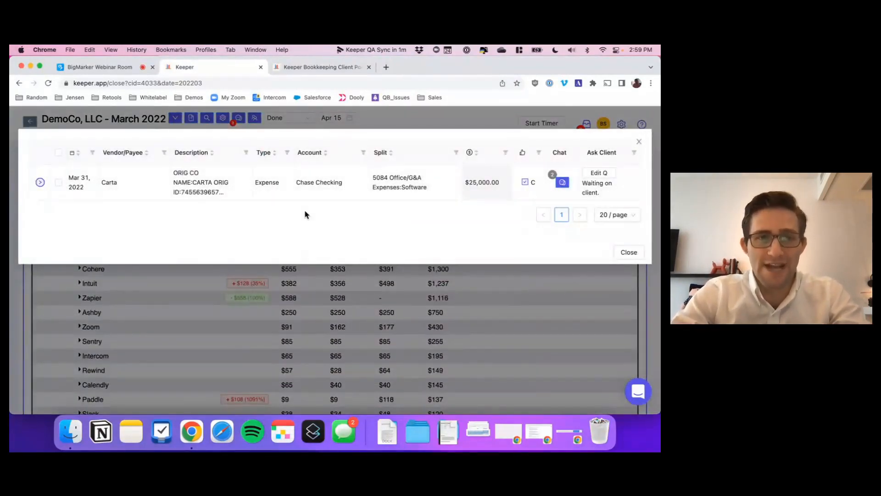
click(562, 184)
drag(219, 200, 418, 200)
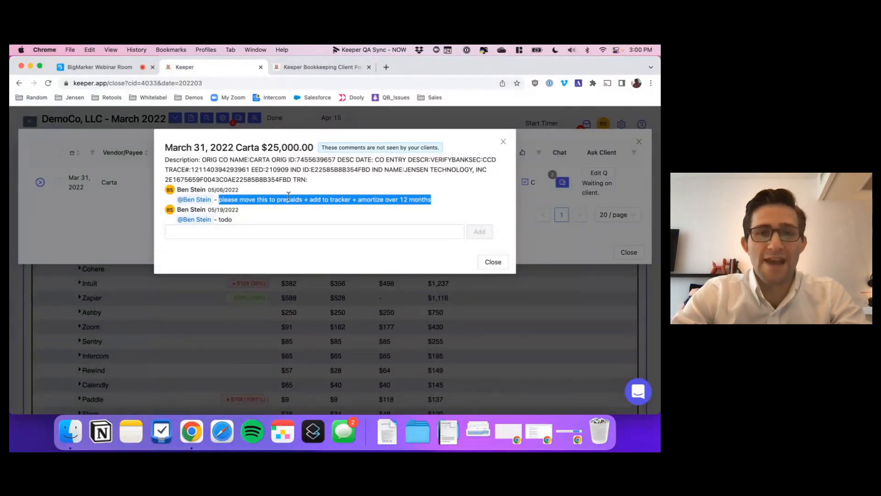
drag(317, 202, 443, 204)
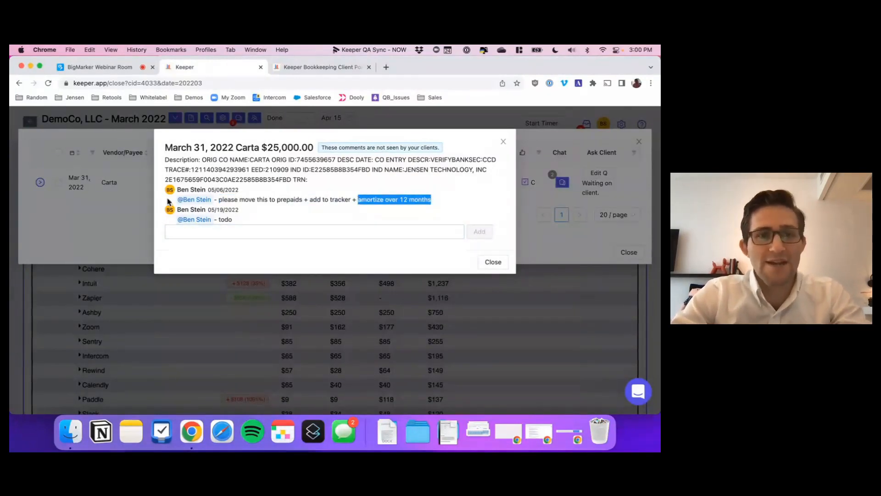
drag(178, 200, 412, 201)
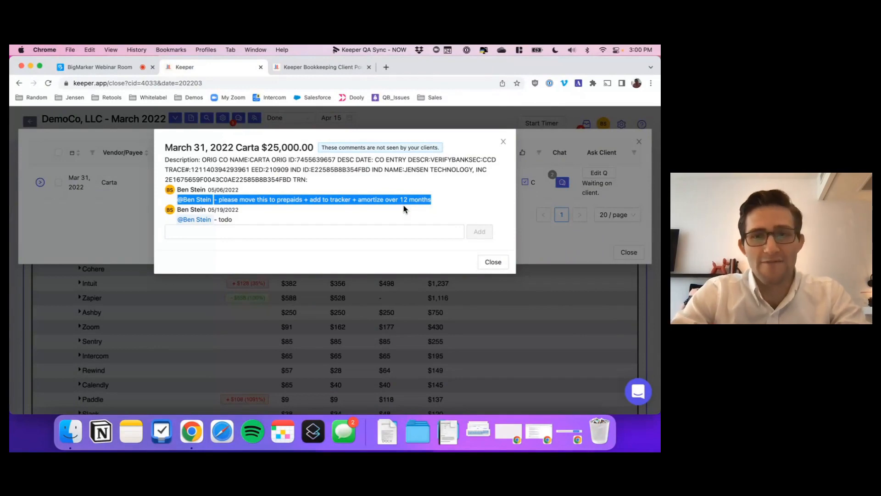
click(537, 244)
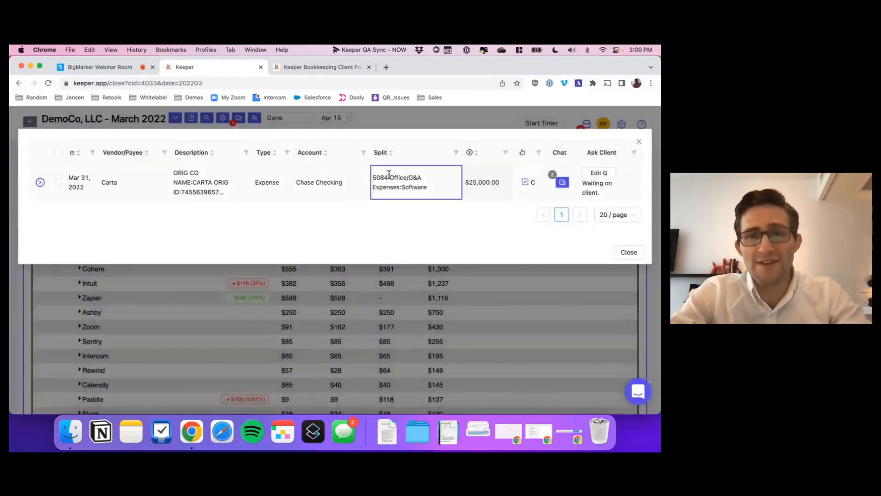
Recategorize the Carta expense's split account as Prepaid Expenses and close the transaction list.
click(387, 183)
text(prepaid)
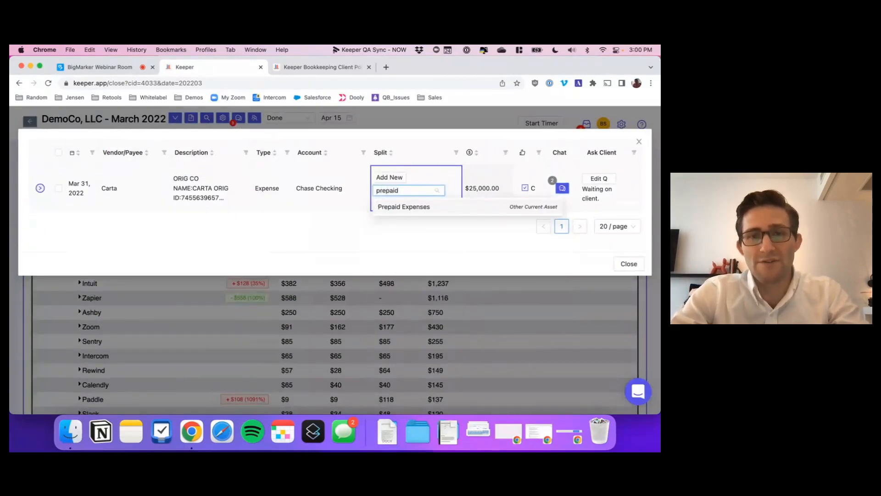
key(Return)
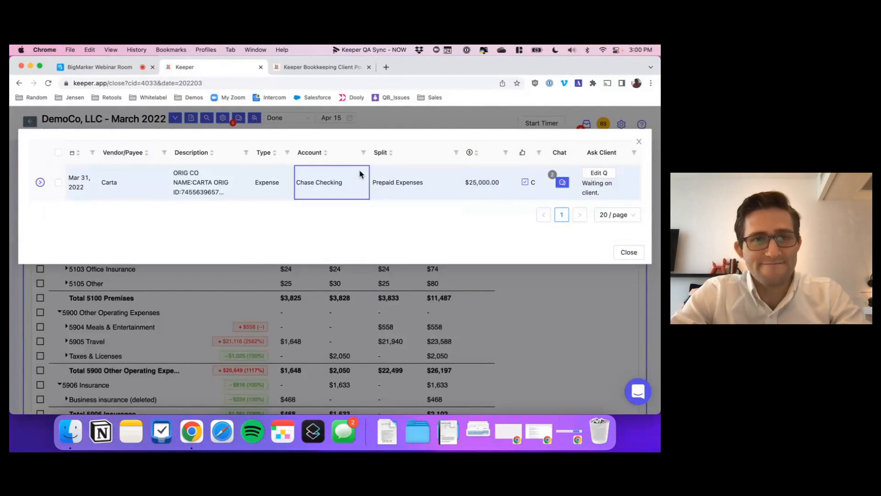
click(291, 298)
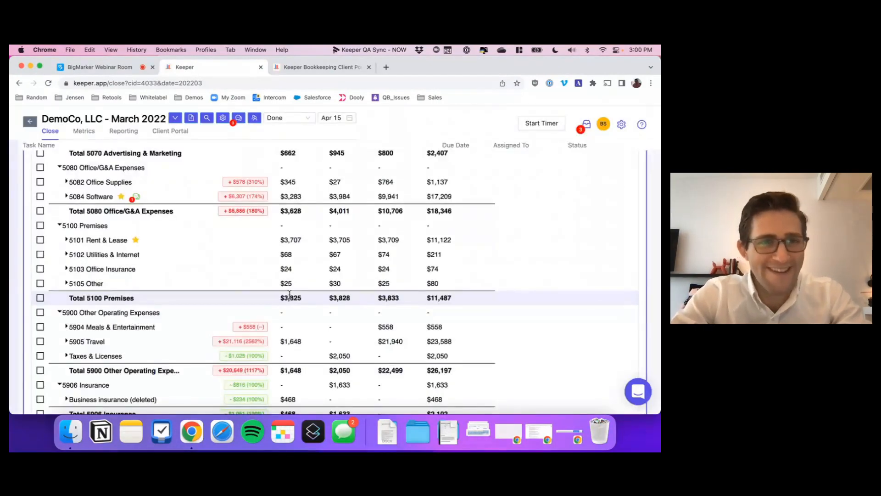
Collapse the Profit and Loss report in the Final Review section.
scroll(290, 295, up, 10)
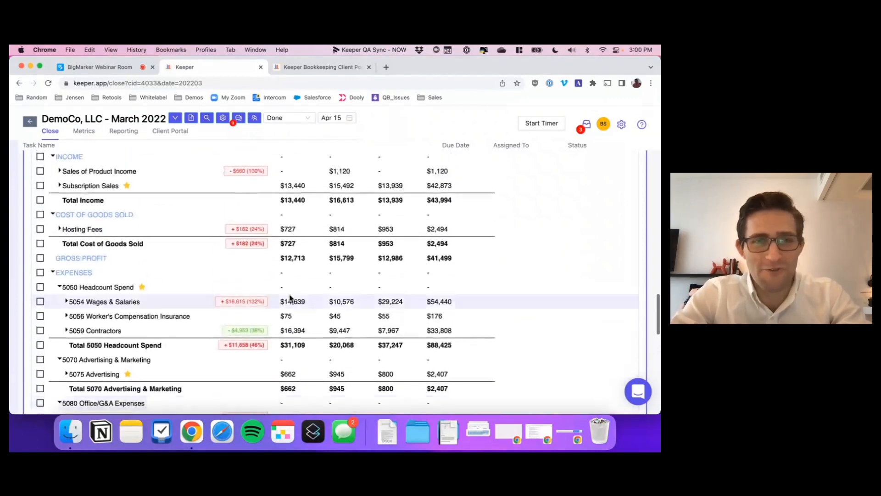
scroll(290, 298, up, 2)
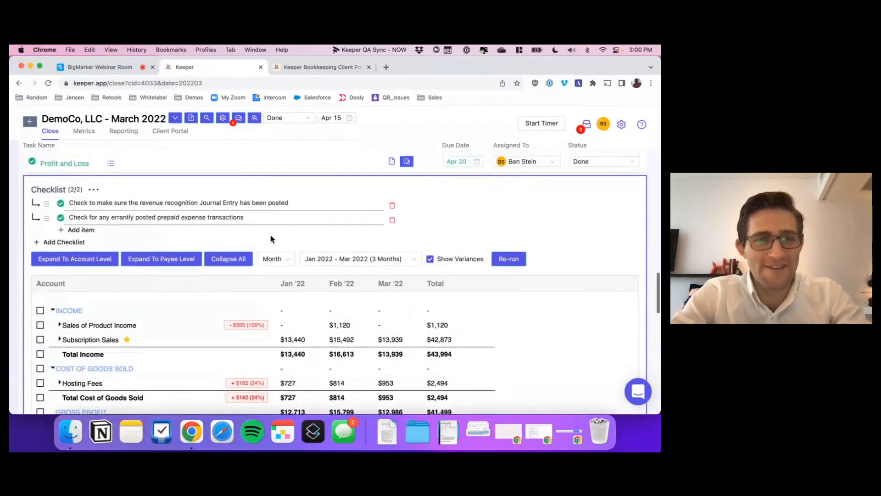
click(256, 168)
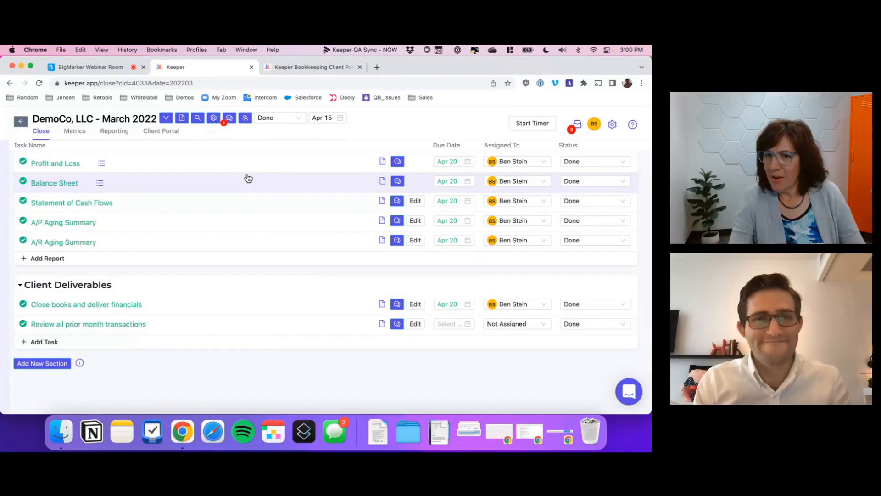
Switch to the BigMarker webinar room and stop sharing the screen.
click(116, 72)
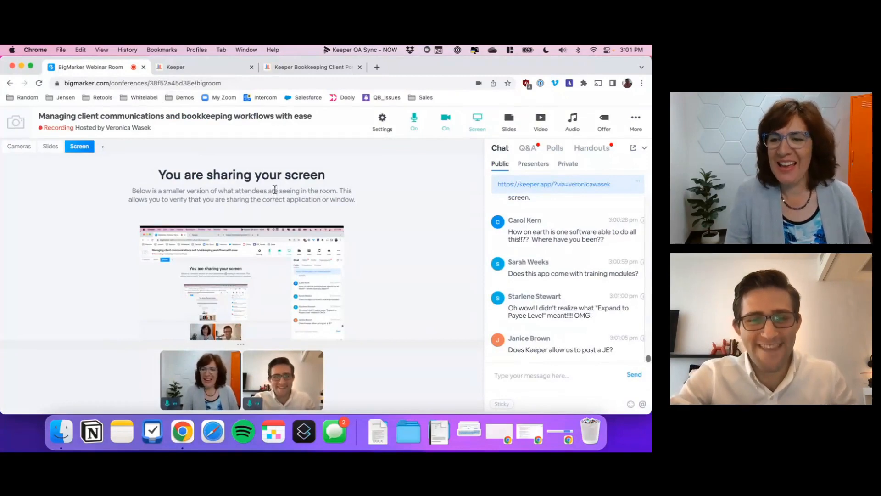
click(103, 147)
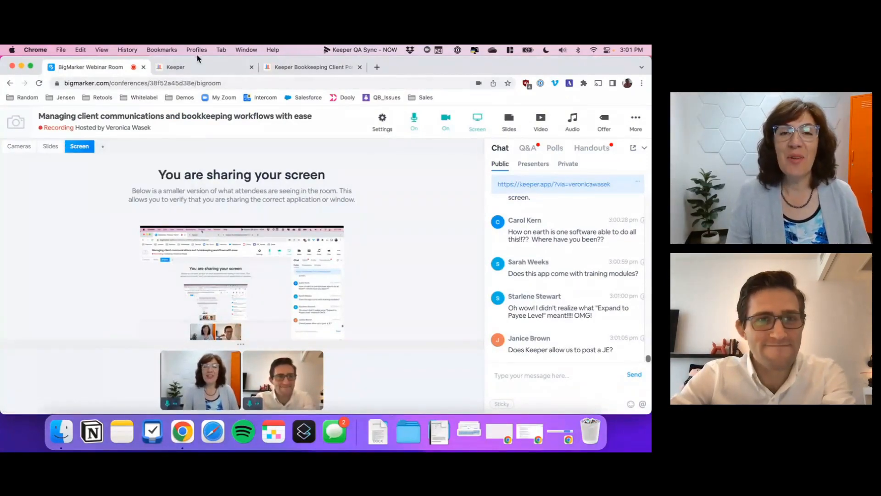
click(565, 436)
click(380, 399)
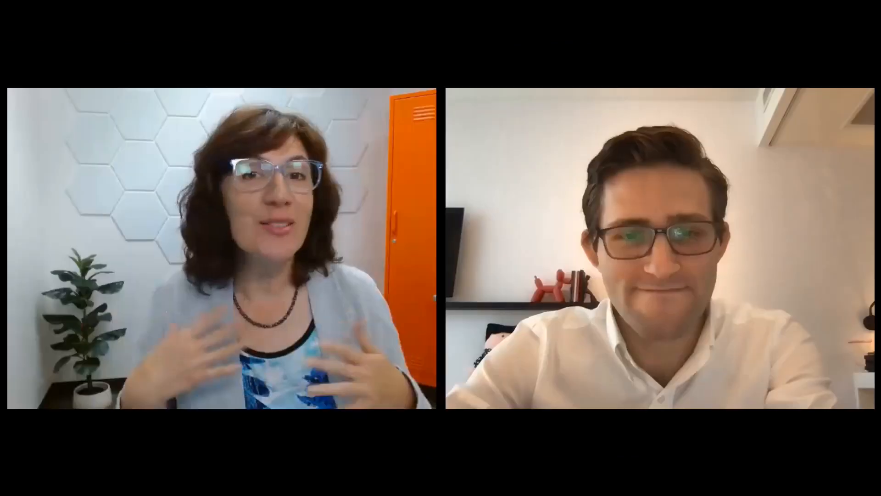
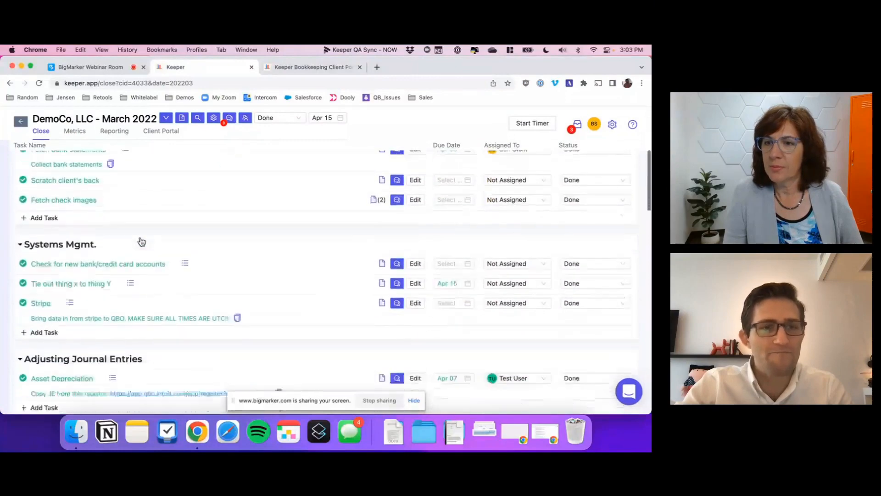
Open the Uncategorized Transactions report under Transaction Review, look through the accounts available for it, and collapse the report.
scroll(141, 241, down, 5)
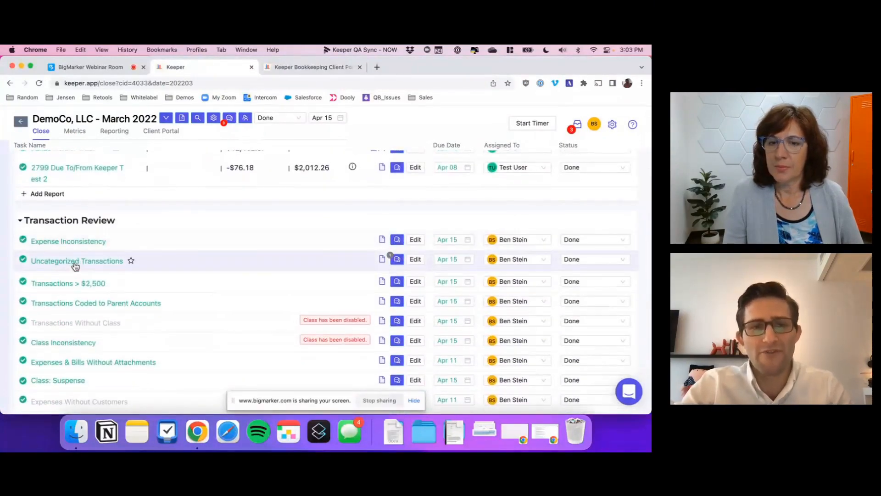
click(76, 262)
scroll(54, 235, down, 1)
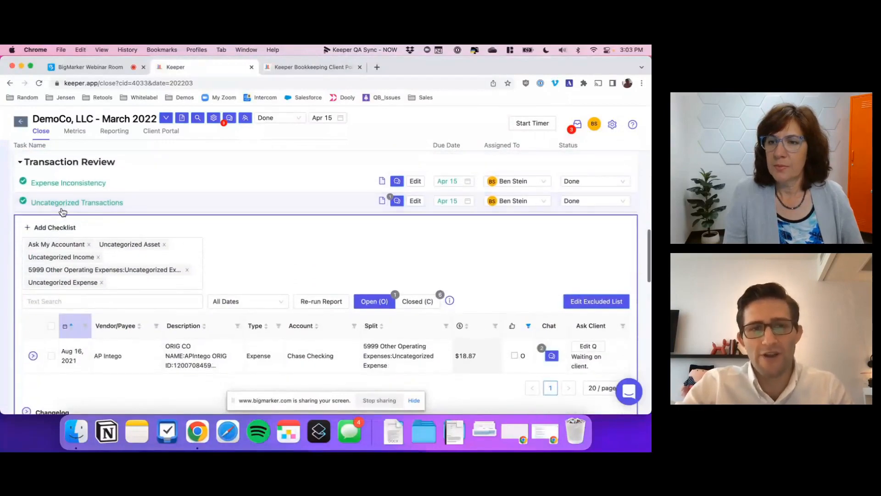
click(123, 283)
scroll(95, 339, down, 10)
scroll(95, 338, down, 6)
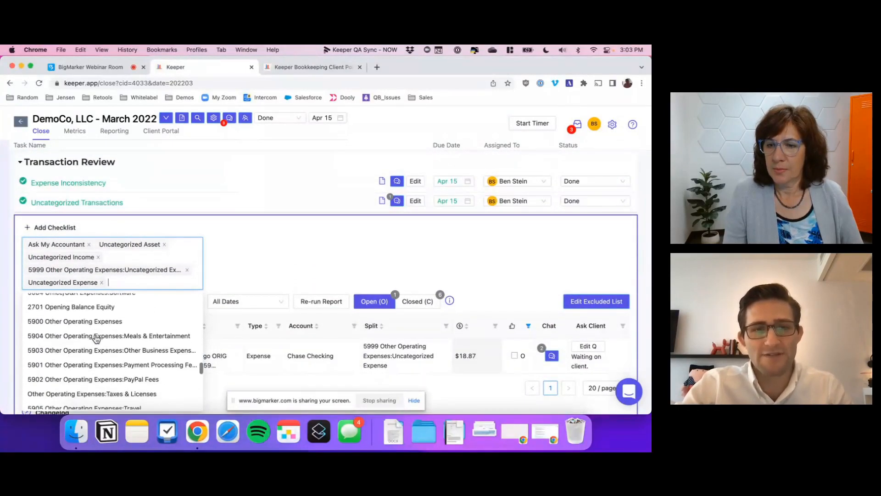
click(247, 248)
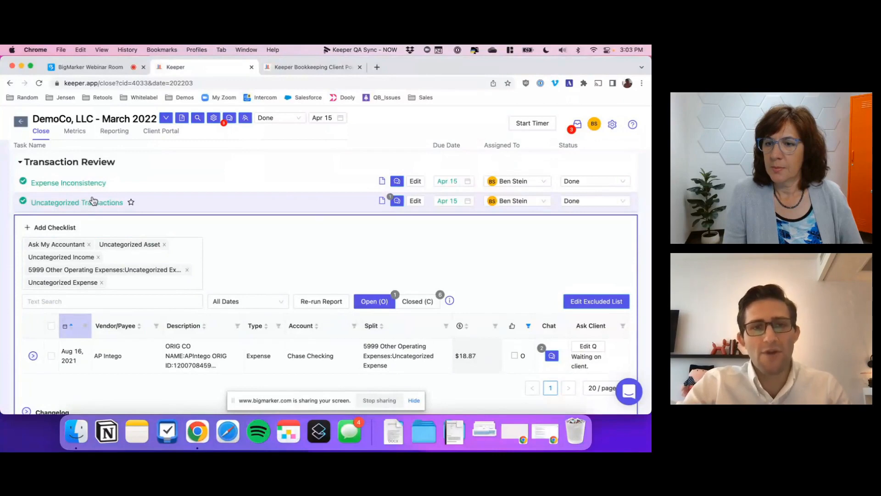
click(93, 200)
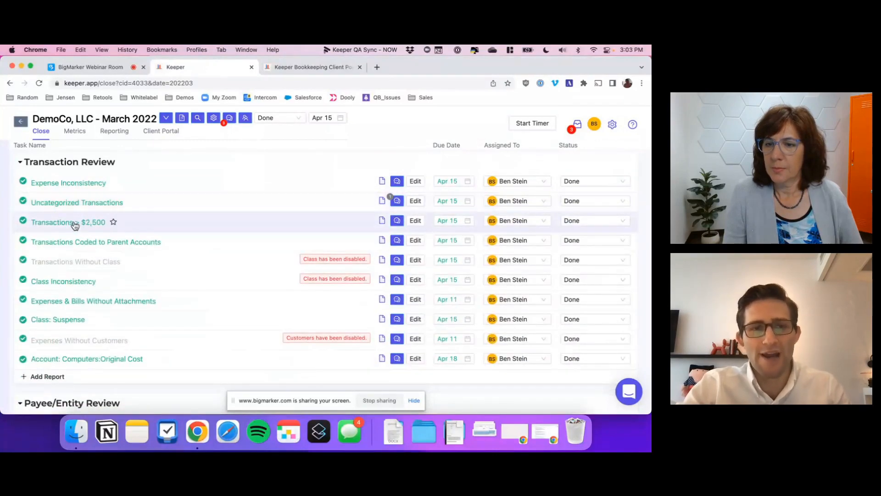
click(48, 377)
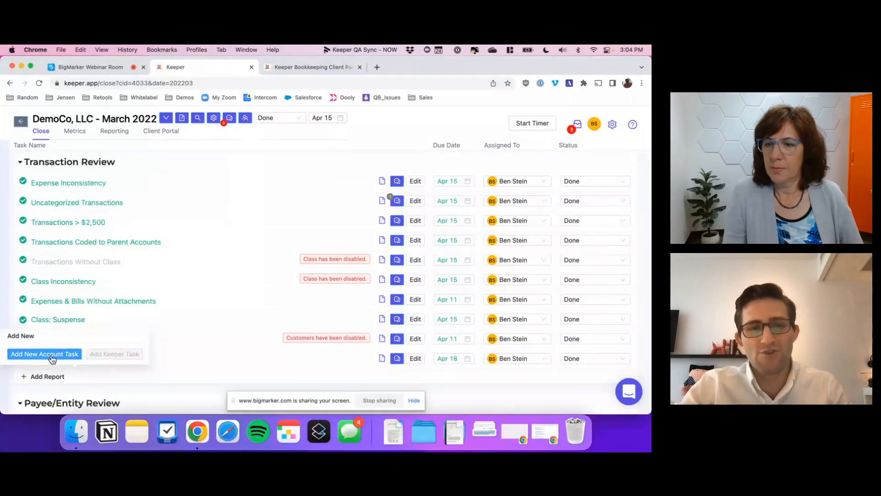
click(52, 358)
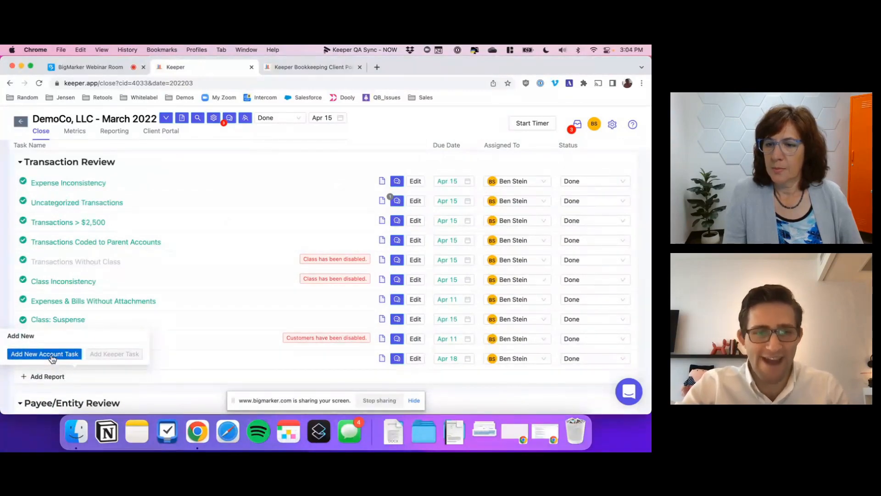
click(52, 358)
click(254, 168)
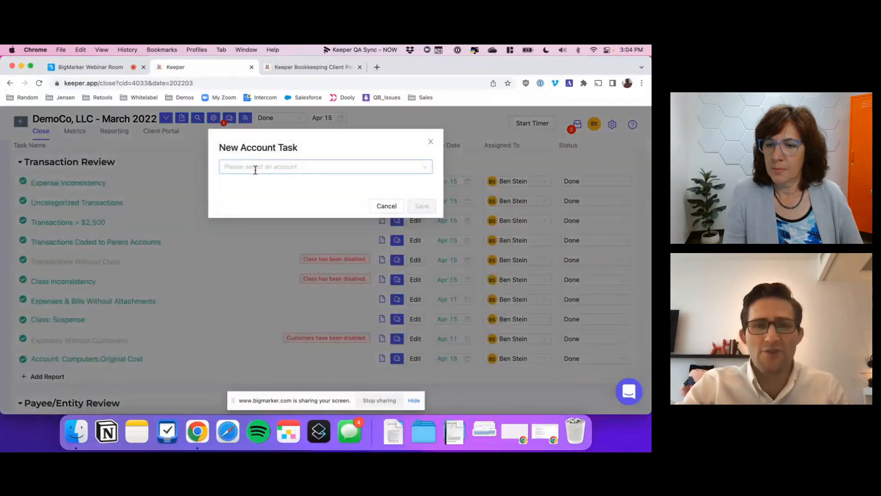
click(336, 151)
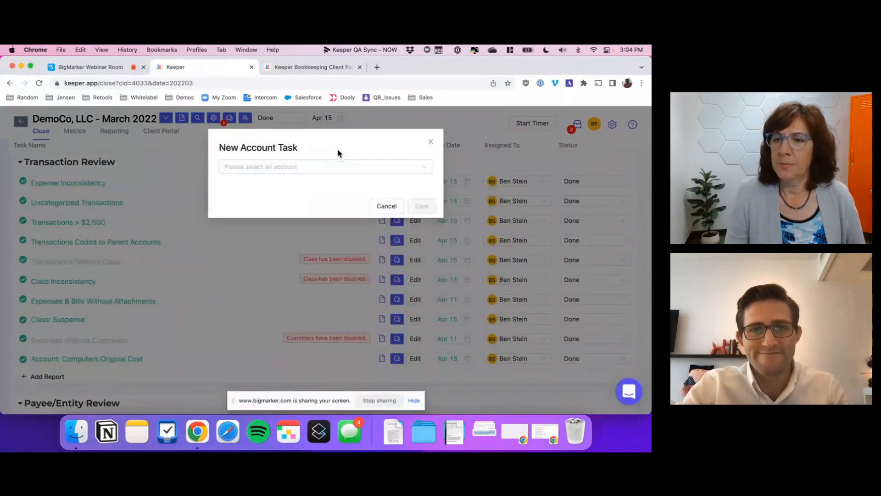
click(376, 208)
Switch to the BigMarker webinar room and read the Q&A questions, including the one about client information and CRM-like activity notes.
click(97, 69)
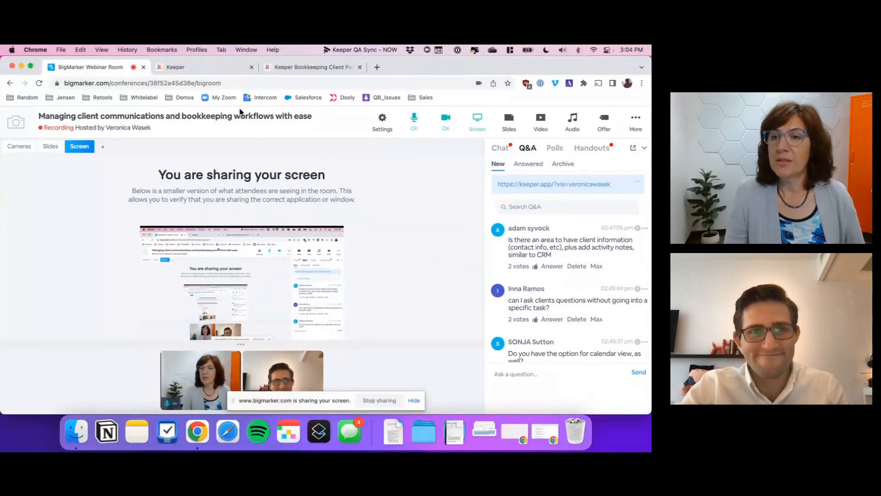
click(199, 70)
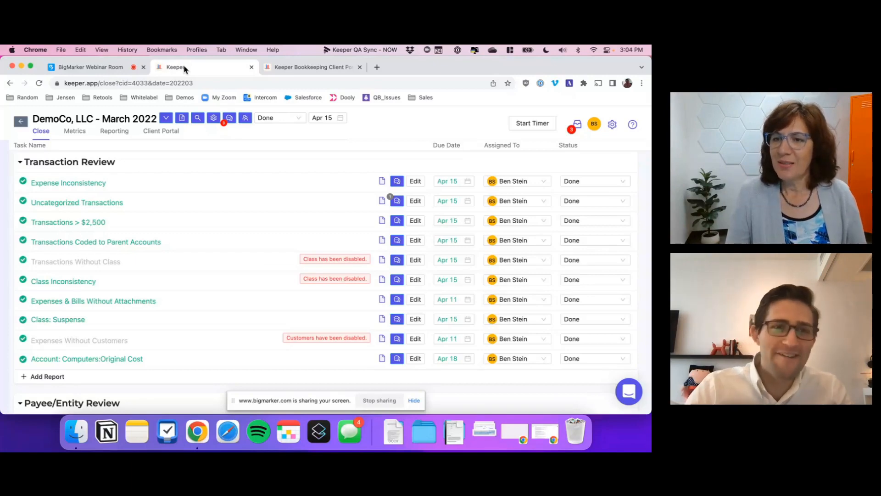
click(75, 67)
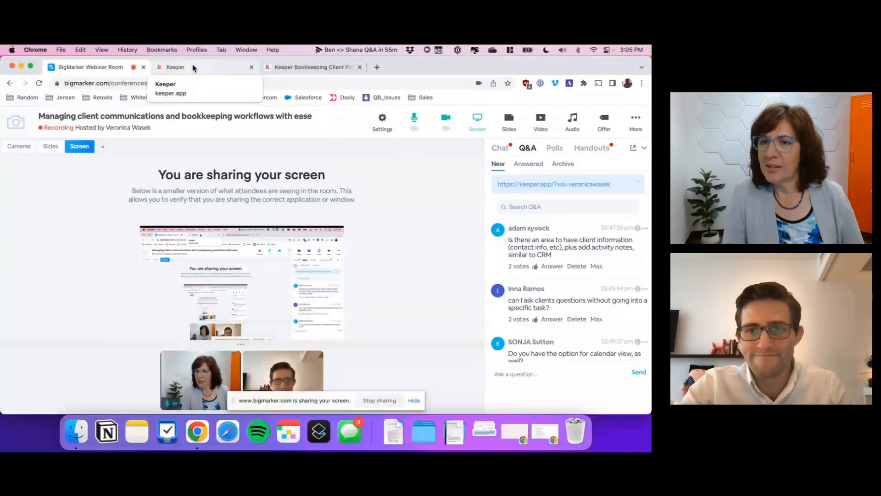
scroll(581, 259, down, 5)
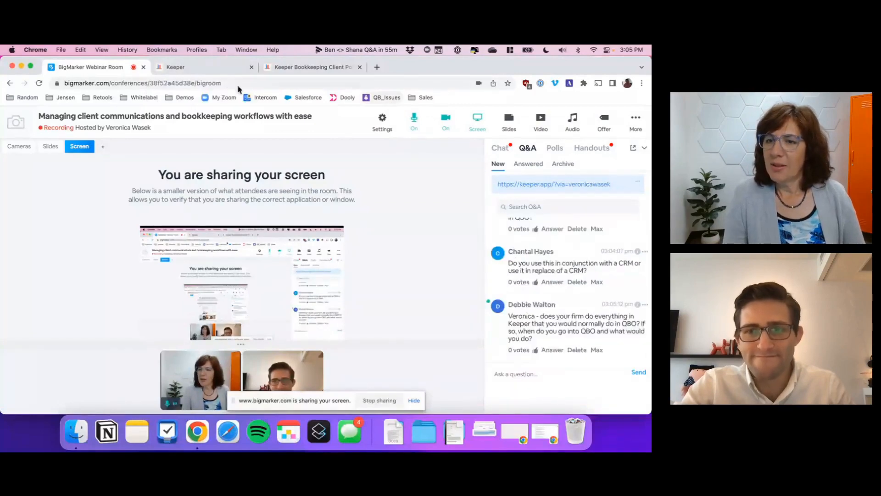
click(174, 69)
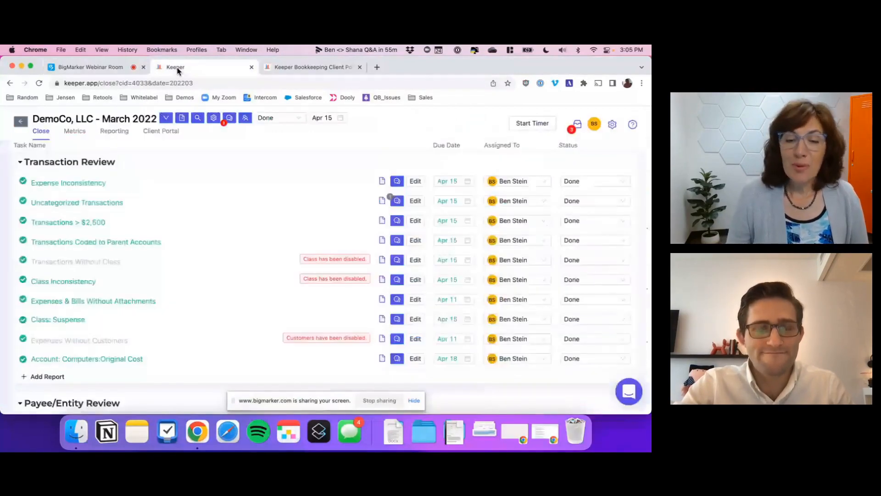
click(109, 69)
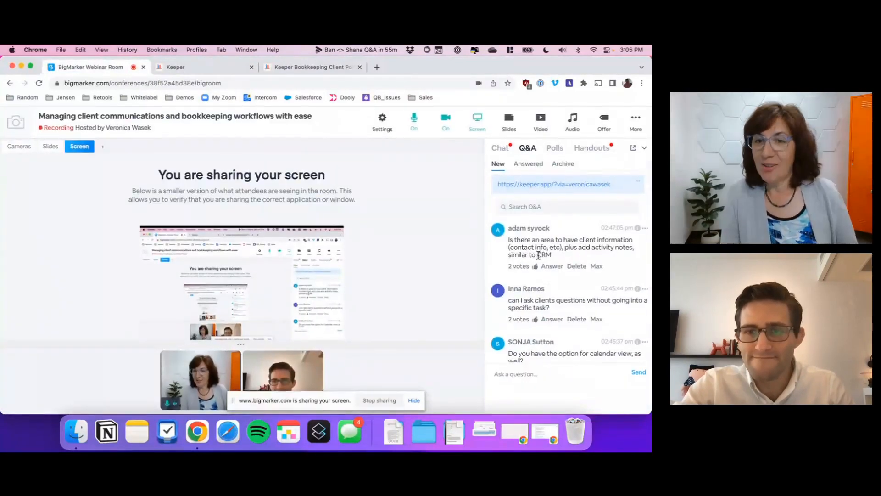
scroll(538, 258, down, 2)
scroll(537, 256, up, 2)
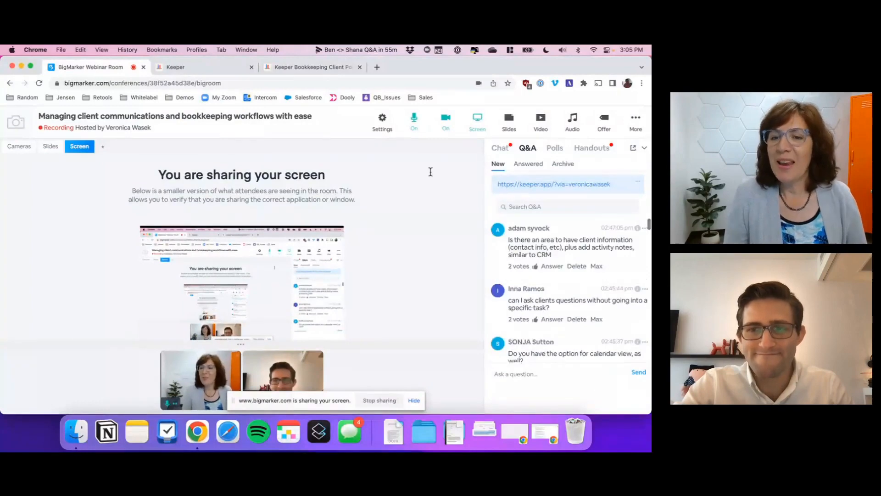
triple_click(530, 243)
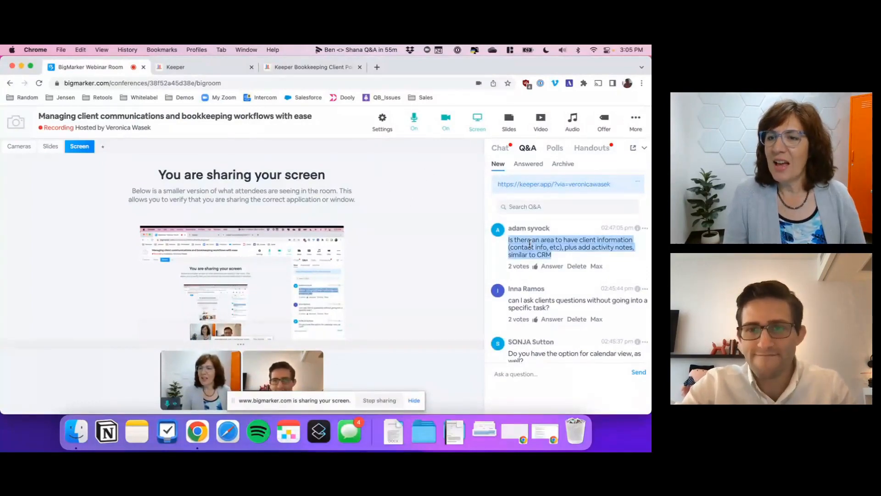
click(529, 244)
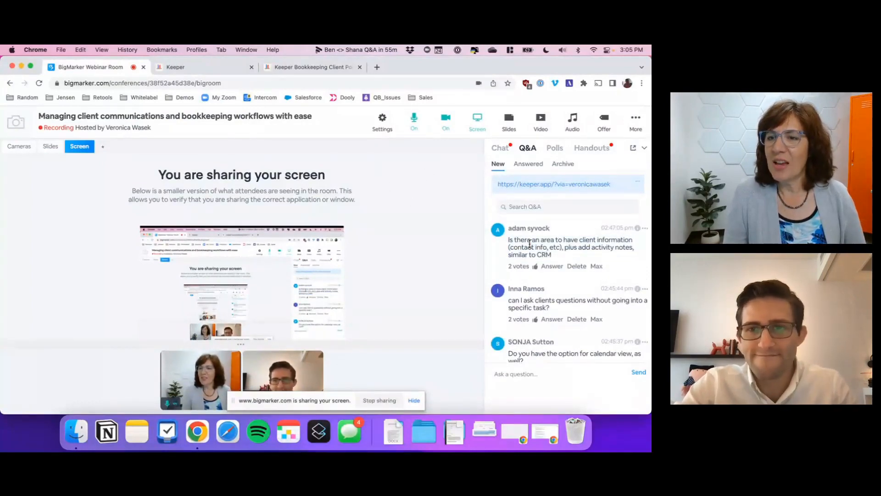
Switch back to Keeper, review all of DemoCo, LLC's Client Info properties, and close them.
click(210, 67)
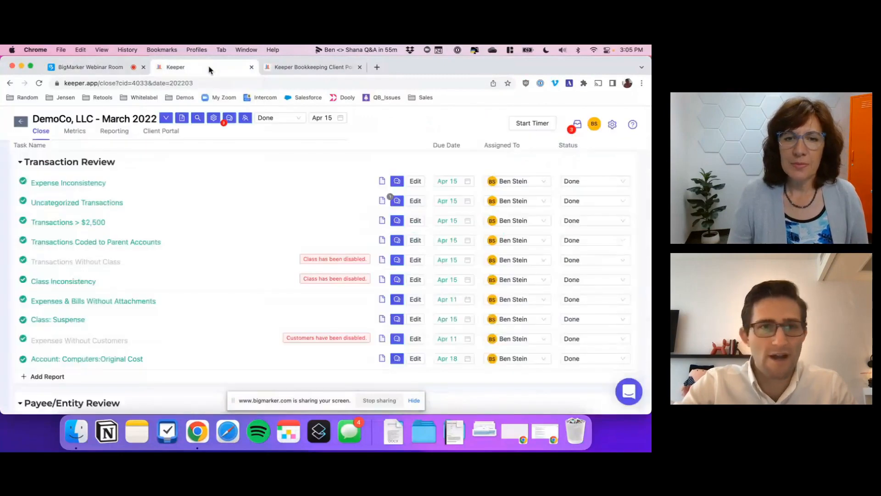
click(184, 120)
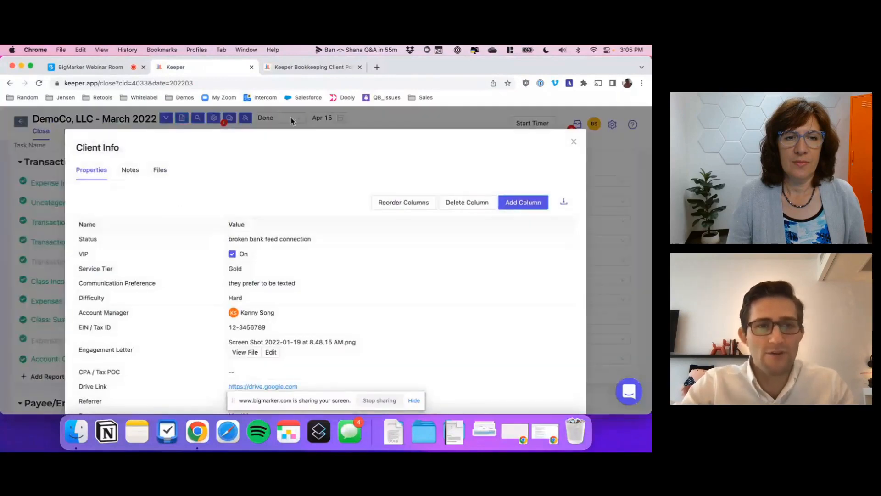
scroll(232, 249, down, 3)
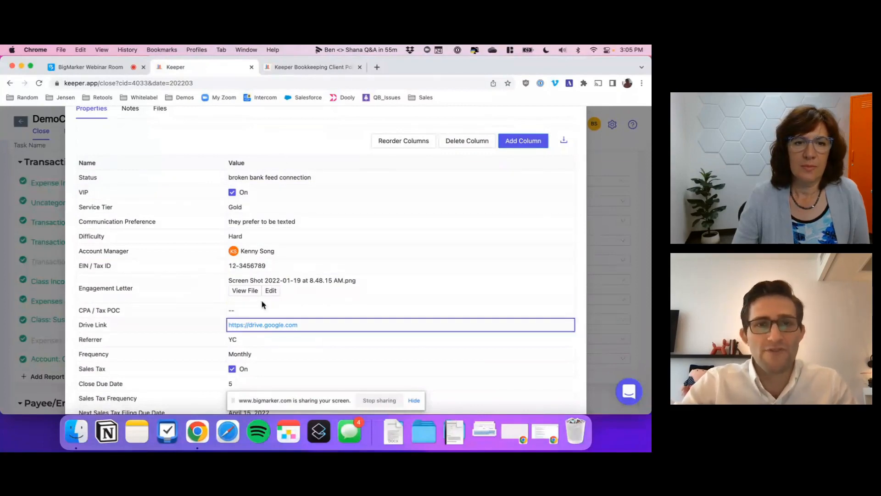
scroll(157, 166, down, 5)
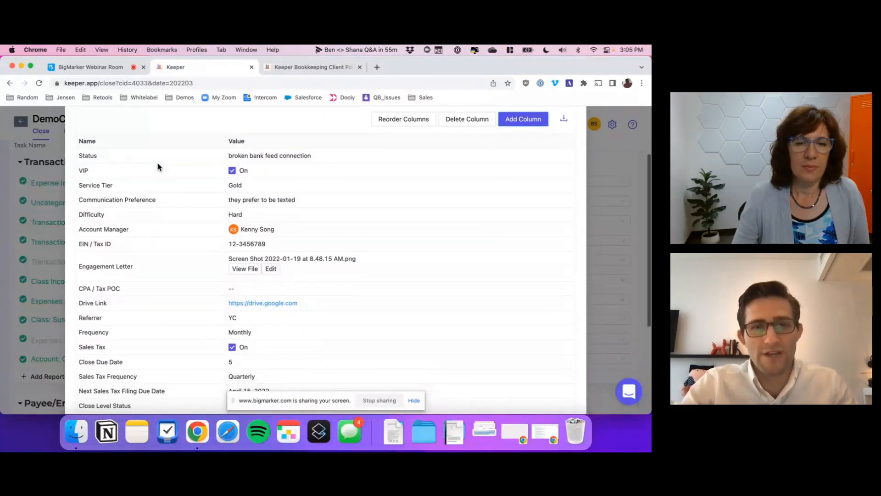
scroll(281, 309, down, 4)
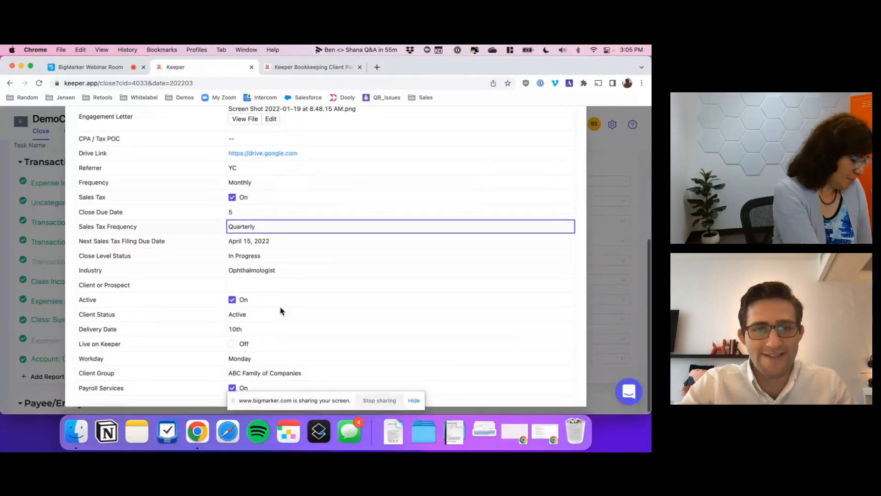
scroll(240, 224, up, 12)
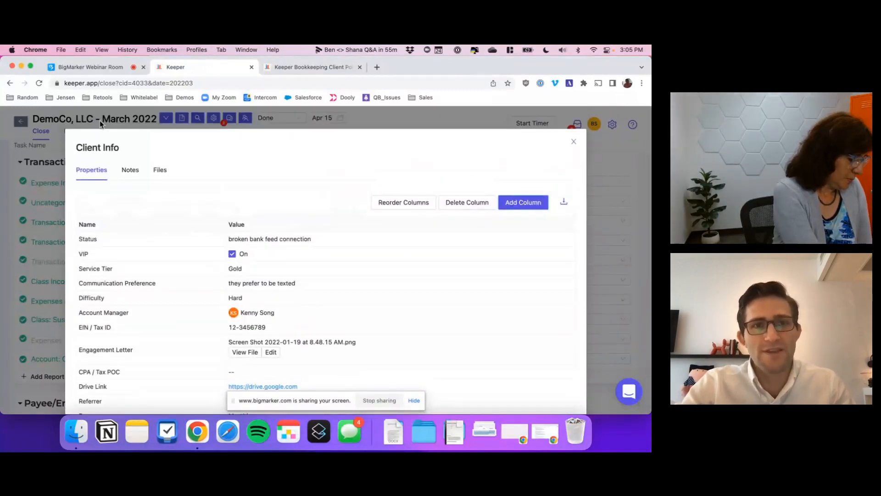
click(100, 120)
Return to the client list and add the Service Tier field as a column.
click(20, 123)
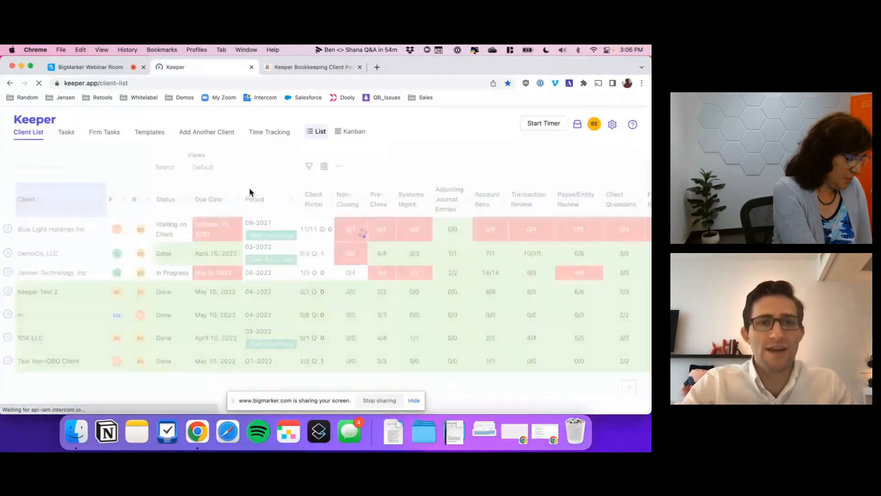
click(325, 167)
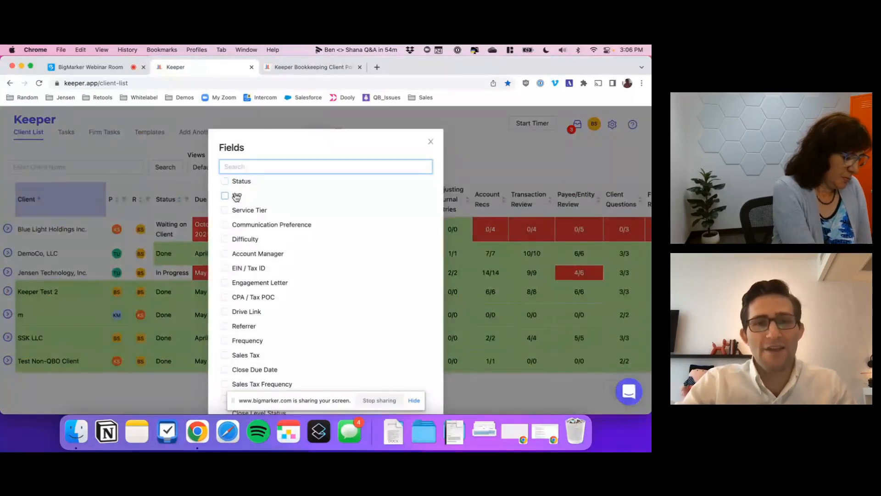
click(236, 210)
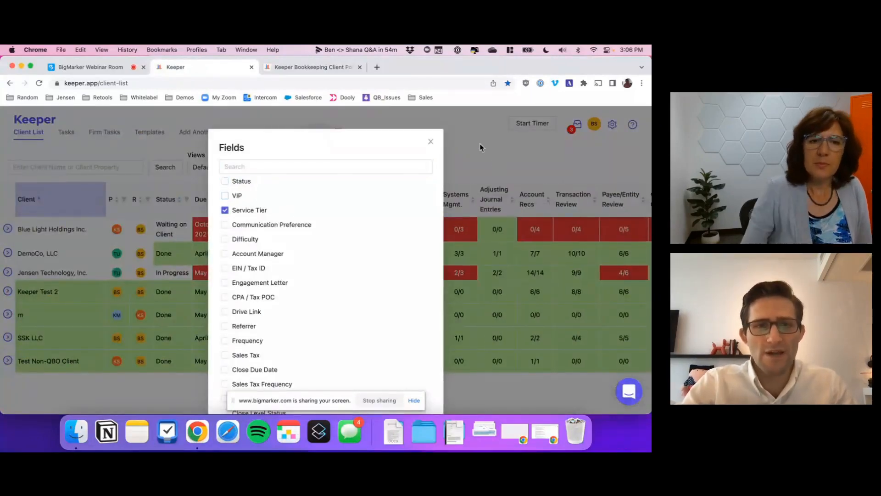
click(480, 143)
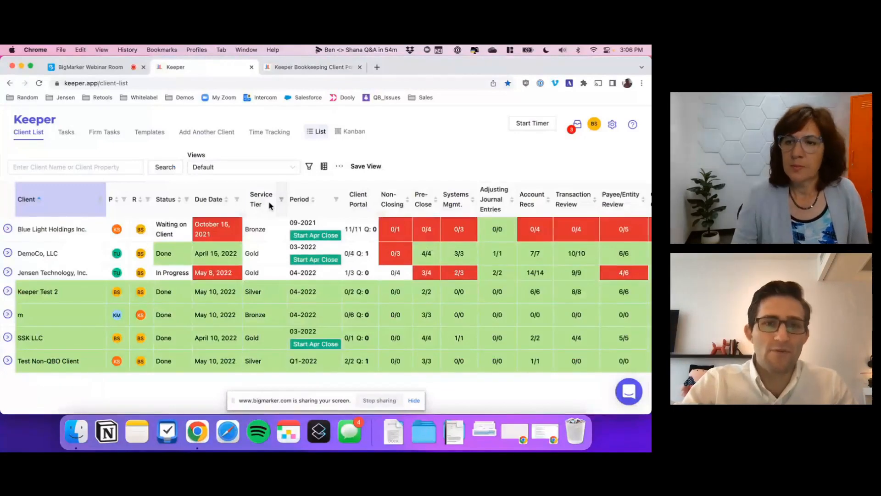
Filter the client list by Service Tier to show only Gold clients.
click(281, 200)
click(250, 243)
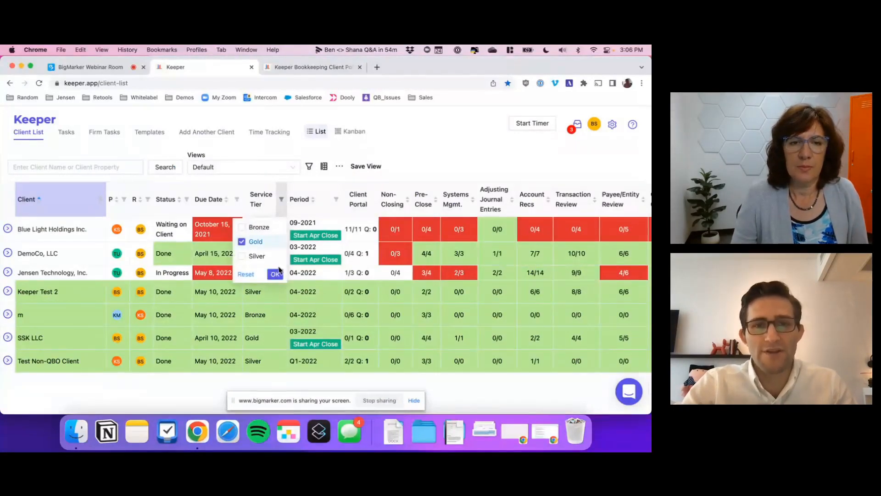
click(275, 274)
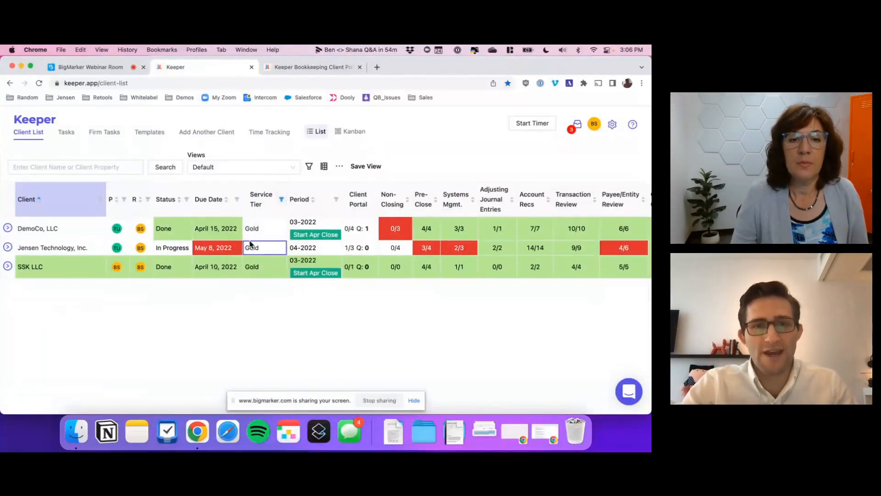
triple_click(256, 195)
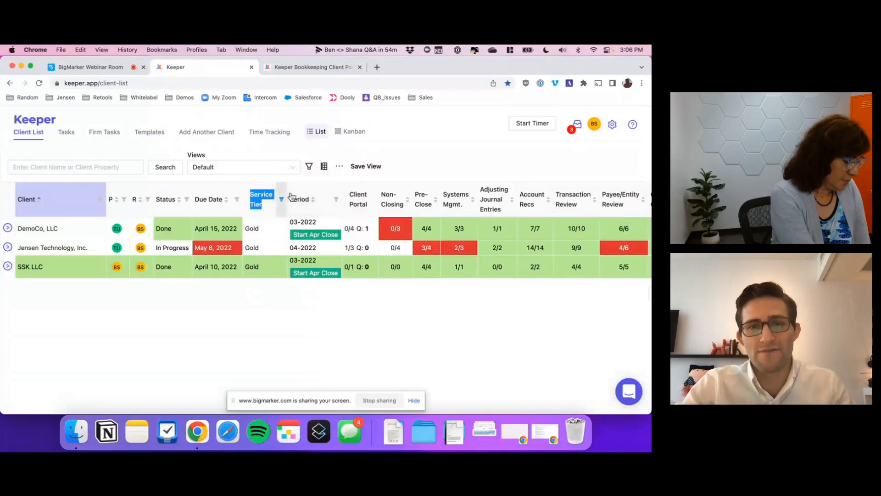
Save the filtered client list as a new private view named "Gold Tier Service Clients" and check it among the saved views.
click(366, 167)
click(408, 167)
click(309, 173)
text(Gold Tier)
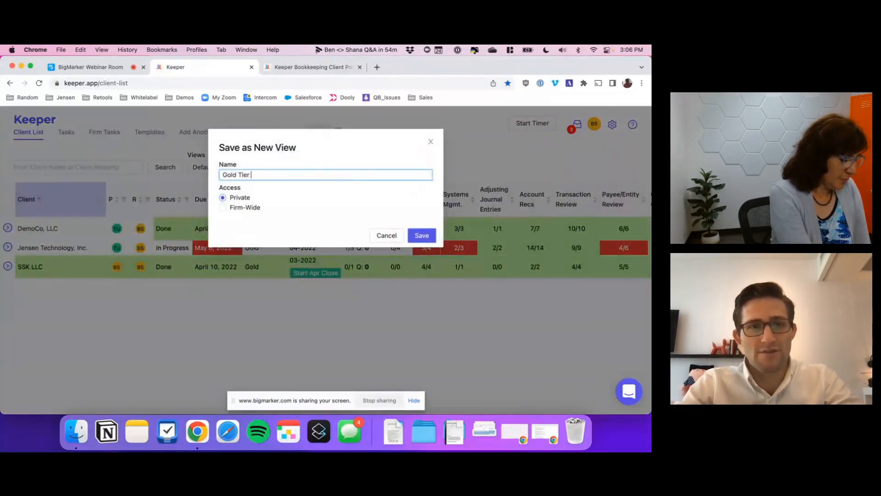
text( Service Clients)
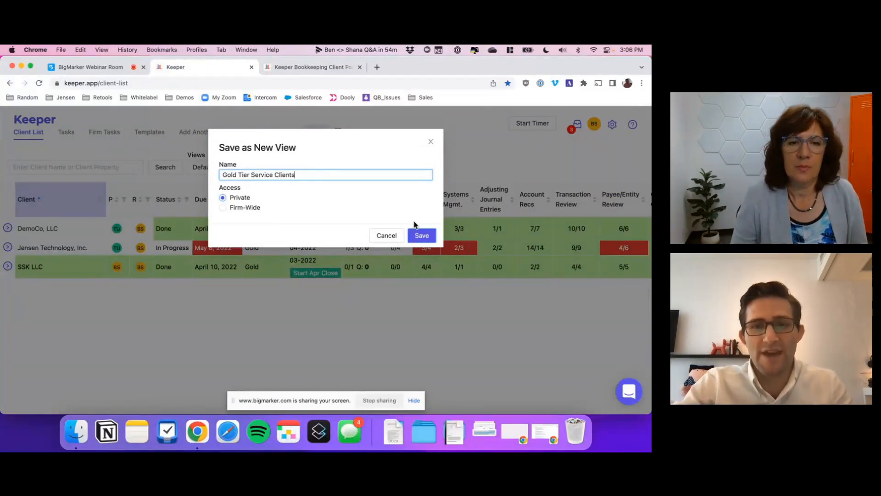
click(419, 235)
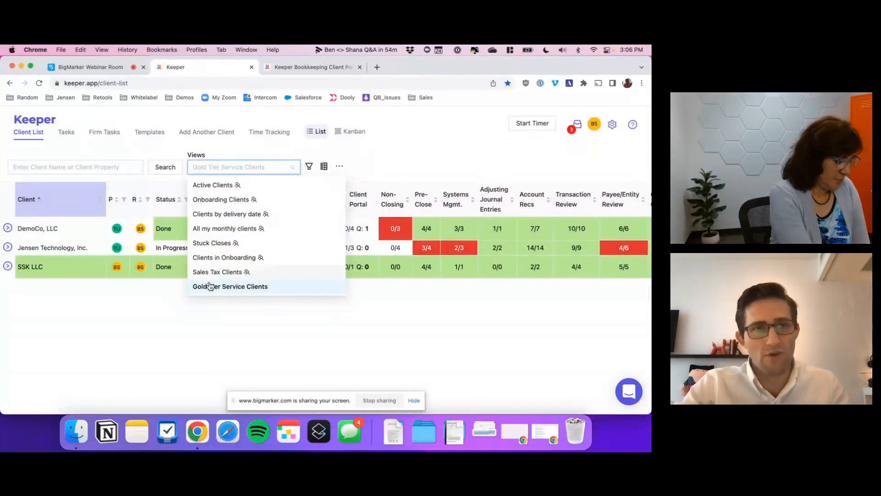
click(211, 315)
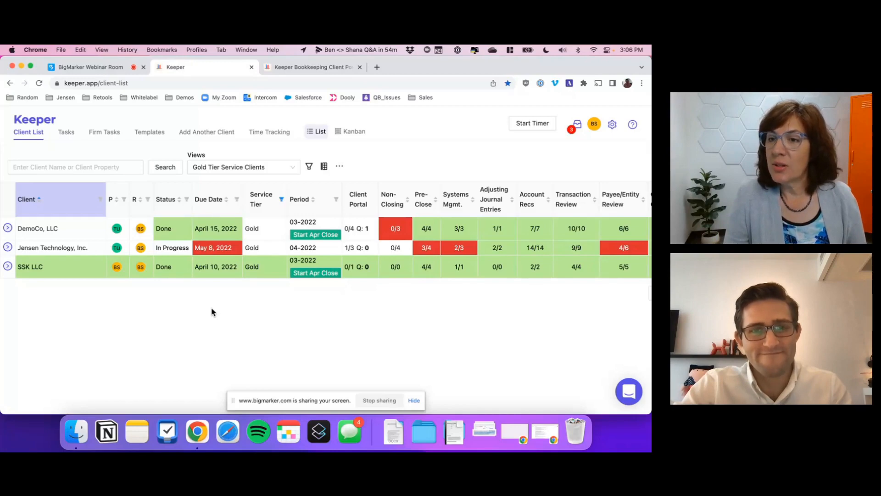
Open DemoCo, LLC's March 2022 close, keep working in that close, and expand the Non-Transaction Questions under Client Questions.
click(36, 228)
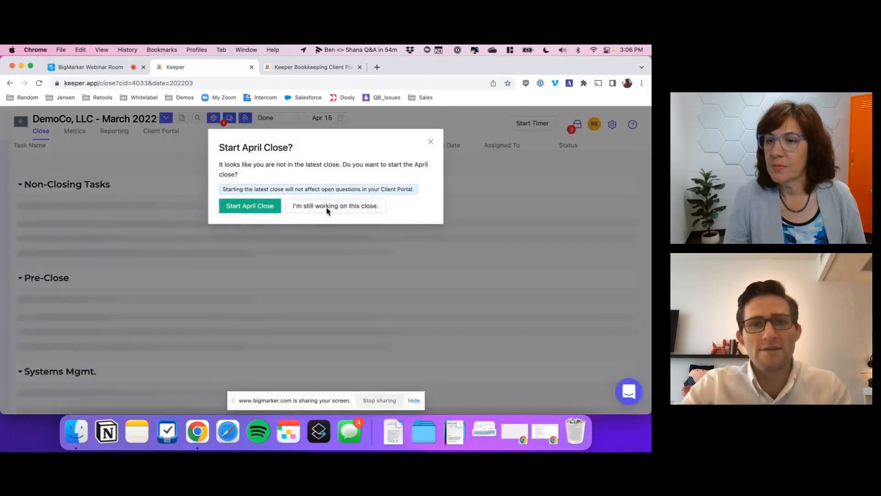
click(327, 207)
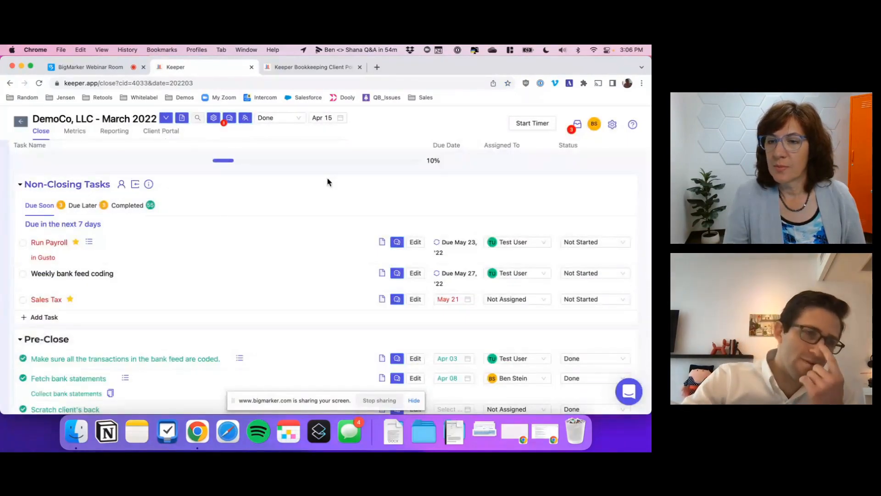
scroll(328, 182, down, 5)
scroll(328, 182, down, 10)
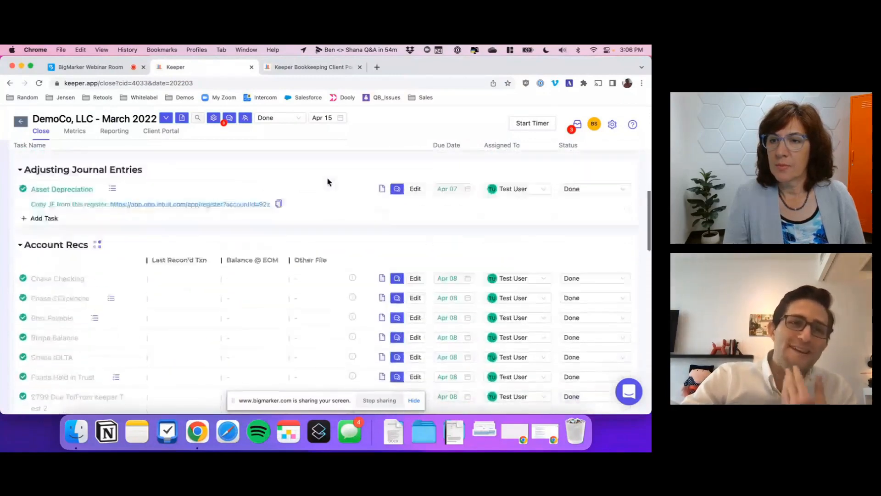
scroll(24, 294, down, 3)
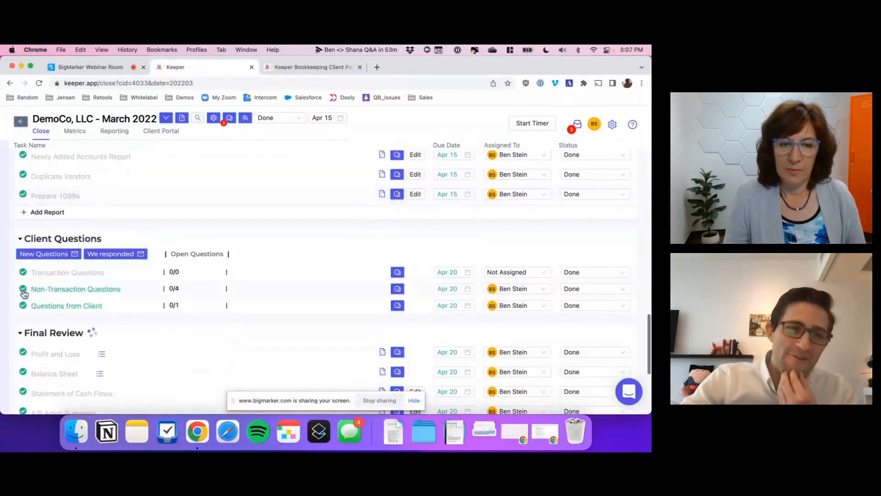
click(71, 289)
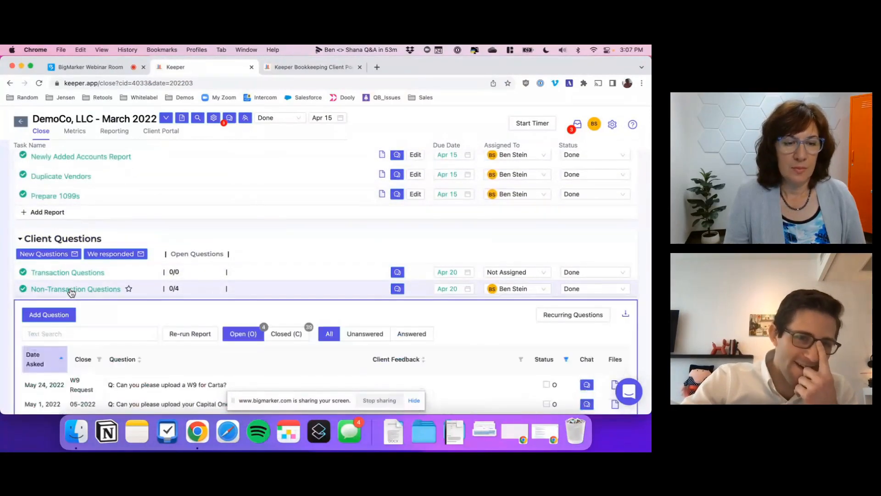
scroll(72, 299, down, 2)
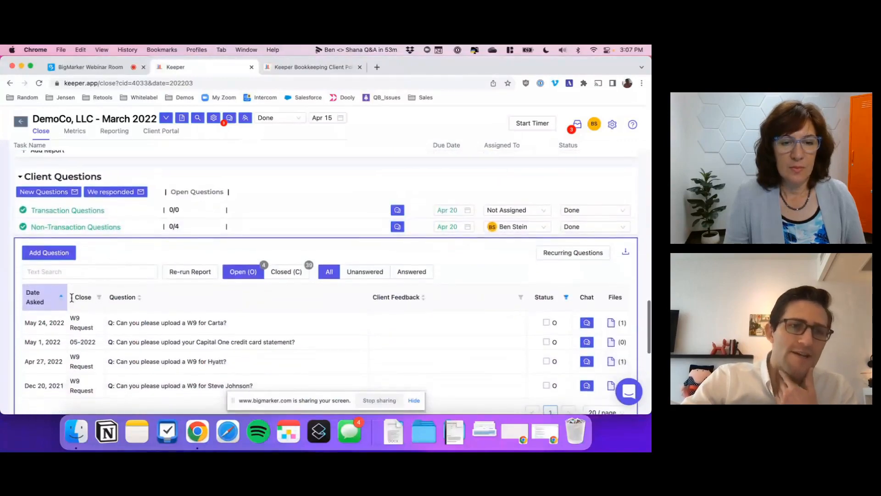
scroll(72, 301, down, 1)
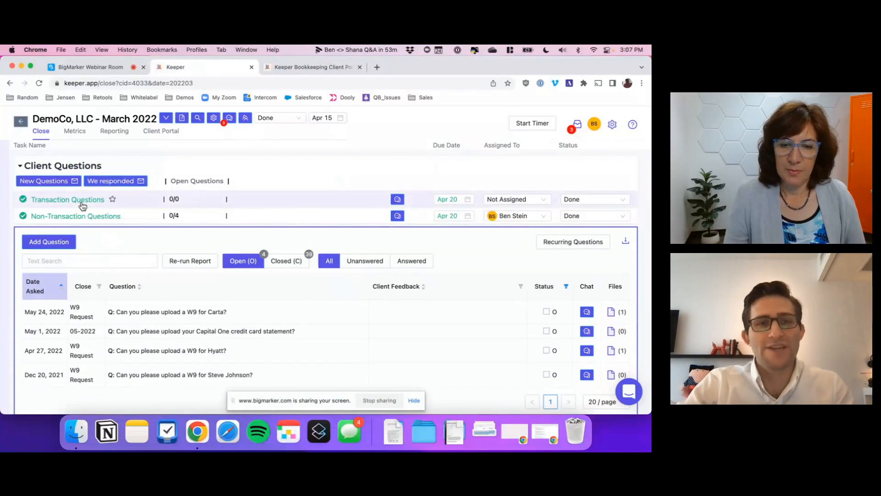
View the new-question form and the recurring non-transaction questions, closing both without making changes.
click(47, 244)
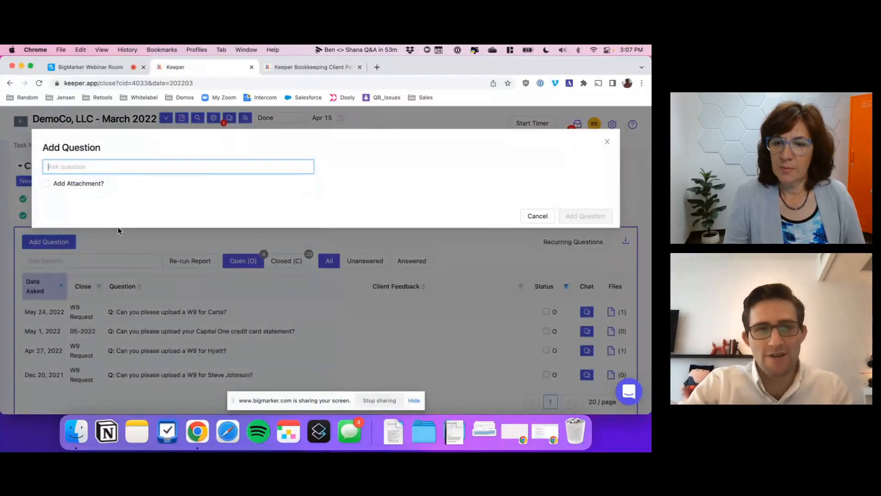
click(123, 246)
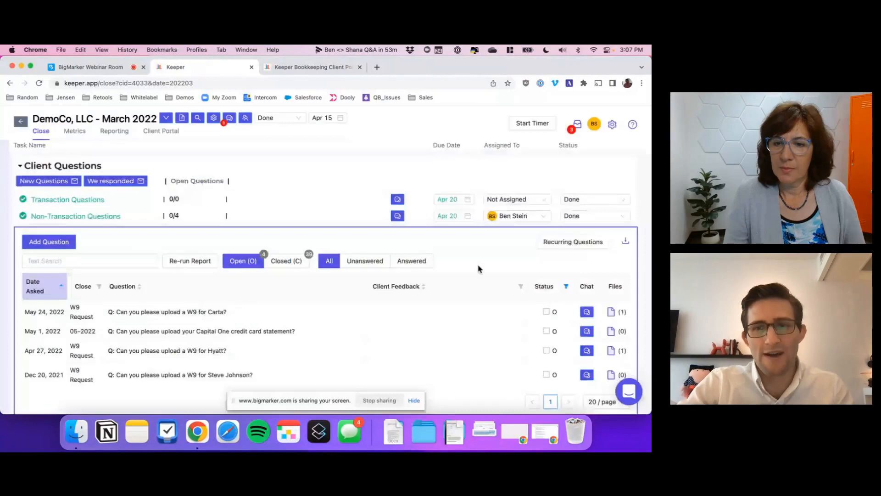
click(544, 243)
double_click(118, 221)
click(118, 221)
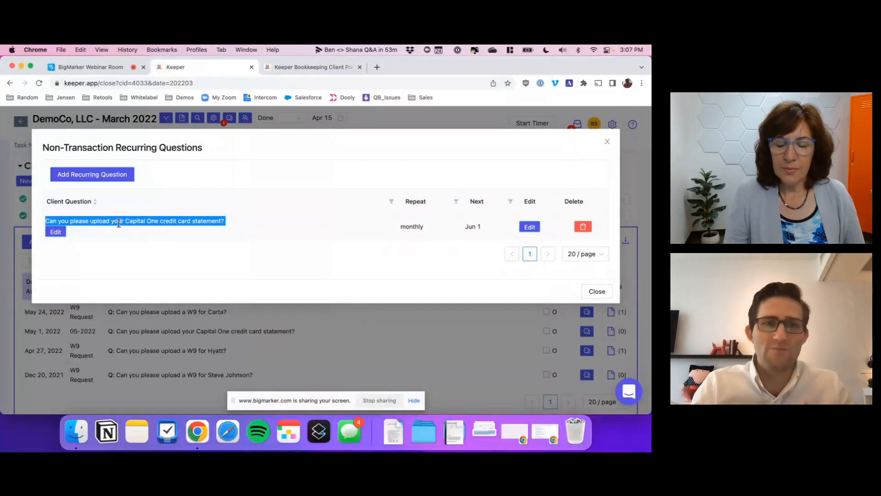
click(127, 347)
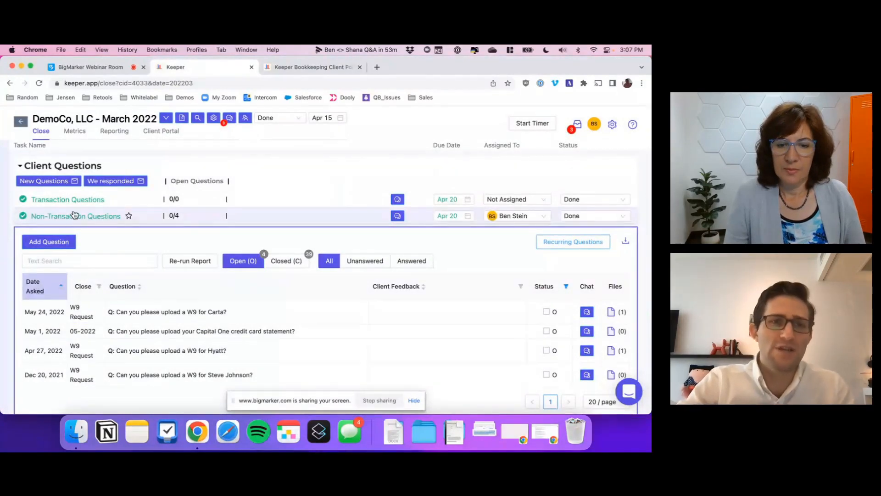
Delete the open question "Can you please upload a W9 for Carta?" and collapse the Non-Transaction Questions.
click(155, 308)
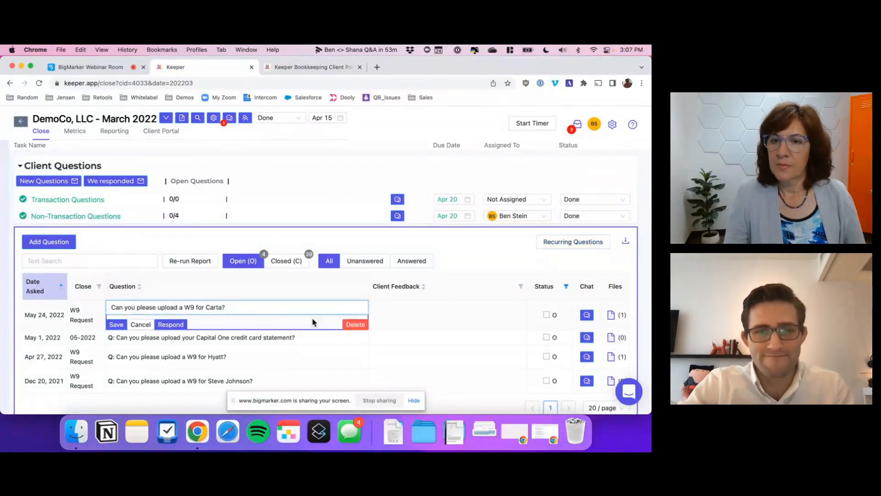
click(356, 324)
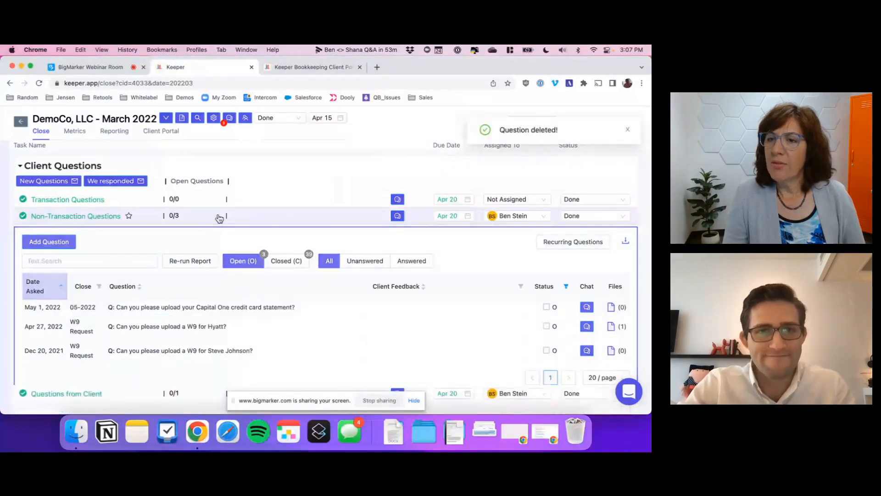
click(219, 219)
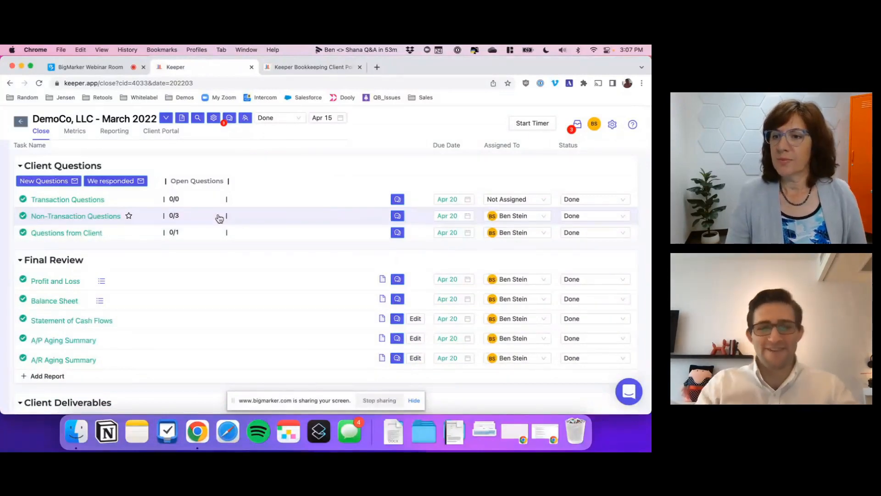
Open the Keeper Feedback site at keeperapp.canny.io in a new browser tab.
key(super+t)
text(k)
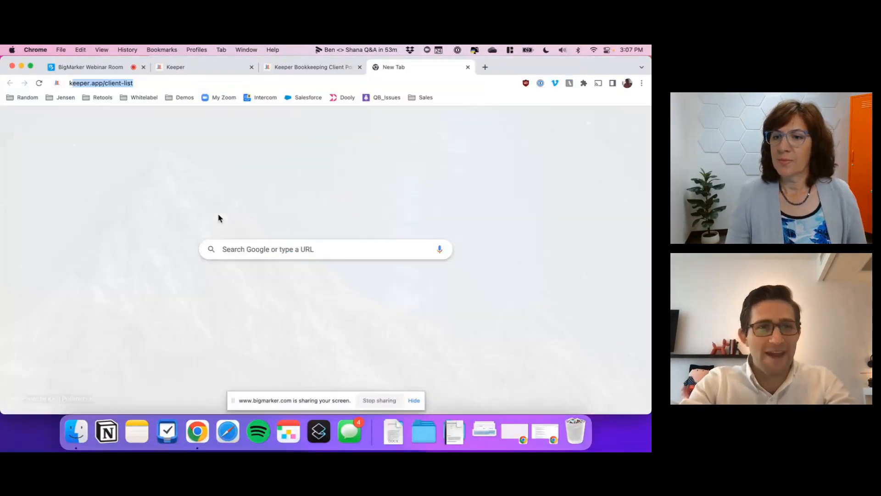
text(eeperapp)
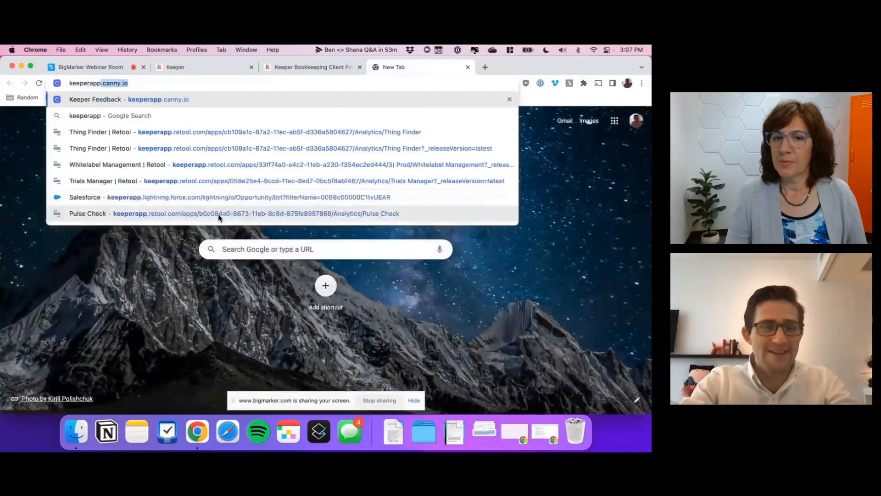
key(Return)
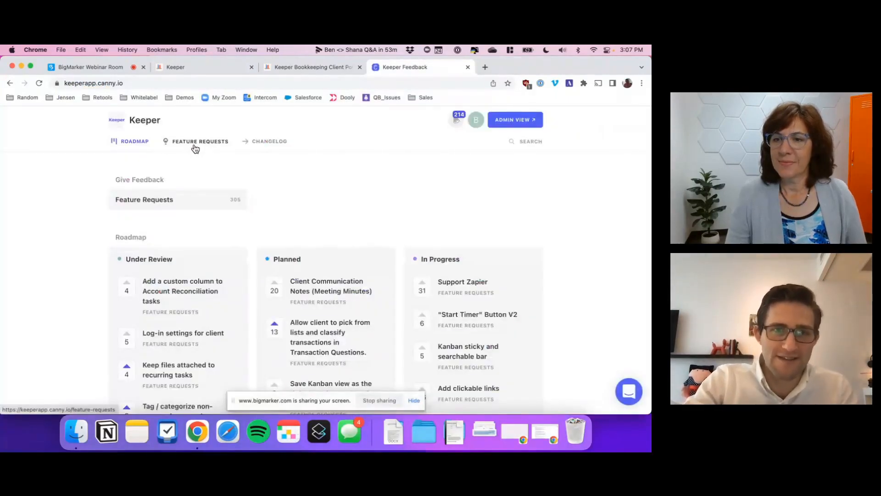
Search the feature requests for "calendar" and open the "Calendar view for tasks" request.
click(195, 148)
click(480, 179)
text(f)
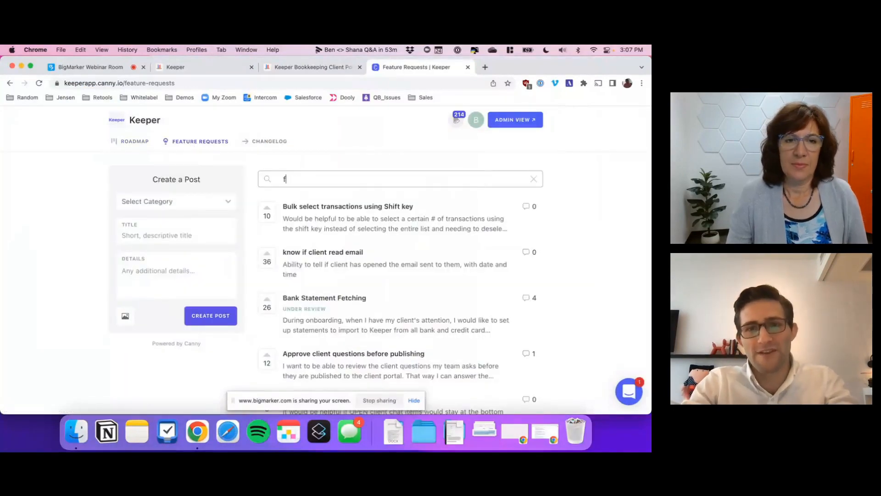
text(alendar)
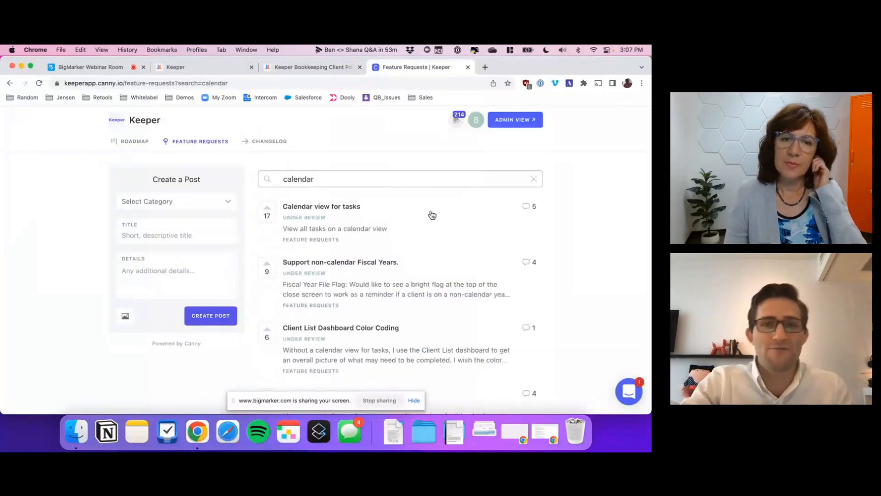
click(336, 232)
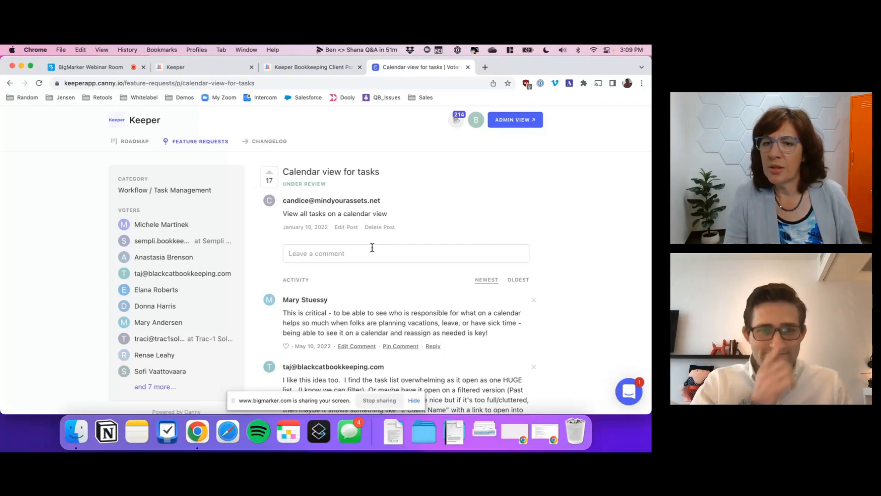
Switch to the Keeper client portal and view its dashboard and transaction questions.
click(202, 70)
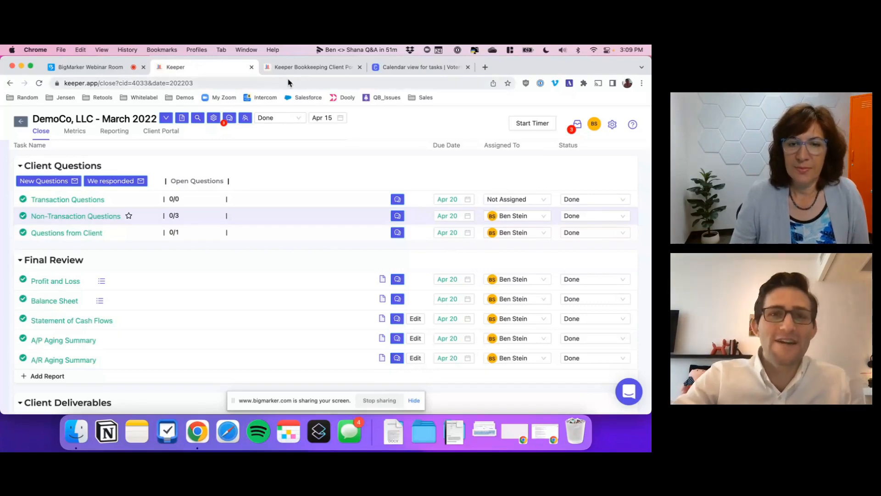
click(298, 70)
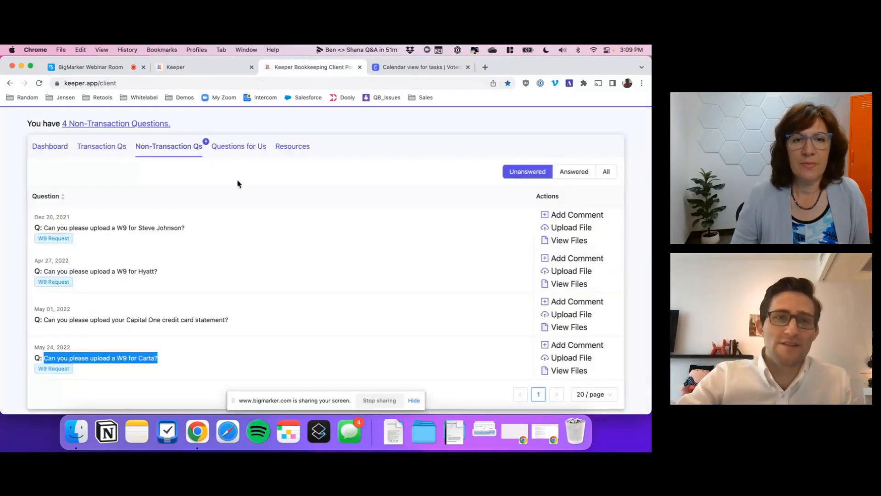
click(62, 148)
click(107, 175)
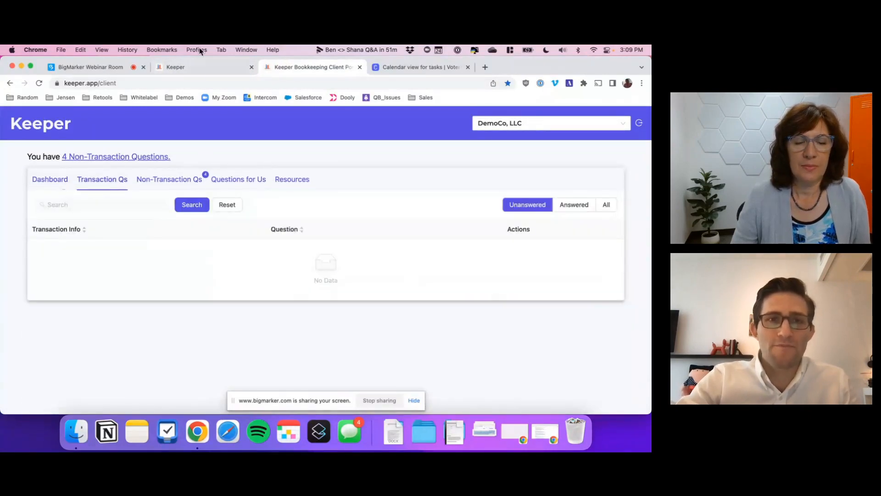
Return to DemoCo, LLC's March 2022 close and expand the Expenses & Bills Without Attachments report under Transaction Review.
click(193, 70)
scroll(155, 271, up, 10)
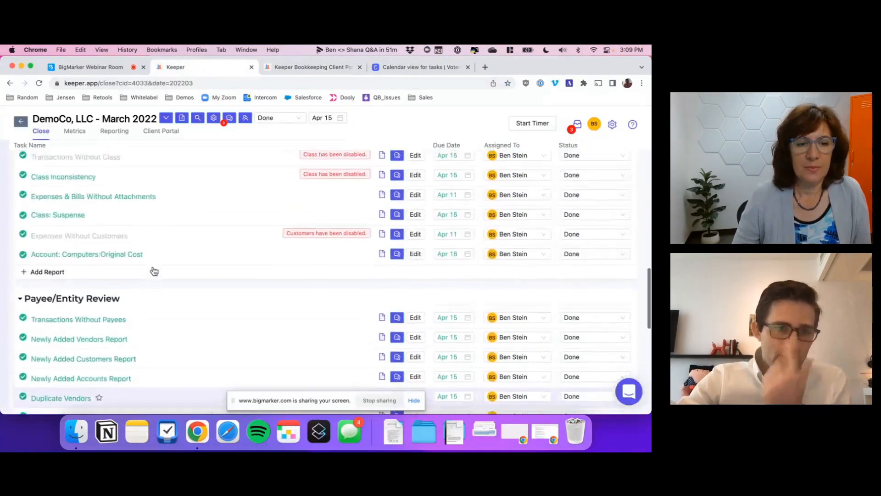
scroll(154, 274, down, 2)
scroll(153, 275, up, 5)
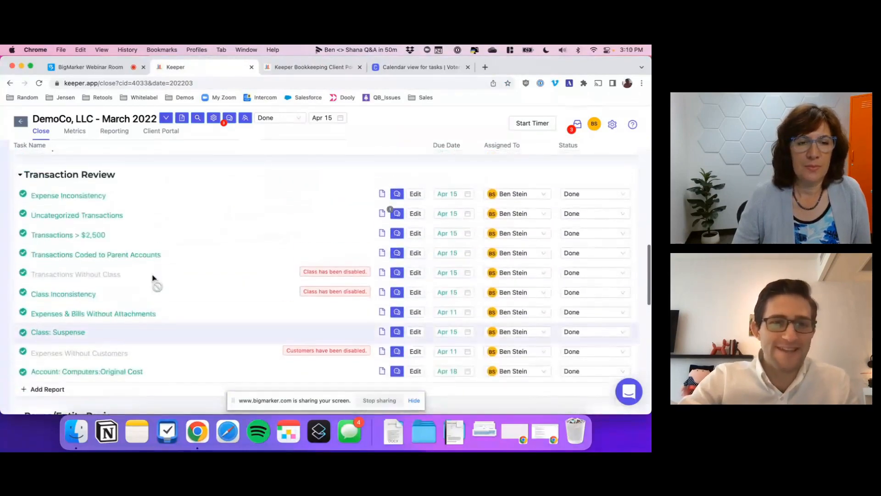
scroll(115, 358, up, 2)
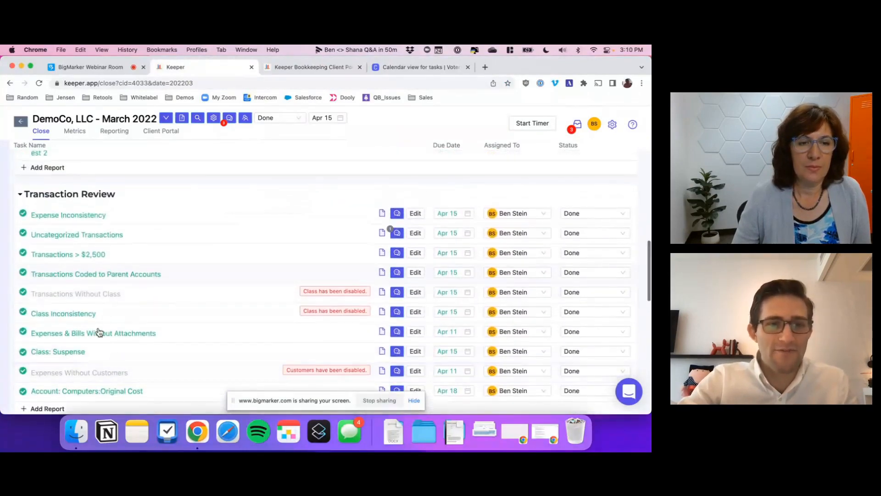
click(109, 336)
scroll(109, 337, down, 5)
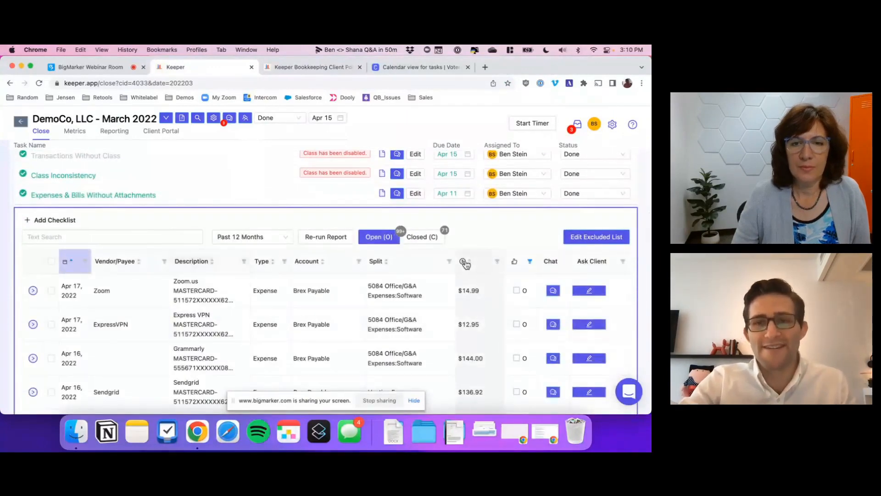
Sort the Expenses & Bills Without Attachments transactions by amount in descending order.
click(478, 264)
scroll(478, 264, down, 2)
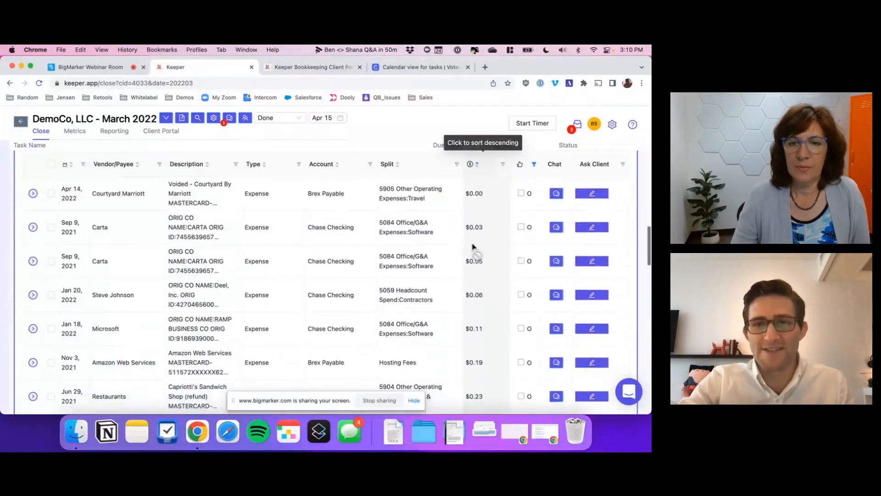
click(473, 179)
scroll(142, 211, up, 1)
scroll(140, 243, down, 3)
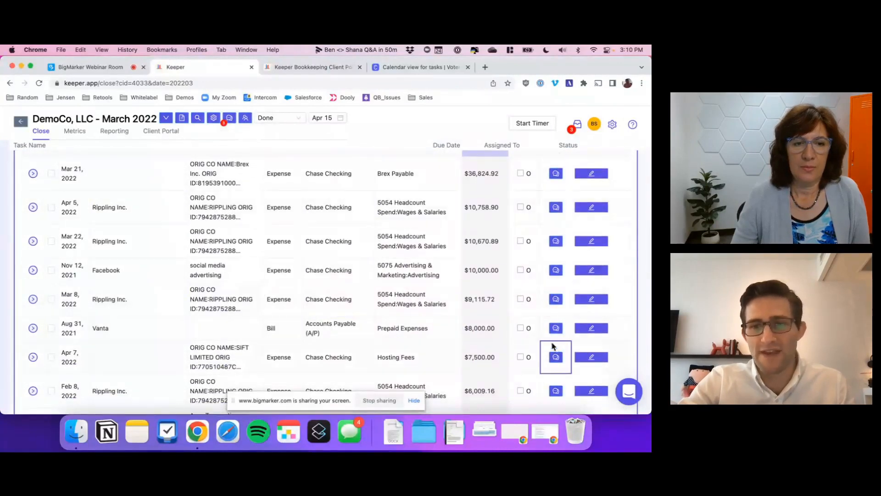
Ask the client about the $8,000.00 Vanta bill using the Receipt? template question and add it to the Client Portal.
click(583, 330)
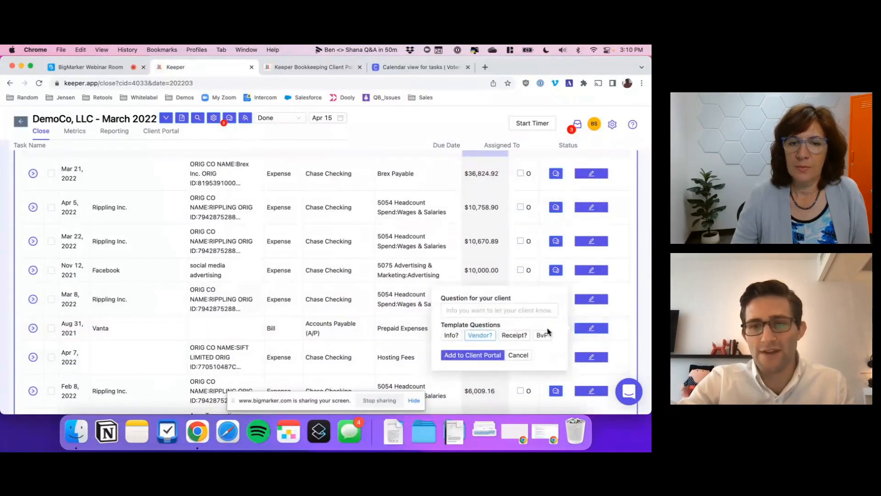
click(515, 335)
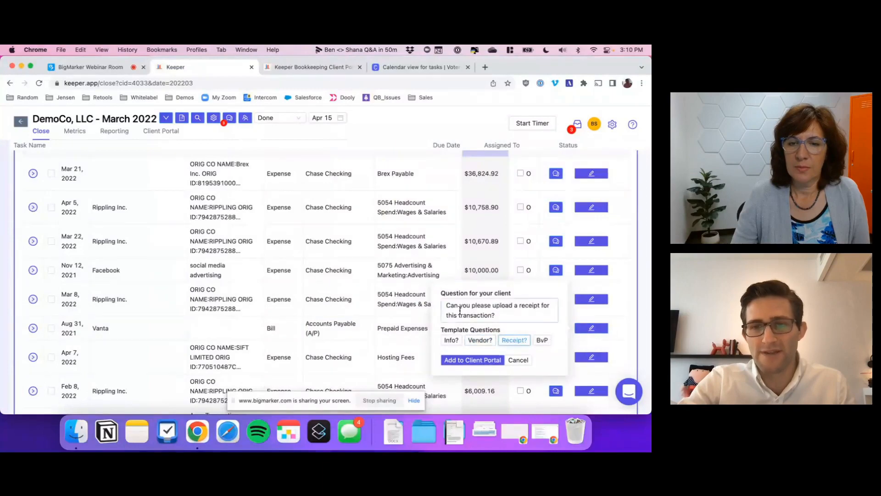
click(459, 360)
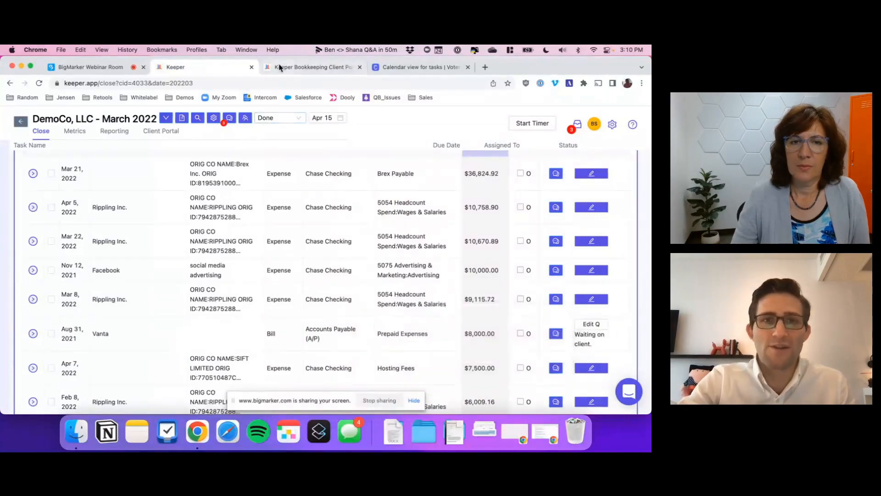
Switch to the client portal and refresh its transaction questions by changing to another client and back to DemoCo, LLC.
click(280, 68)
click(537, 126)
click(523, 142)
click(519, 123)
click(507, 170)
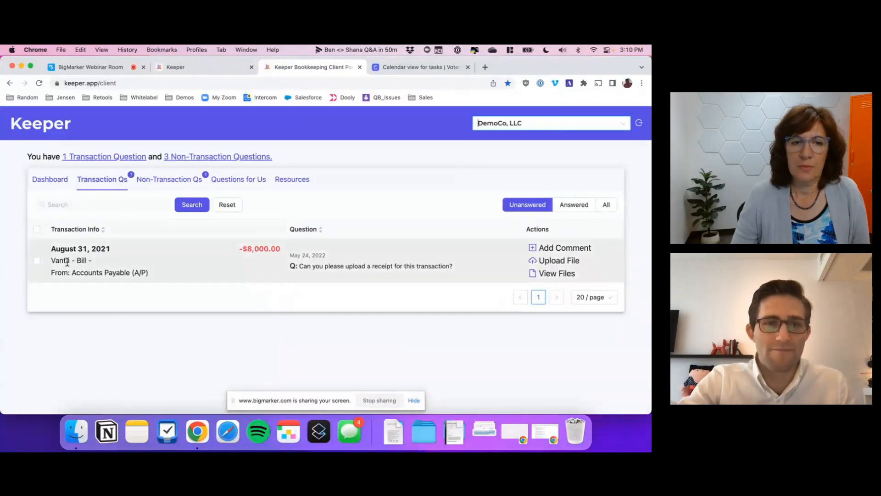
Examine the receipt question on the $8,000.00 Vanta bill and its file upload form, closing the form without submitting a file.
drag(296, 266, 501, 267)
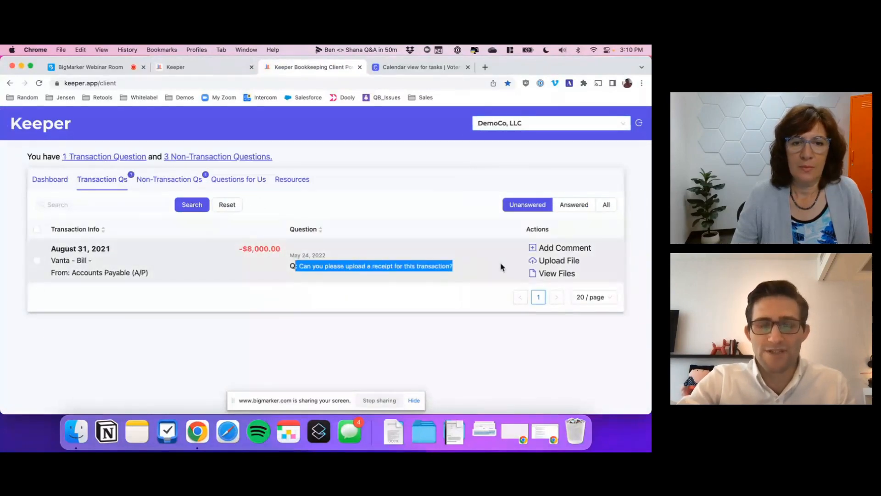
click(567, 261)
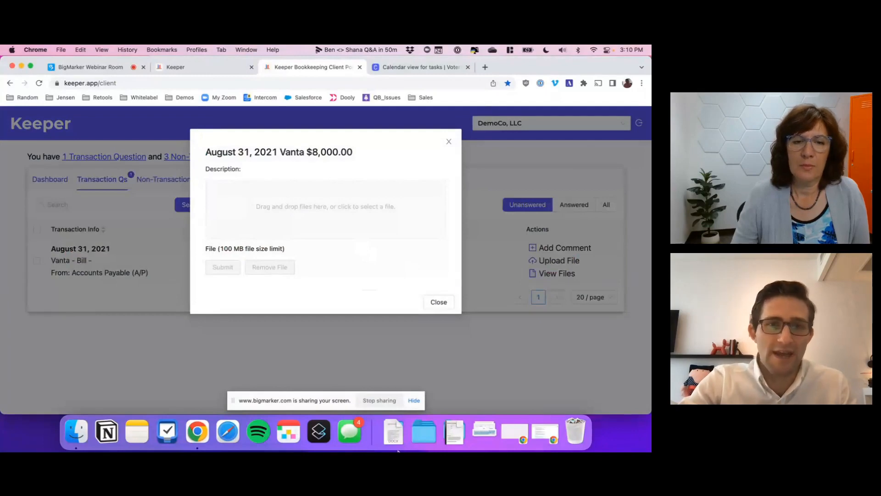
click(402, 440)
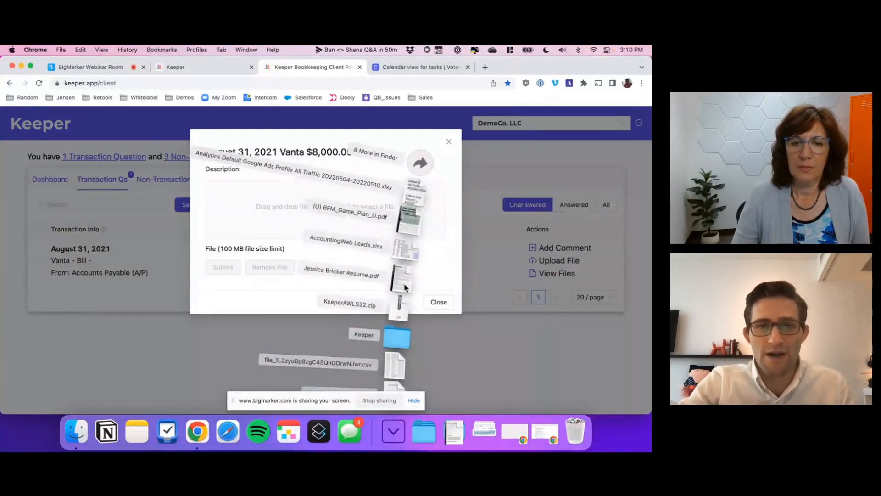
click(429, 272)
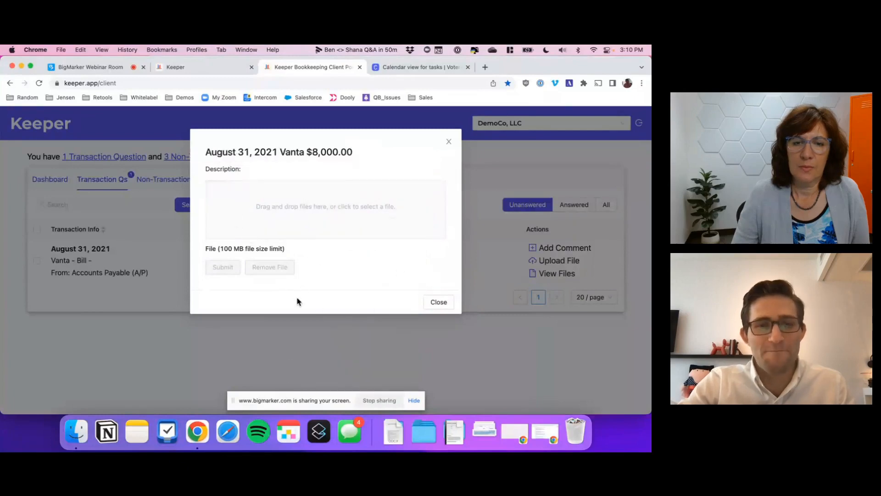
click(316, 352)
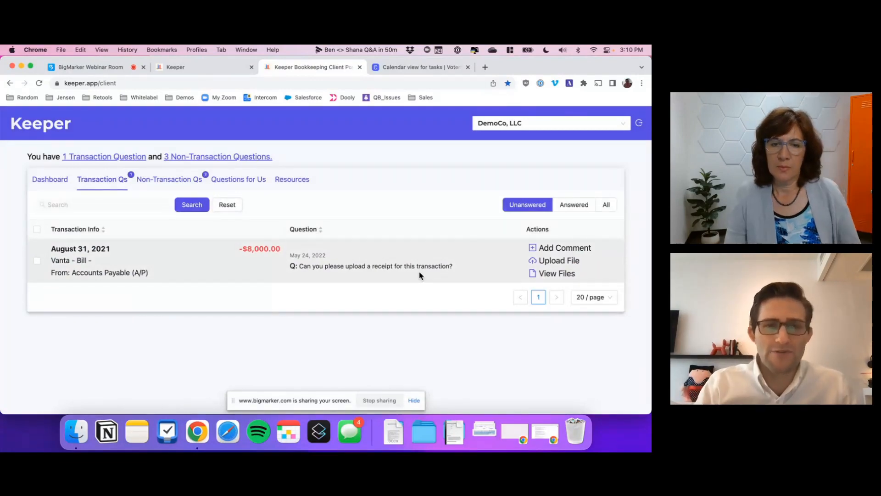
Under Questions for Us, view the new question form with its attachment option enabled, and close it without adding a question.
click(238, 179)
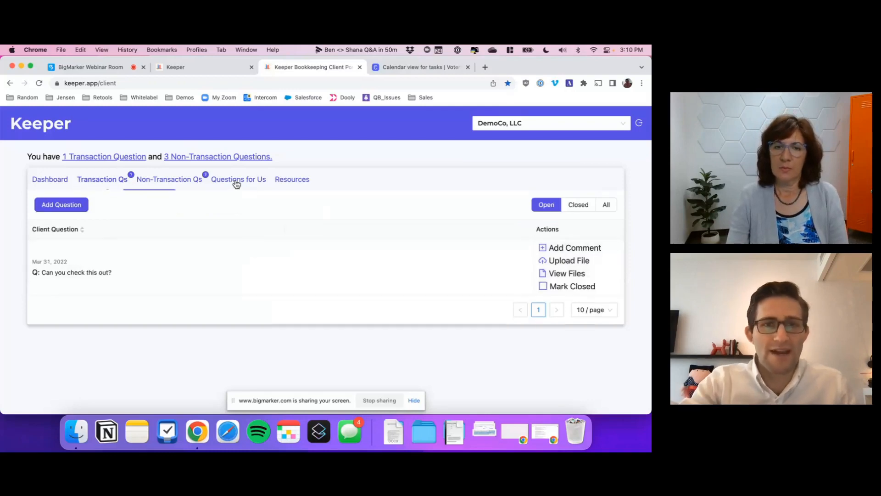
click(52, 205)
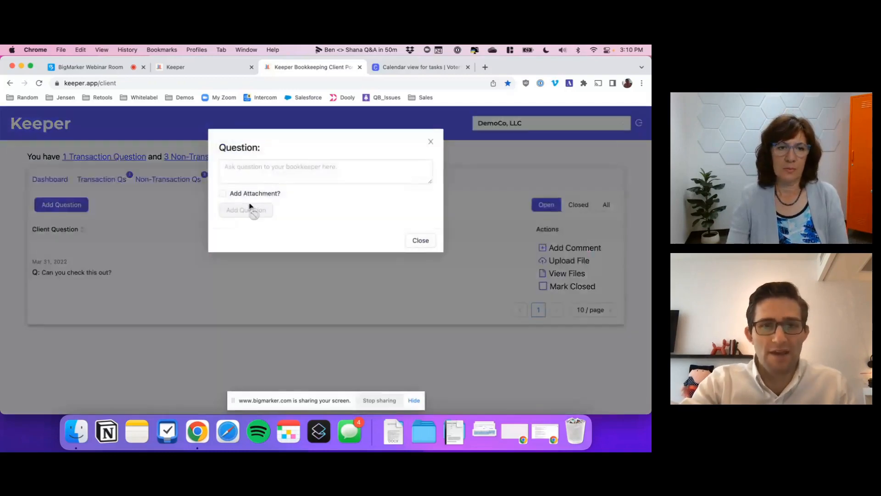
click(223, 193)
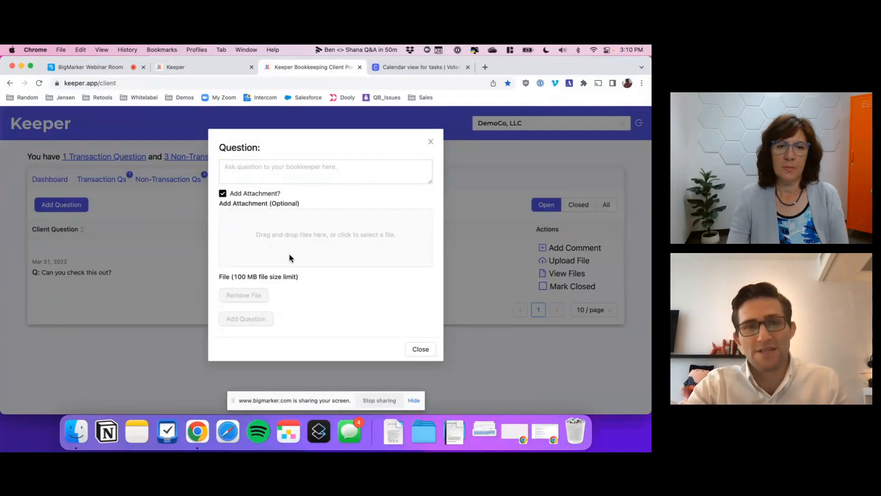
click(139, 211)
Switch to Keeper's feature requests, sort the posts by Top and open the Receipt Capture / Storage request.
click(387, 69)
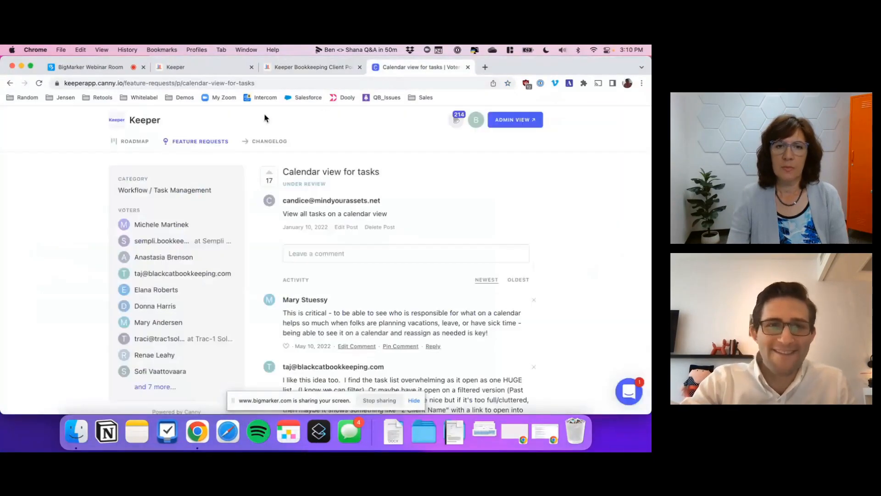
click(175, 142)
click(313, 178)
click(300, 222)
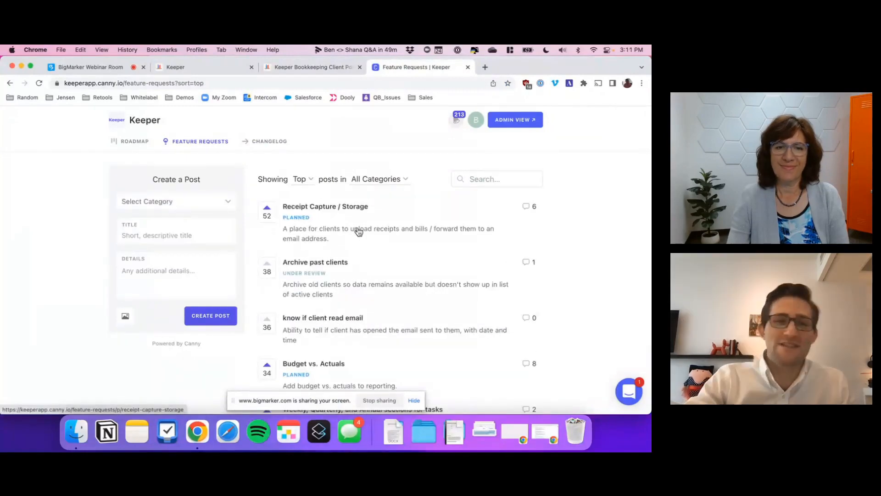
click(358, 231)
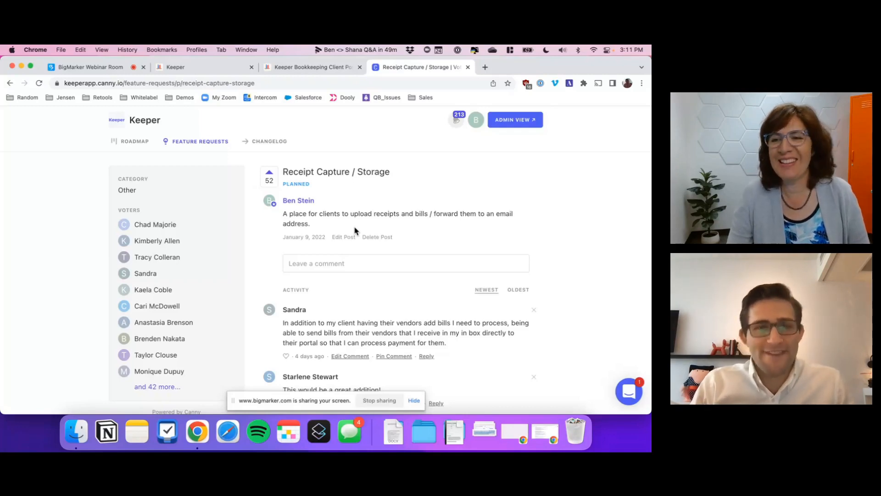
Return to DemoCo, LLC's March 2022 close and collapse the Expenses & Bills Without Attachments report.
click(170, 67)
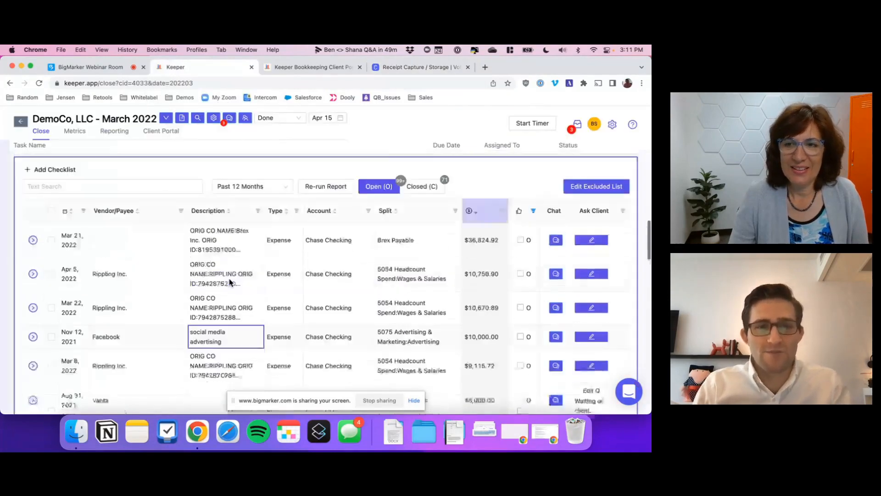
scroll(193, 294, up, 5)
click(191, 291)
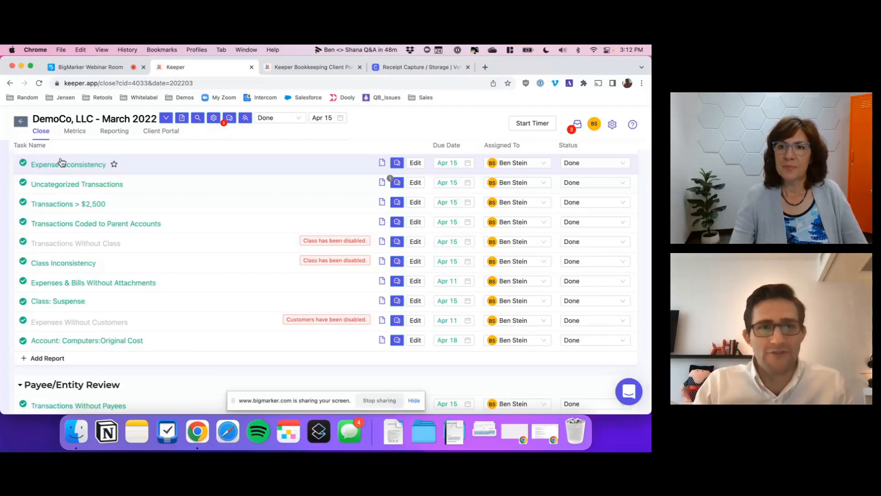
Go back to the client list, open Test Non-QBO Client's close and hide the screen-sharing notice.
click(19, 121)
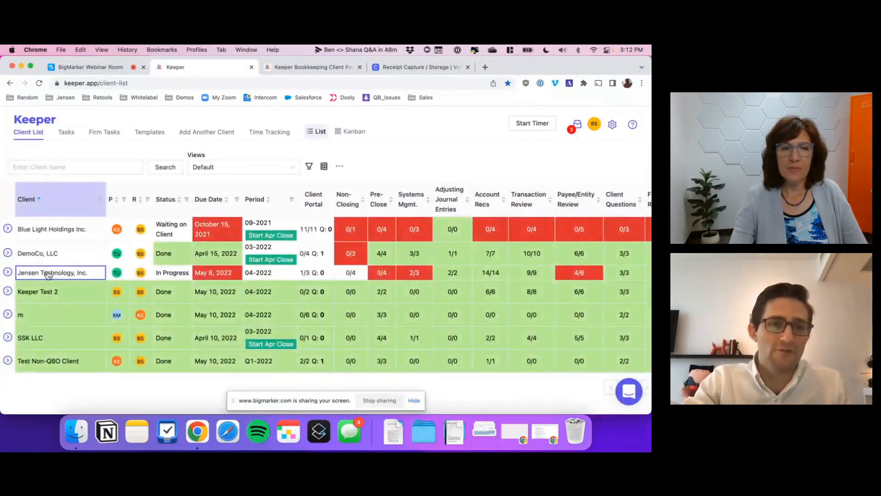
click(47, 362)
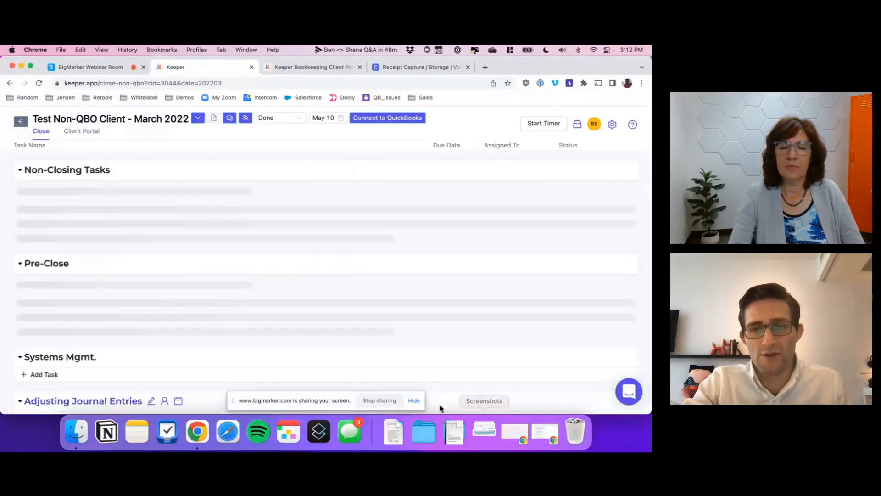
click(414, 401)
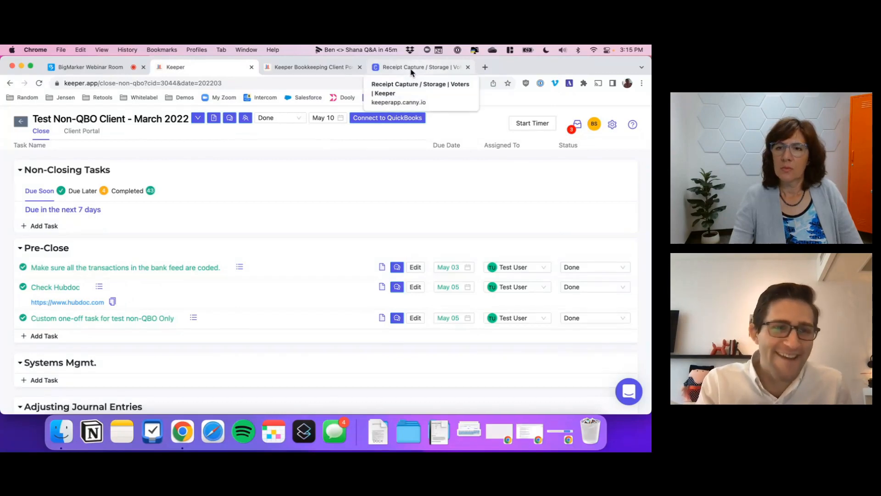
Expand Non-Transaction Questions under Client Questions and open the client's recurring questions.
scroll(317, 226, down, 10)
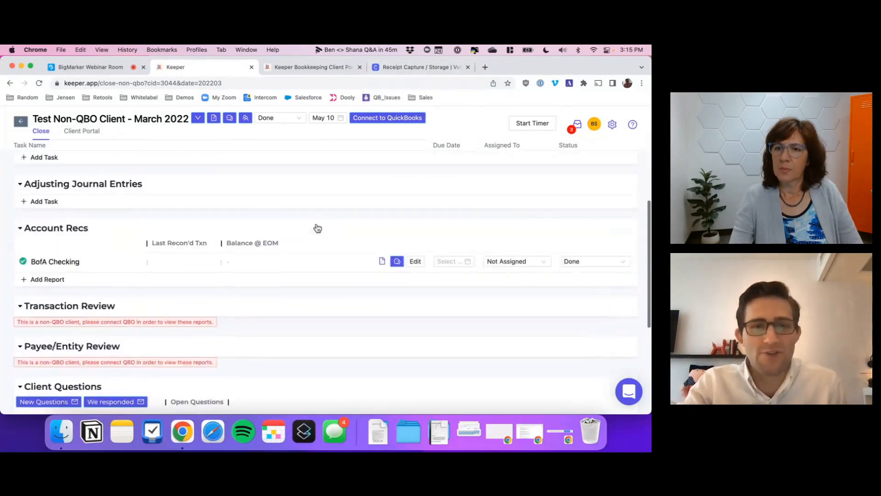
click(228, 331)
scroll(488, 290, down, 4)
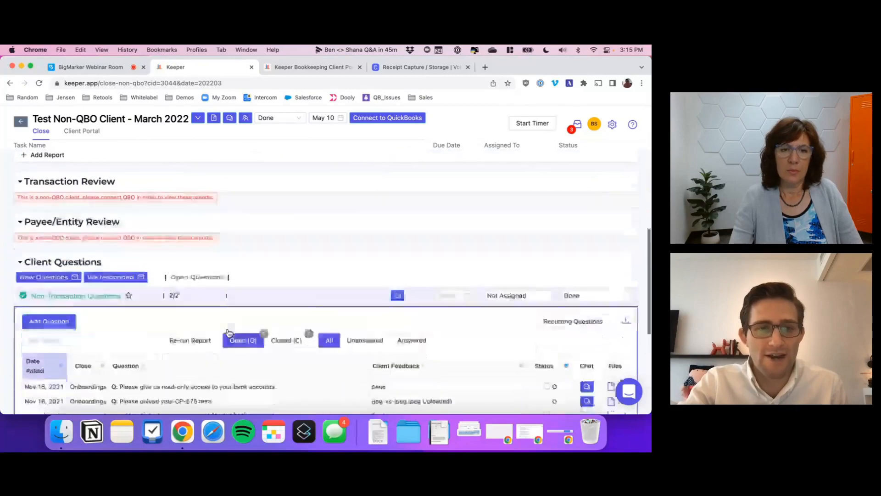
click(555, 274)
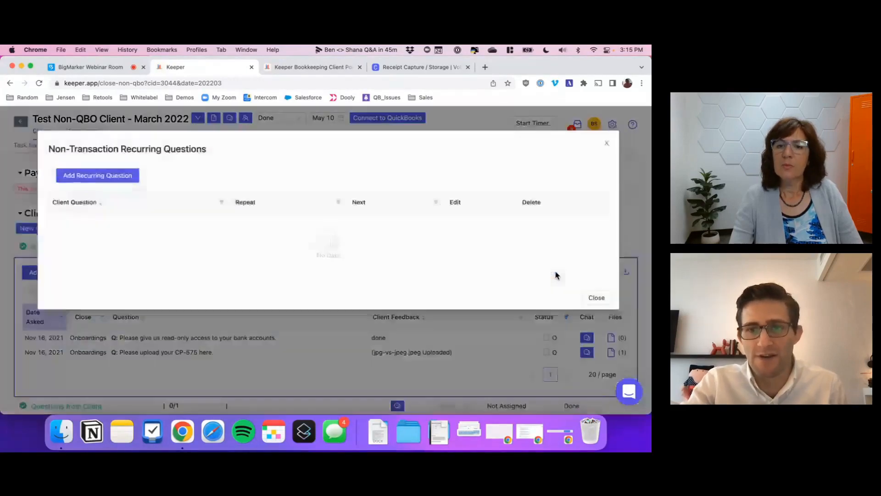
Show the Monthly scheduling options for a new recurring question, and close the forms without scheduling it.
click(73, 175)
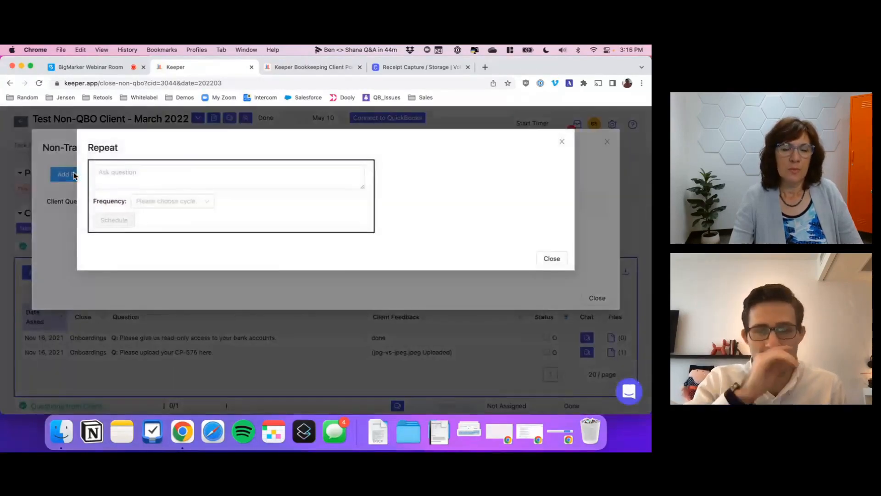
click(138, 201)
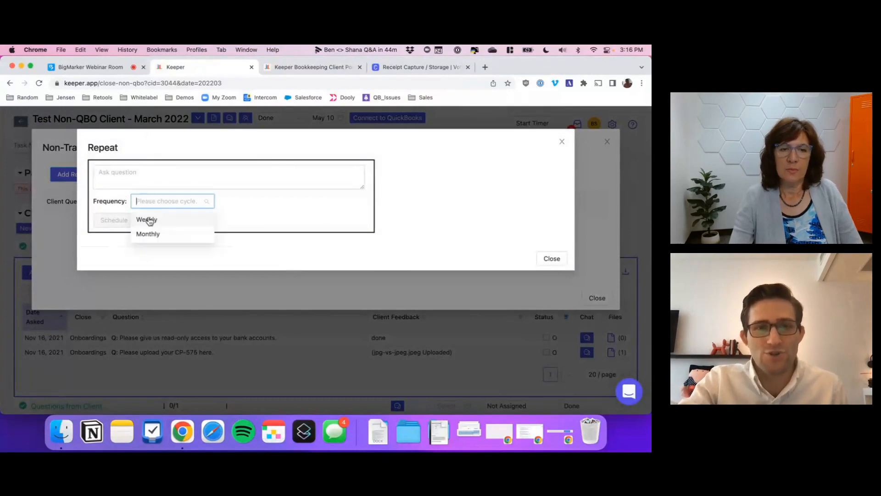
click(148, 234)
click(208, 171)
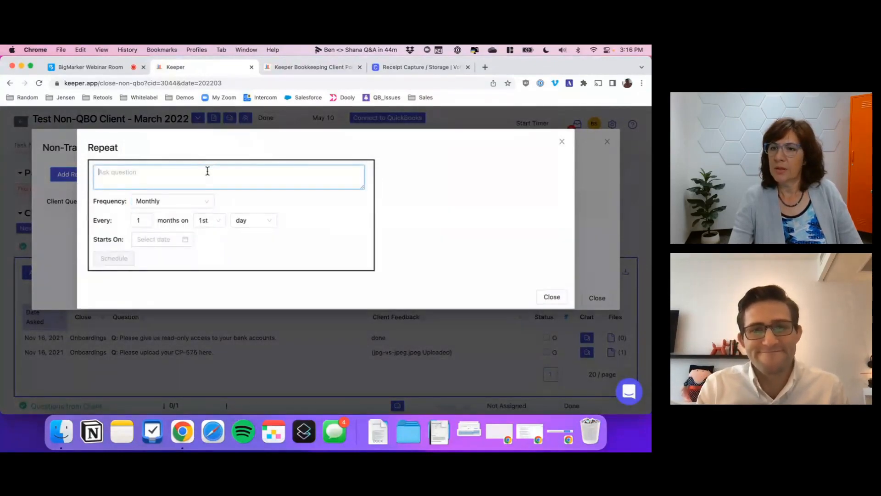
click(623, 229)
click(634, 276)
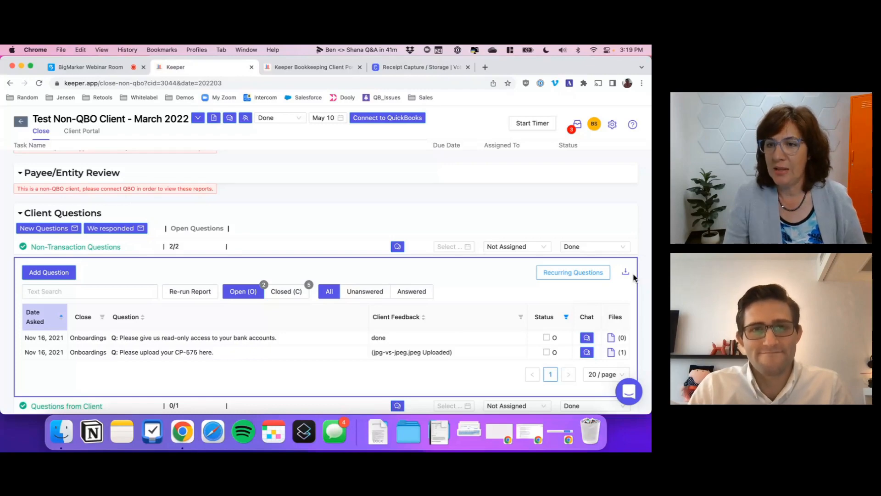
Return to the client list and open DemoCo, LLC's March 2022 close, choosing to keep working on this close.
click(20, 121)
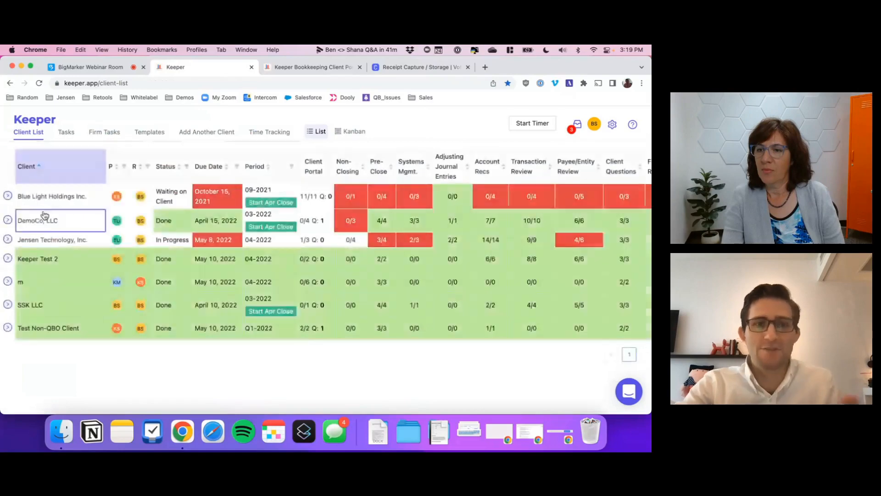
click(39, 221)
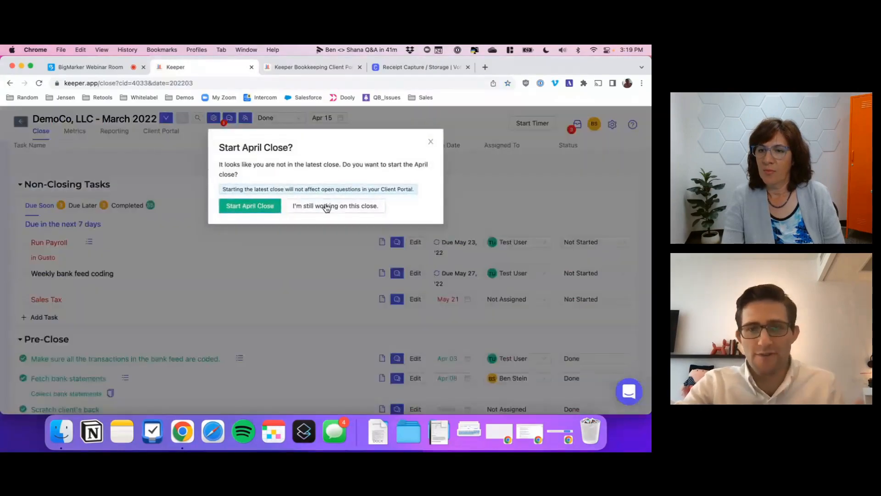
click(324, 206)
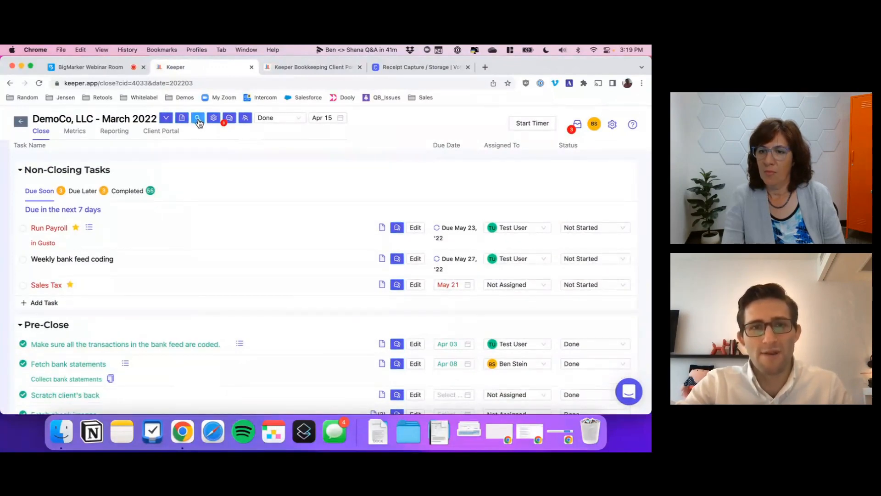
Search DemoCo, LLC's transactions for the amount 79.99.
click(197, 120)
click(158, 148)
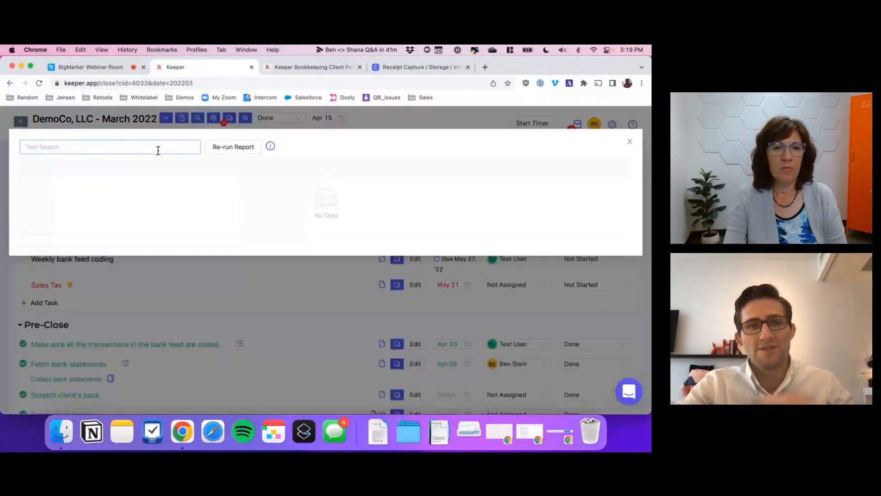
text(79.99)
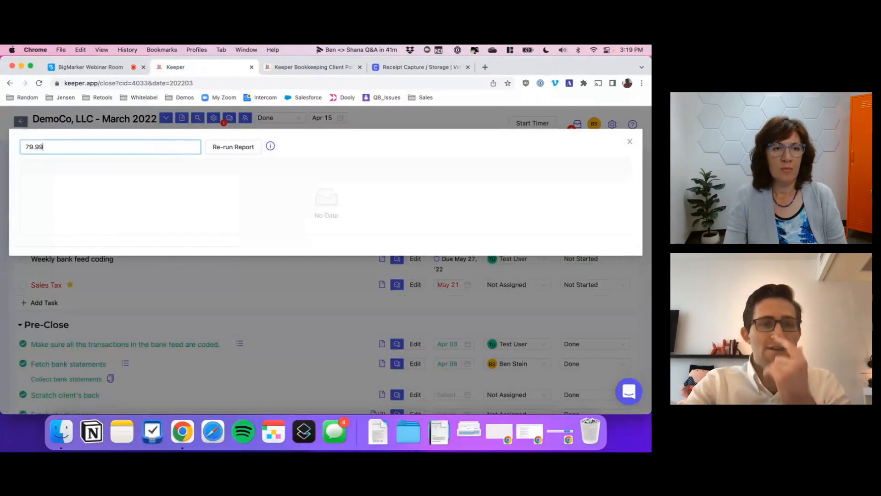
key(Return)
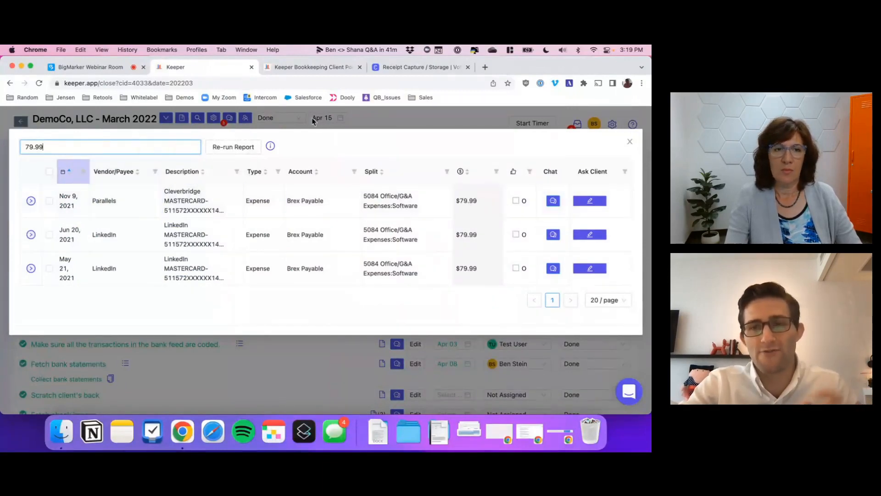
Ask the client about the November 9, 2021 Parallels expense using the Info? template question and add it to the Client Portal.
click(590, 200)
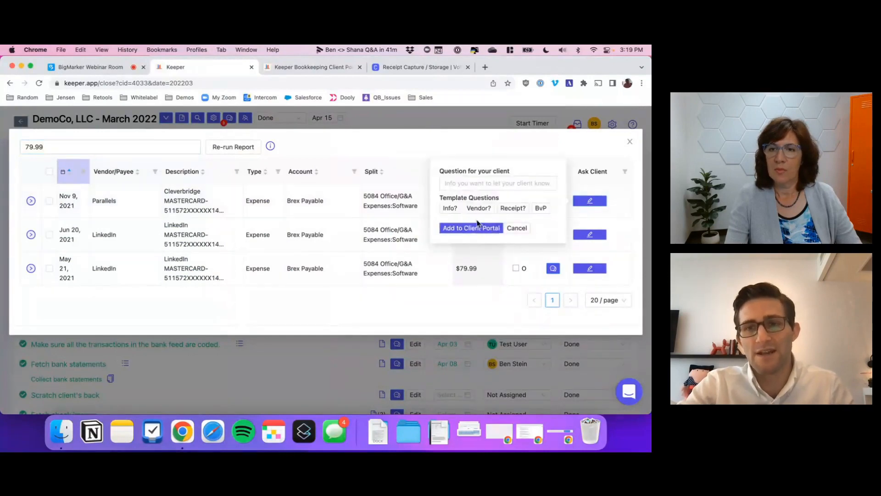
click(450, 209)
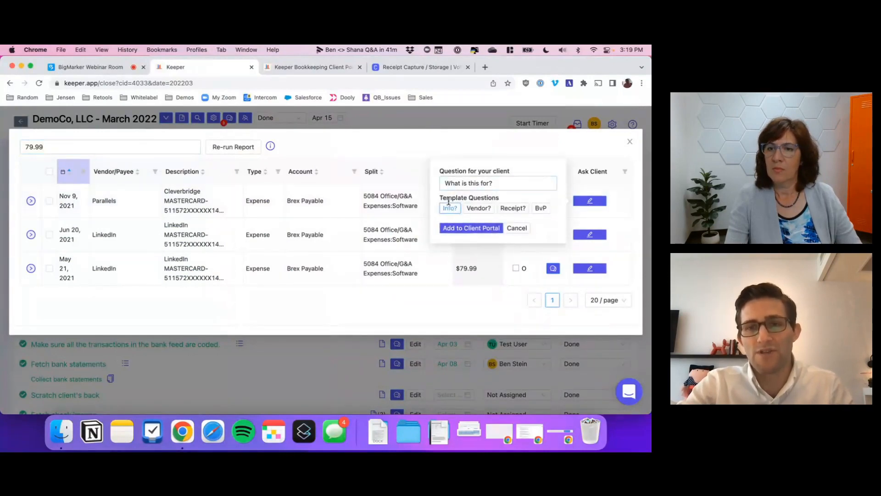
click(473, 230)
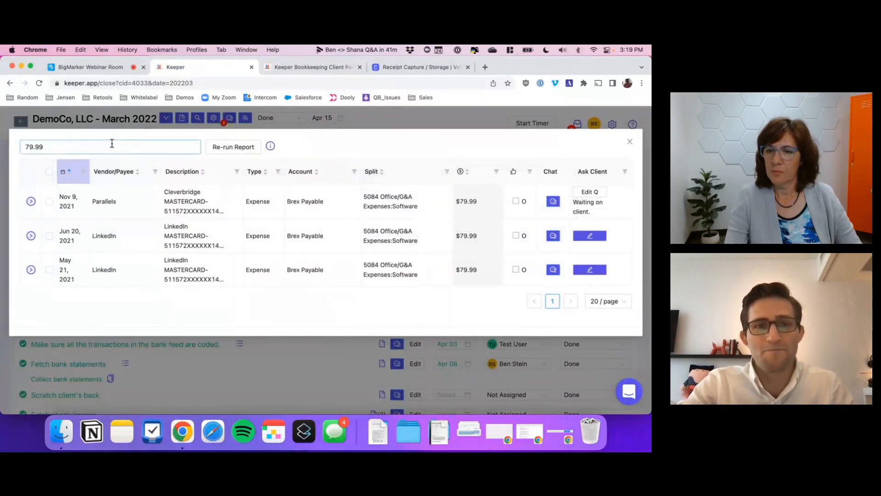
Search DemoCo, LLC's transactions for "facebook" and browse the matching transactions.
double_click(53, 146)
text(facebook)
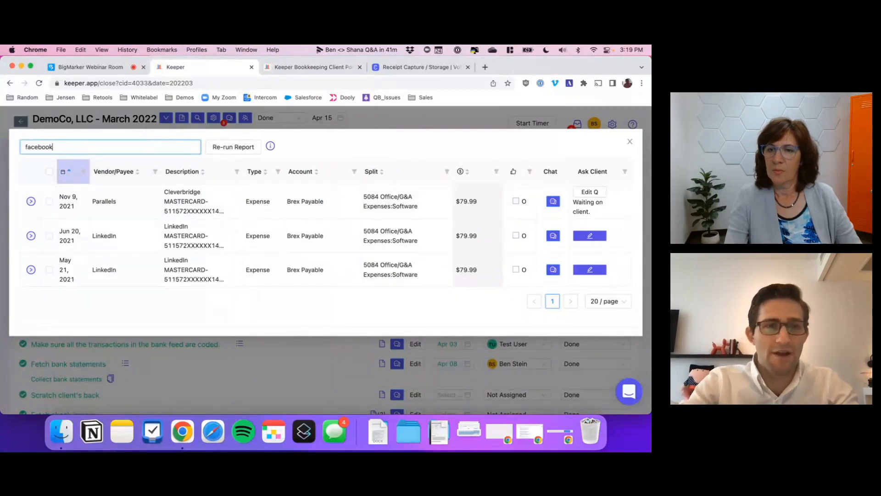
key(Return)
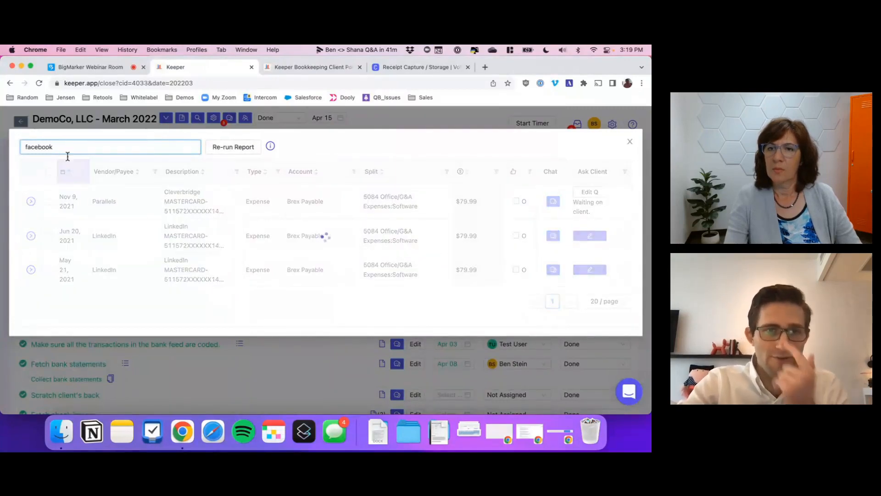
scroll(207, 225, down, 2)
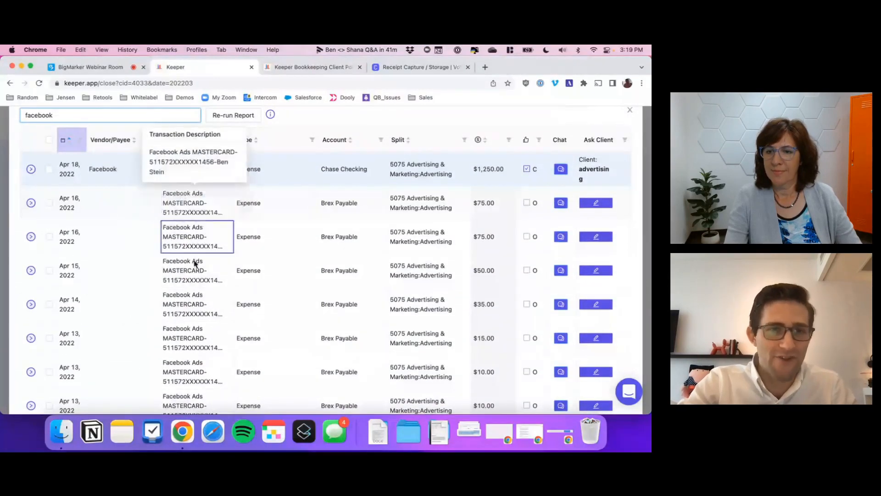
Set the payee of the ten Facebook Ads expenses dated April 12 to 16, 2022 to the vendor Facebook, deselect them and close the search.
scroll(202, 210, down, 5)
scroll(202, 210, down, 3)
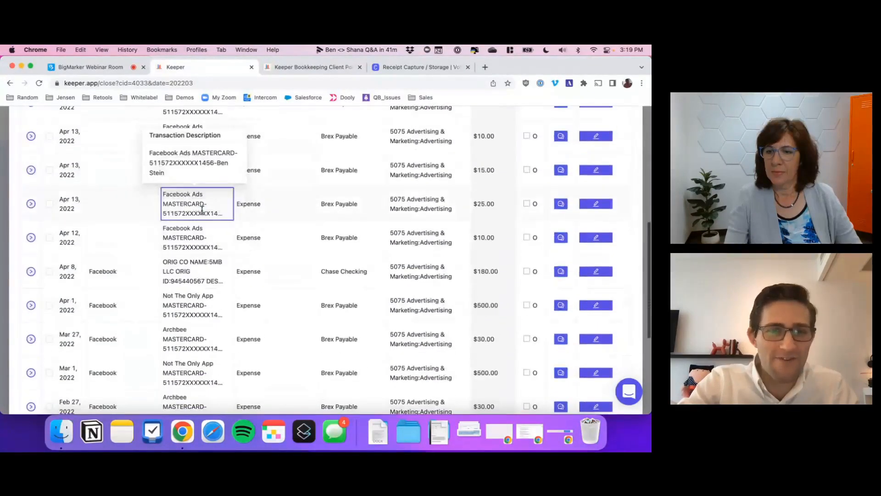
scroll(202, 209, up, 2)
click(49, 299)
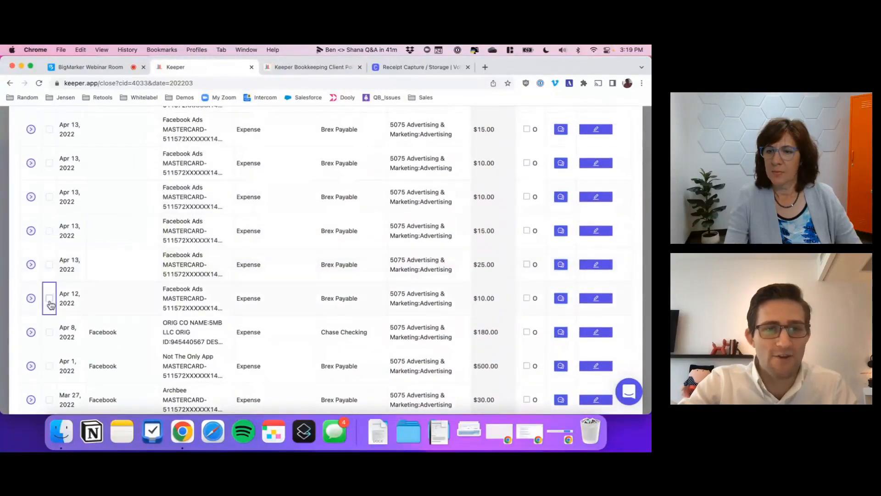
click(48, 264)
scroll(49, 273, up, 1)
click(49, 275)
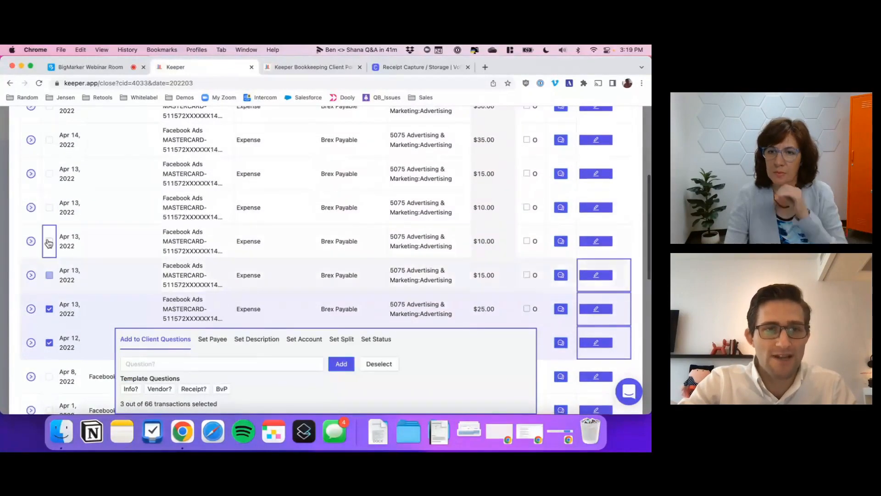
click(49, 242)
scroll(49, 248, up, 2)
click(49, 292)
click(50, 258)
scroll(50, 260, up, 1)
click(49, 280)
click(49, 246)
click(49, 212)
click(49, 177)
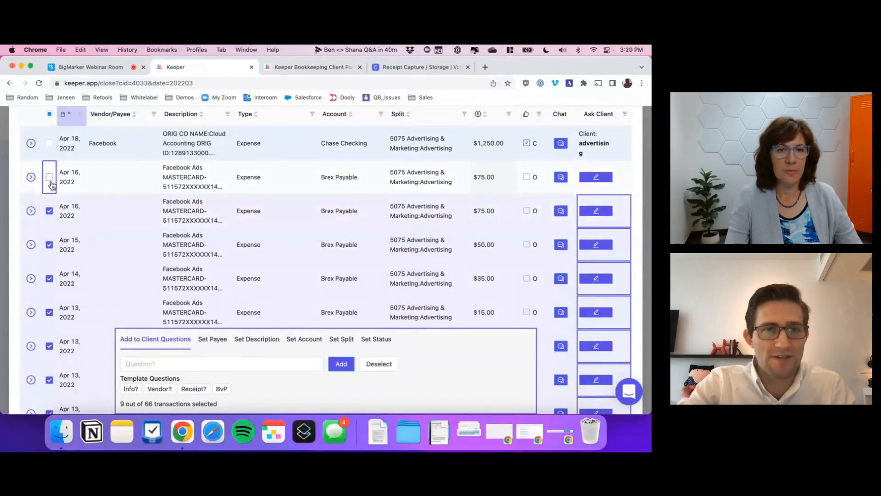
click(213, 342)
click(203, 383)
text(facebook)
key(Return)
click(342, 387)
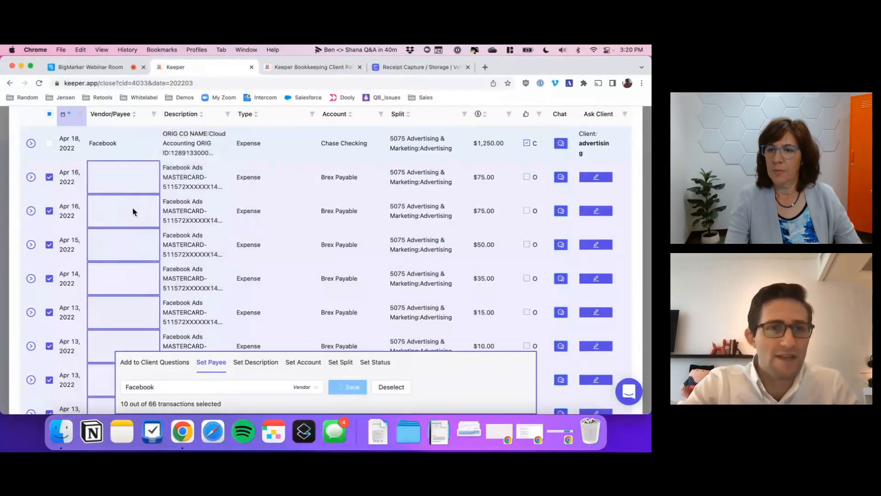
click(388, 387)
scroll(256, 151, up, 1)
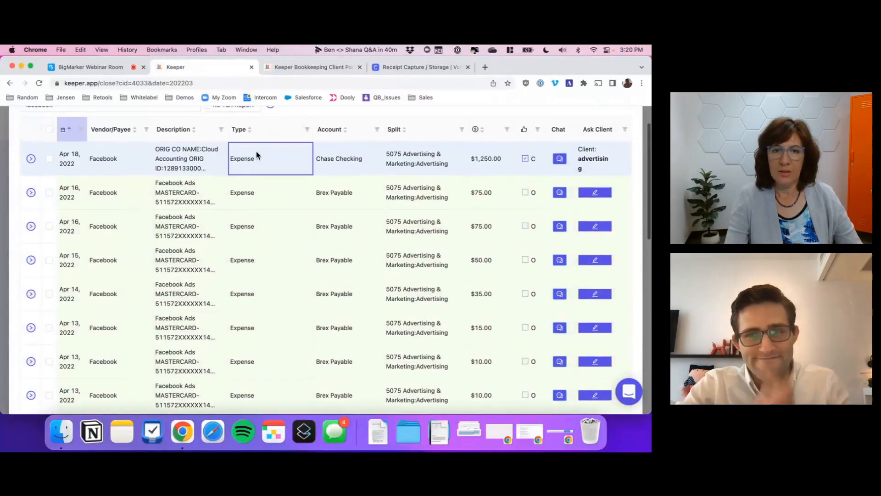
scroll(256, 155, up, 2)
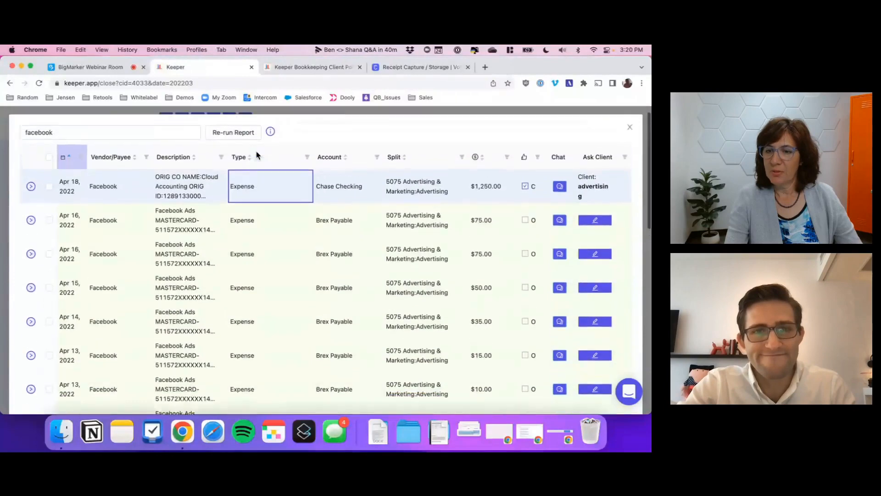
scroll(257, 154, up, 1)
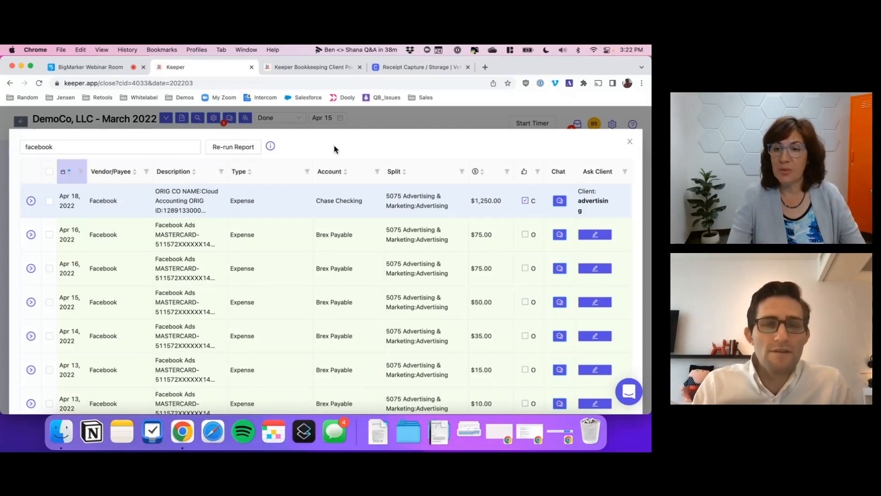
click(374, 127)
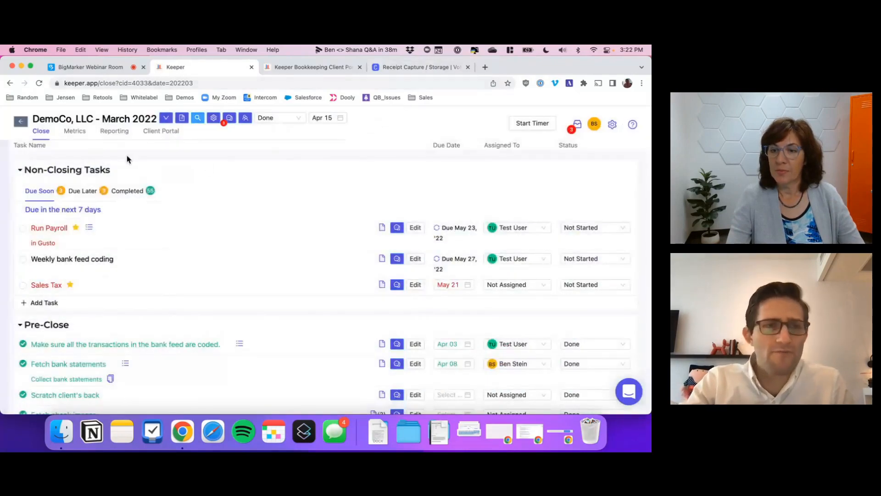
Examine the notes area in DemoCo, LLC's client info, including its blank lines, and close the client info.
click(178, 122)
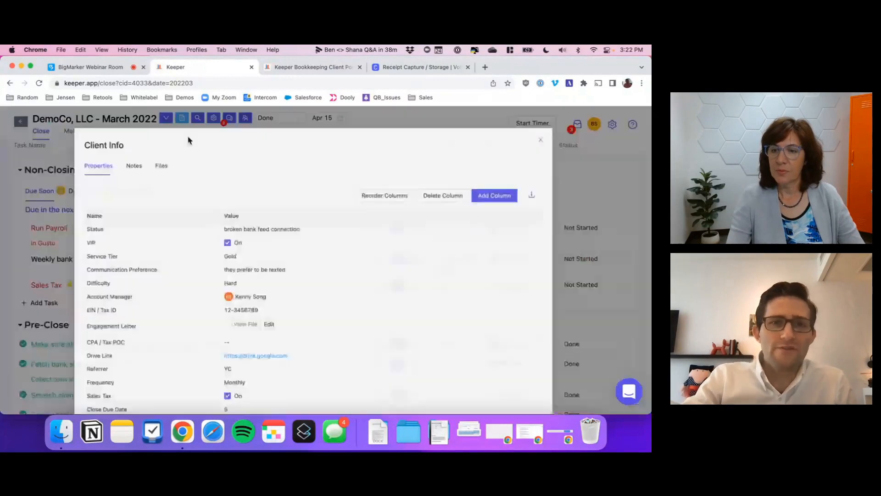
click(129, 170)
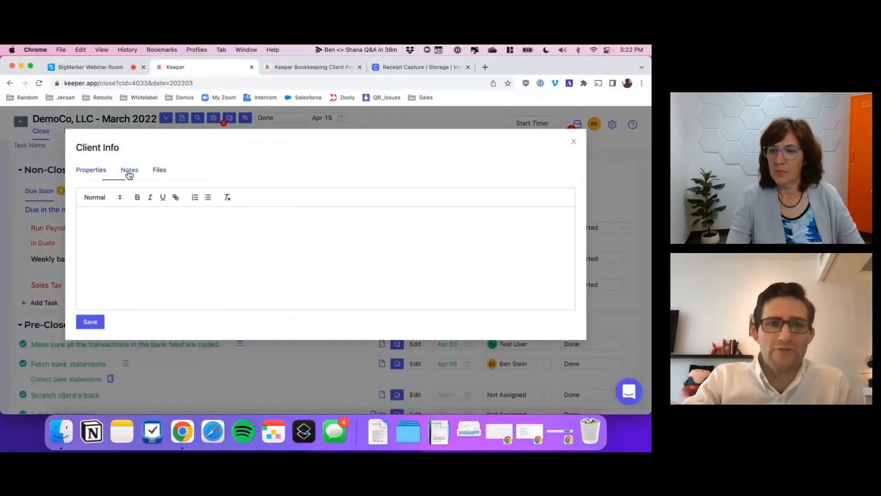
click(90, 223)
drag(89, 232, 94, 290)
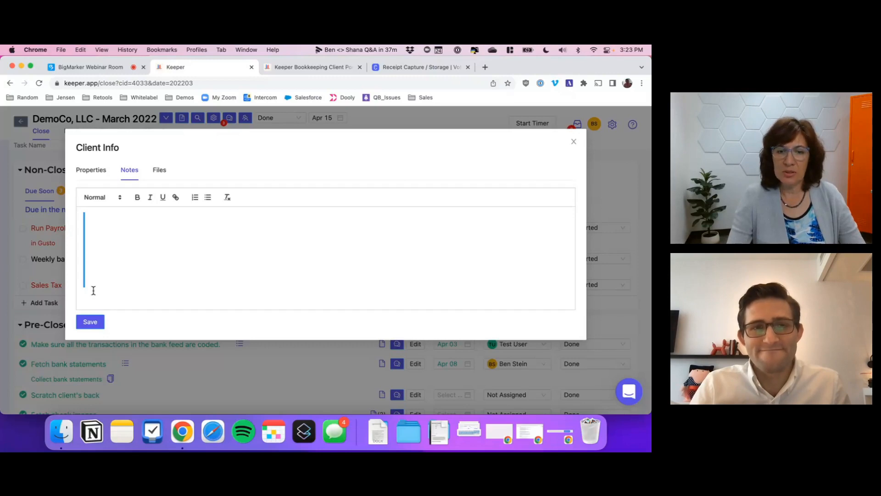
click(19, 157)
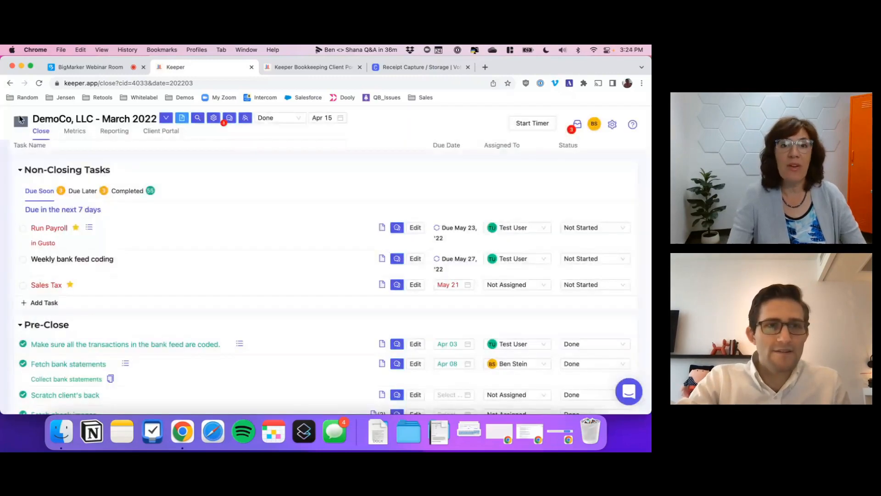
Return to the client list and review the template questions, opening the wording of the Info? question for editing and cancelling.
click(20, 118)
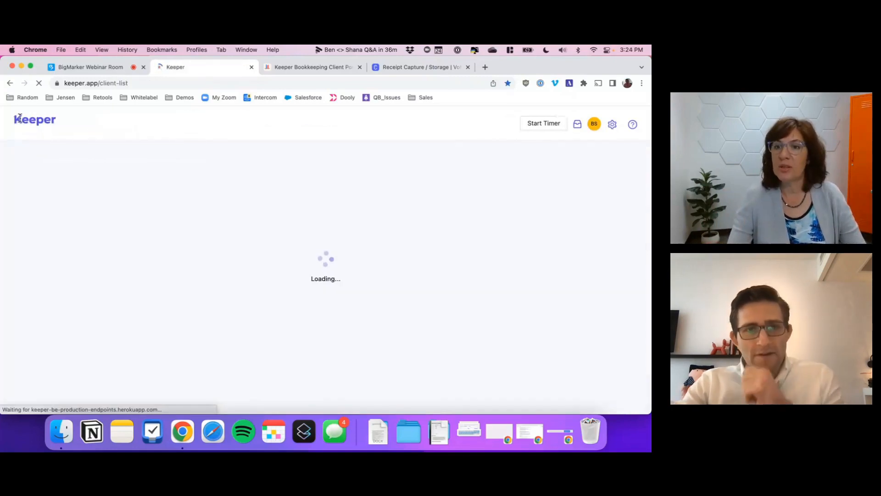
click(154, 132)
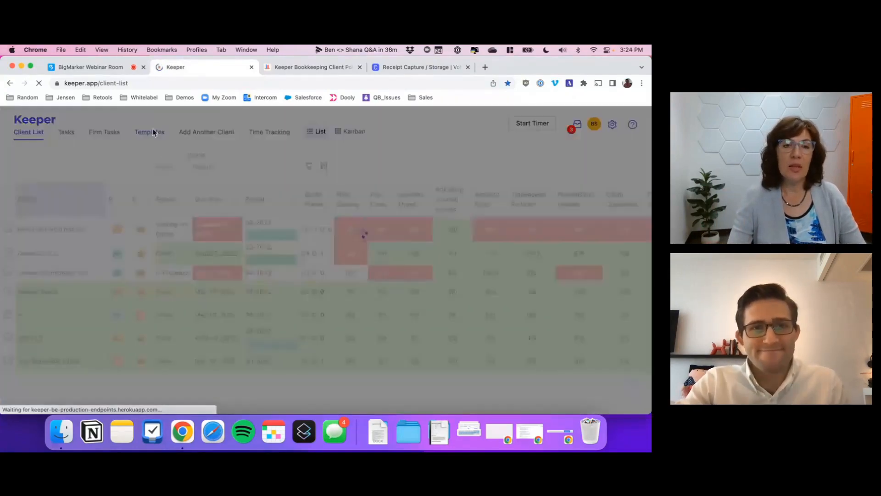
click(187, 171)
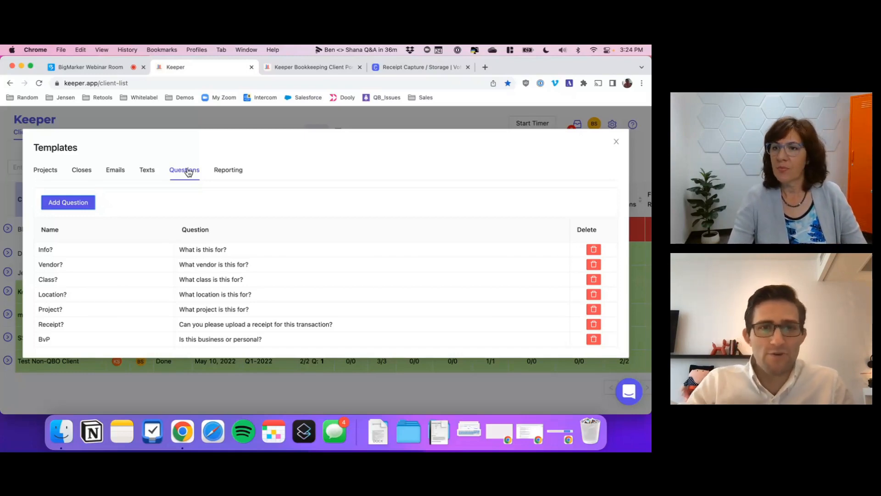
click(197, 121)
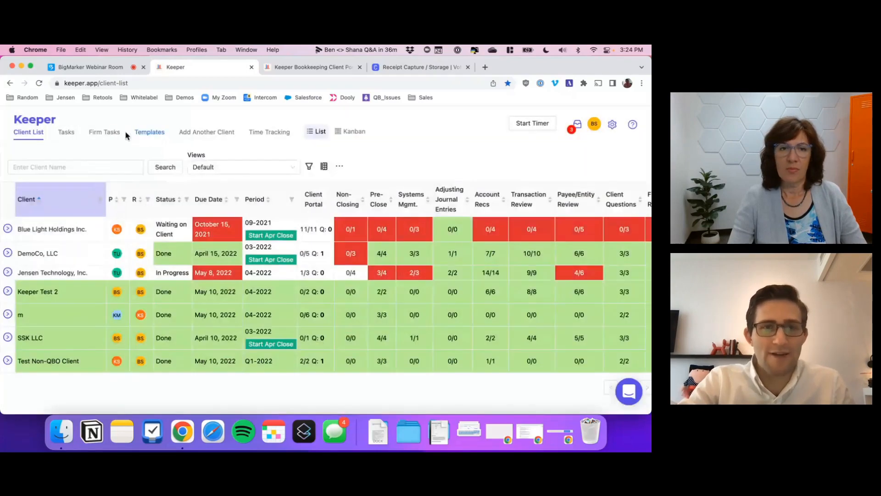
click(148, 134)
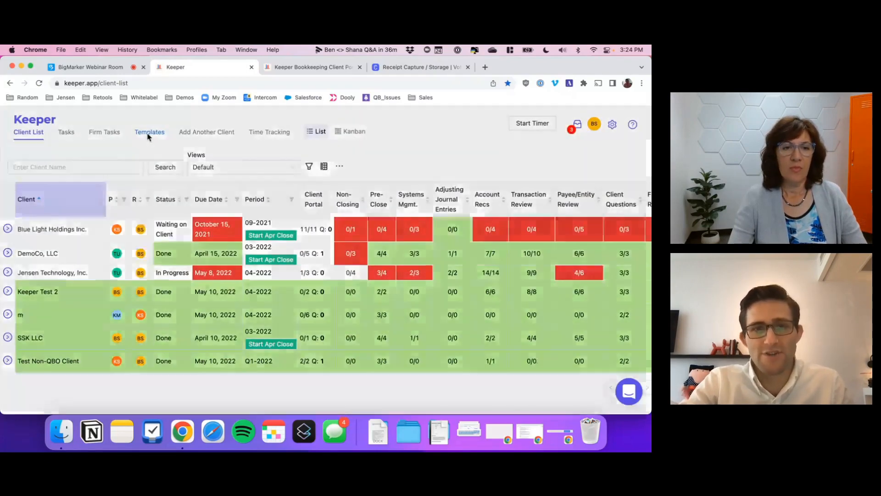
double_click(184, 171)
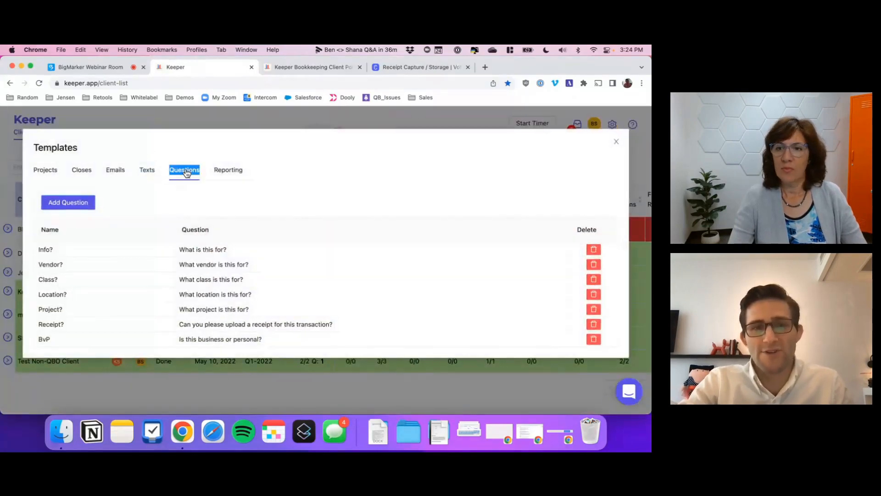
click(179, 195)
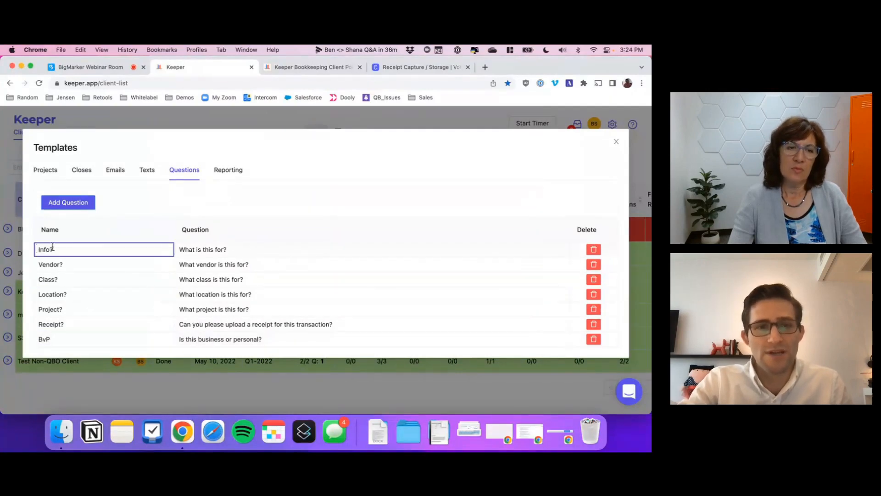
click(235, 251)
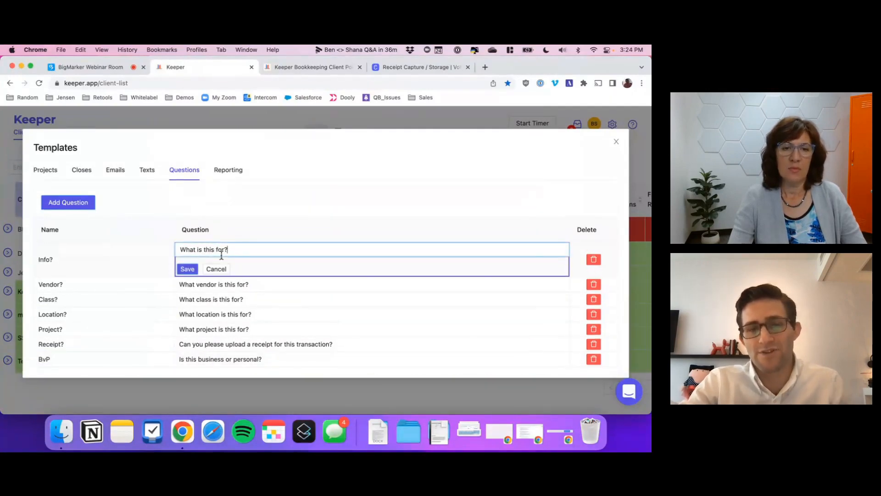
click(216, 269)
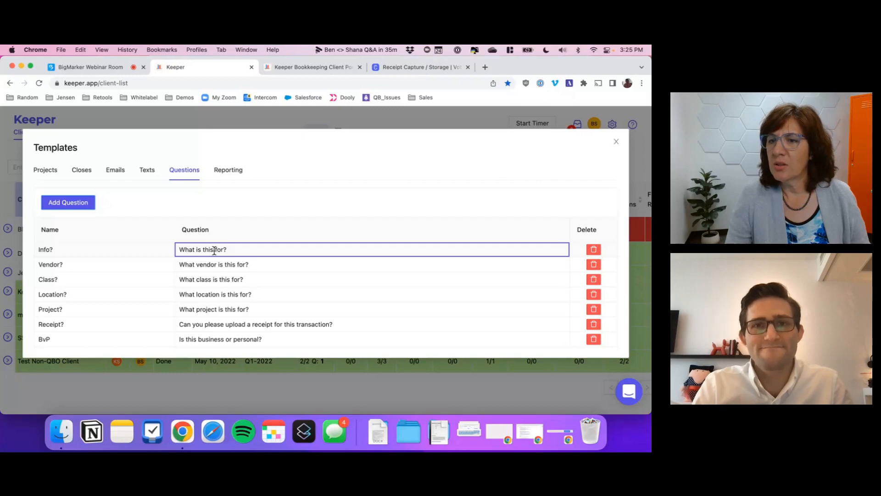
click(270, 203)
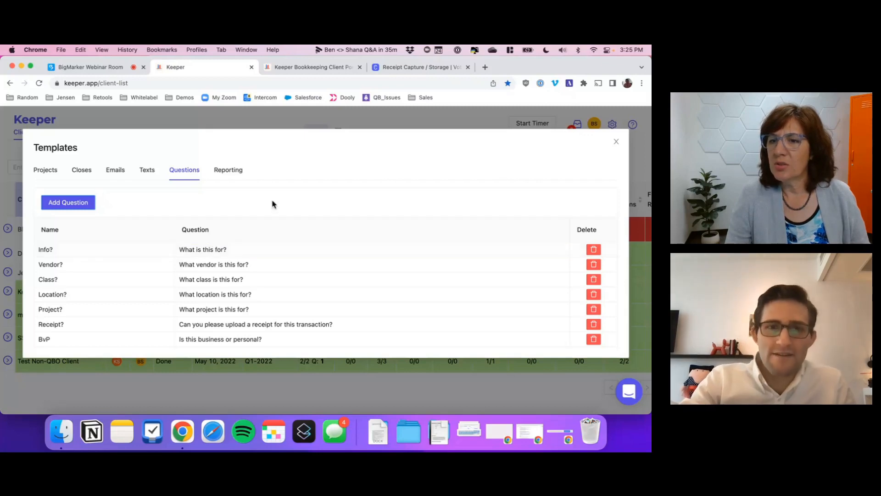
Switch to the Canny feature requests, search for "1099", and open the "1099 email function / vendor requests" post, selecting its title and web address.
click(404, 67)
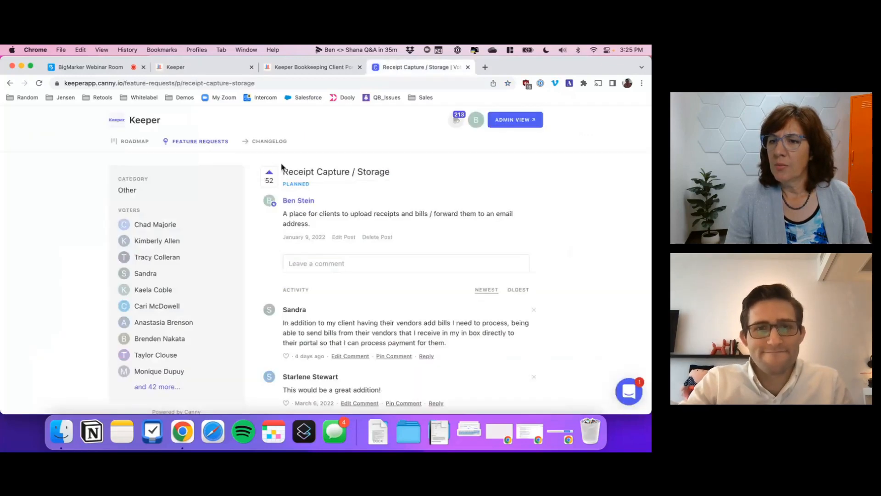
click(174, 141)
click(492, 180)
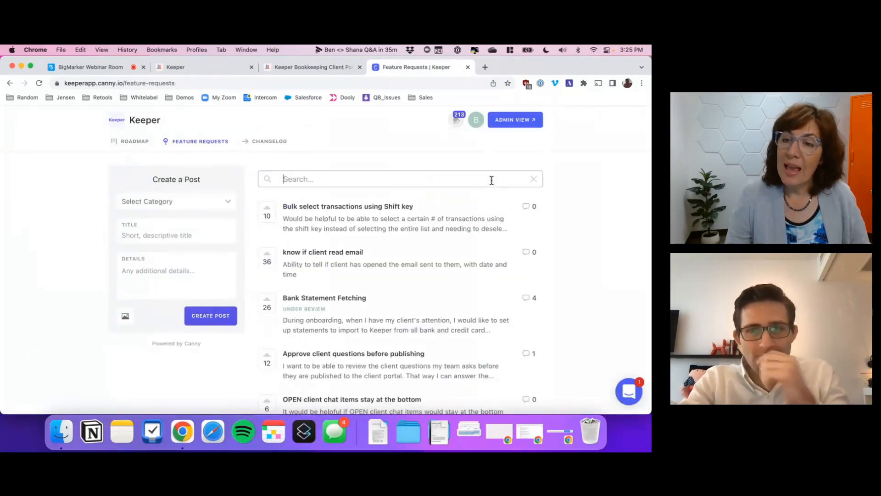
text(1099)
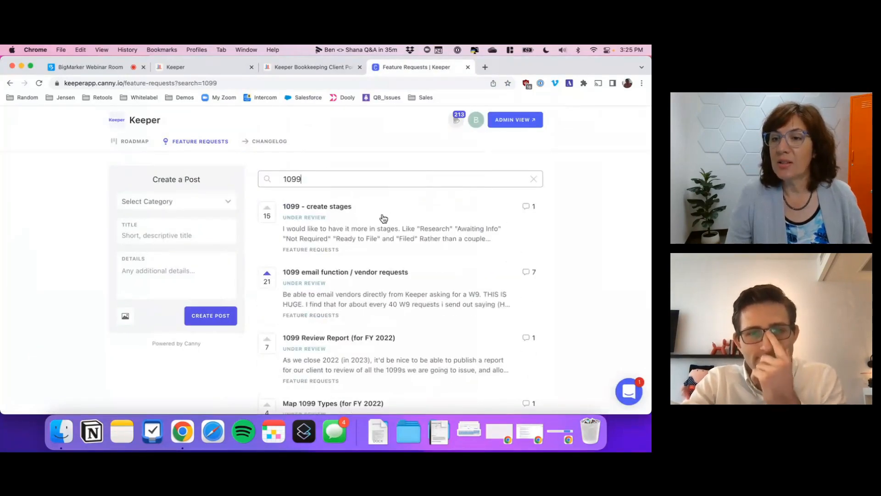
click(349, 299)
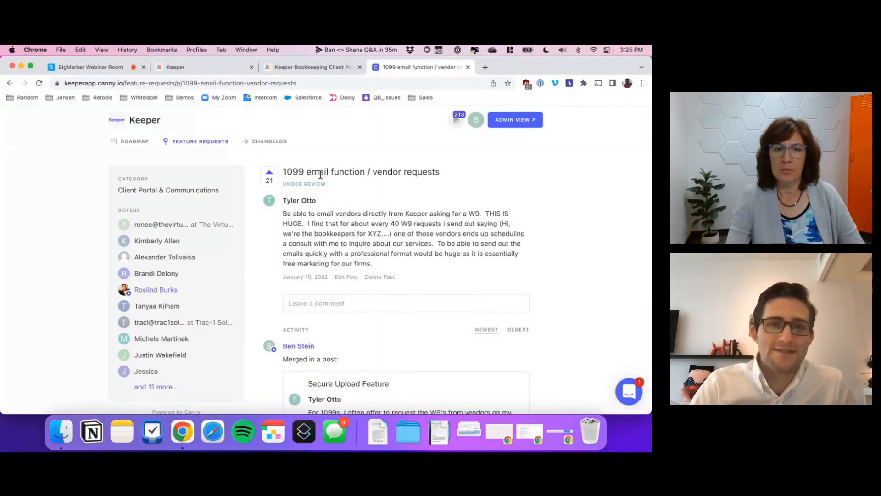
triple_click(321, 174)
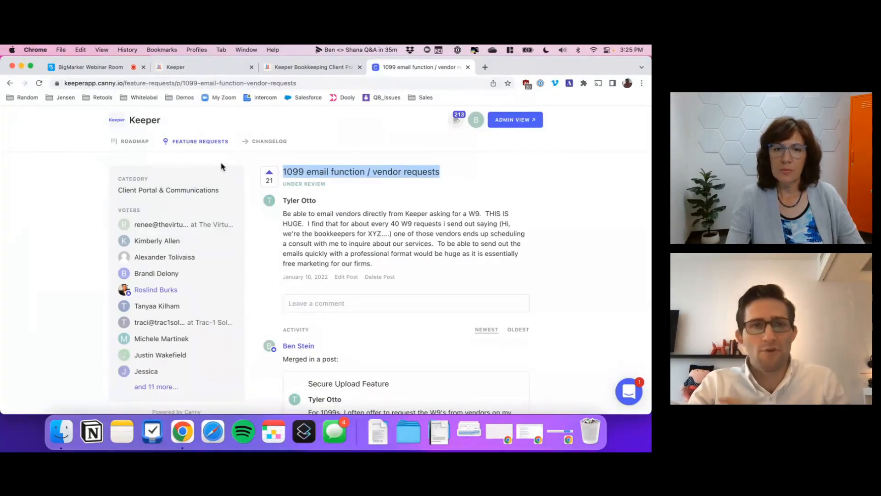
click(90, 82)
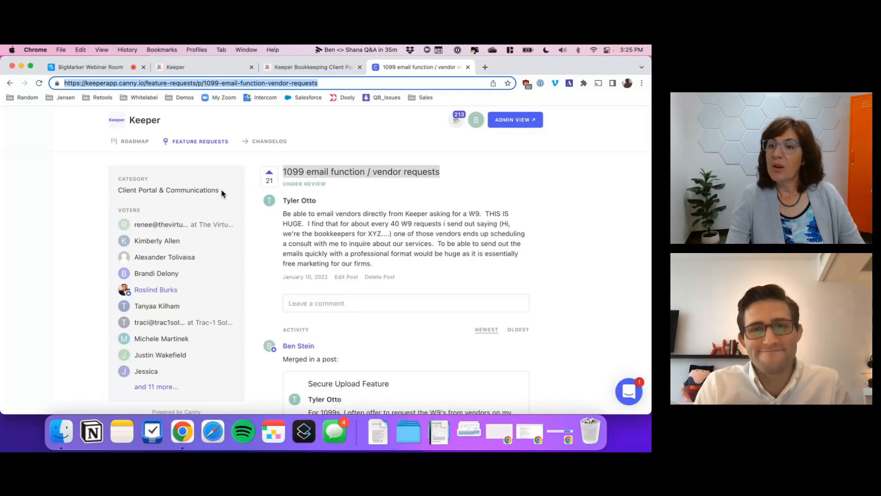
Switch back to Keeper and open the New Client Onboarding template among the project templates.
click(181, 67)
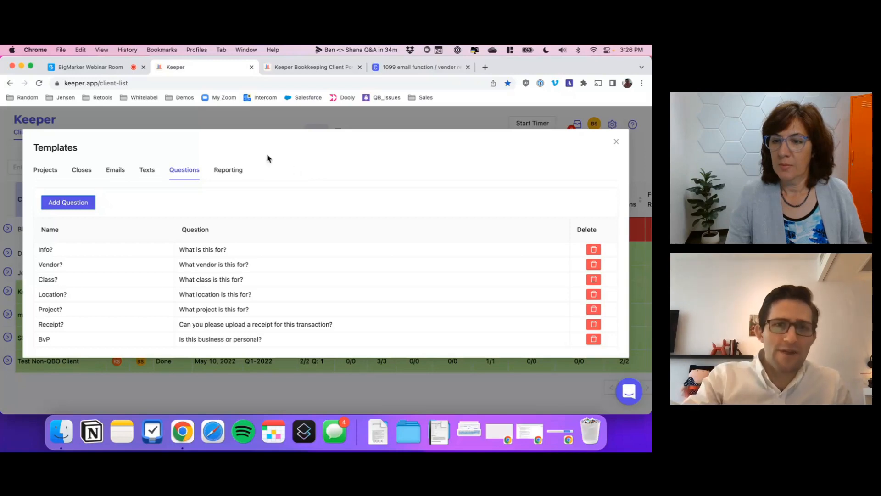
click(219, 111)
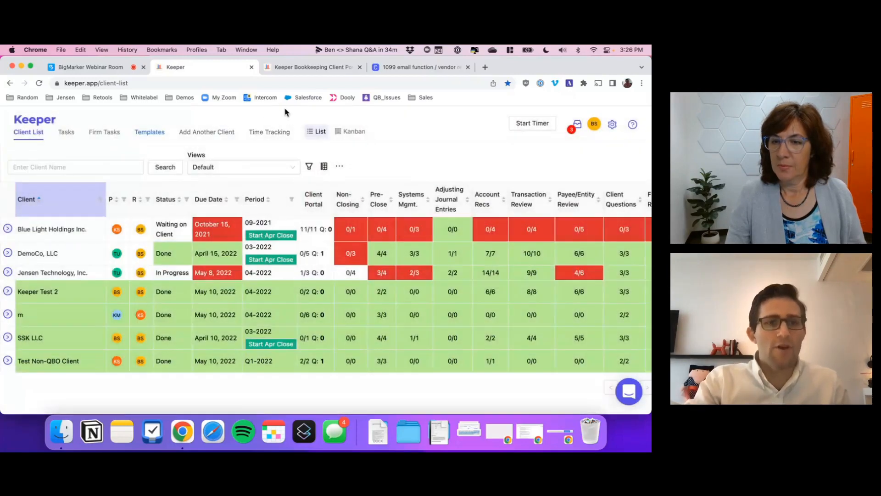
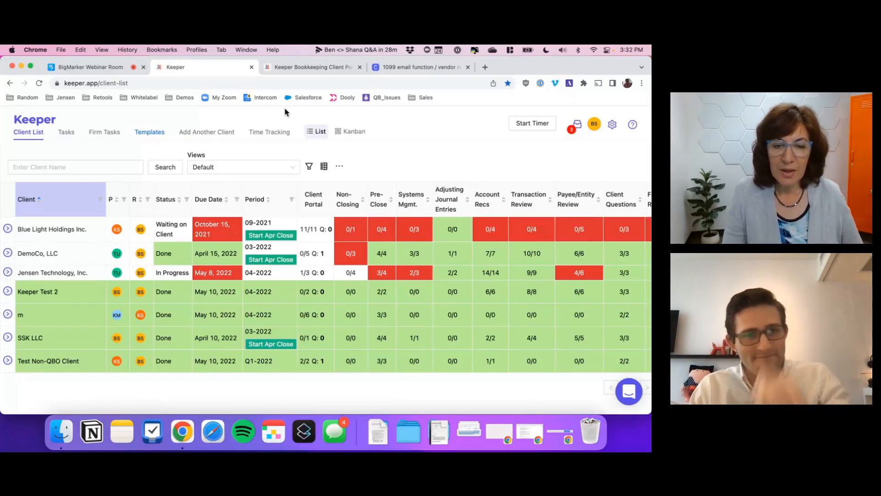
click(147, 133)
click(48, 170)
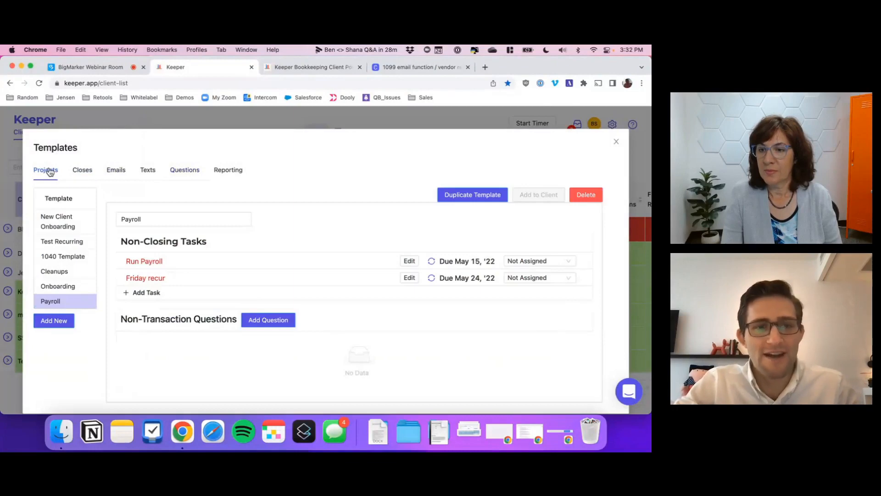
double_click(46, 174)
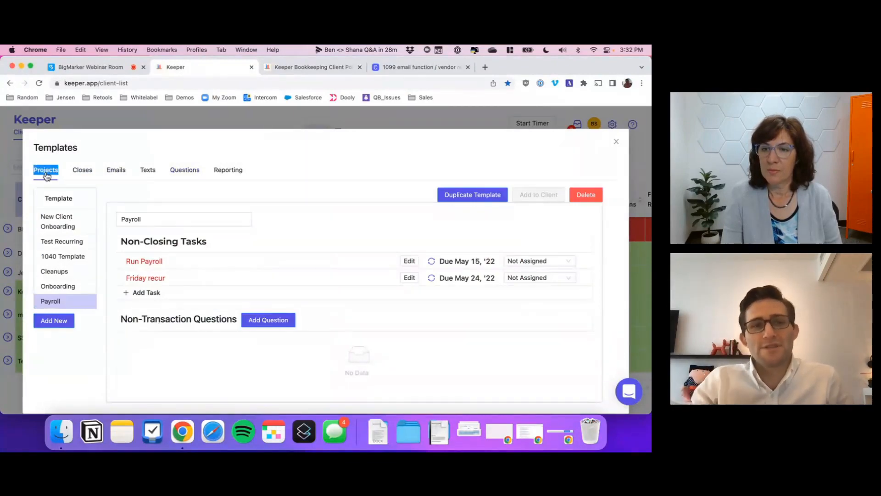
click(59, 229)
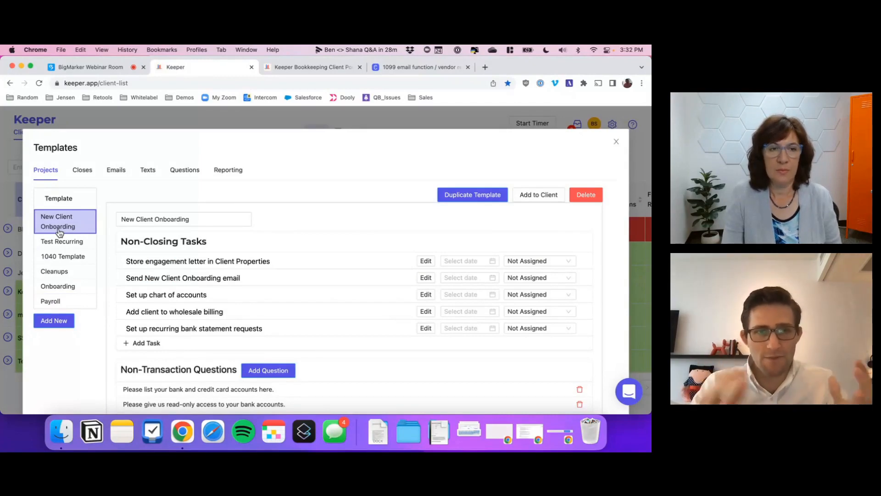
Review the non-closing tasks and non-transaction questions in the New Client Onboarding project template.
scroll(219, 248, down, 3)
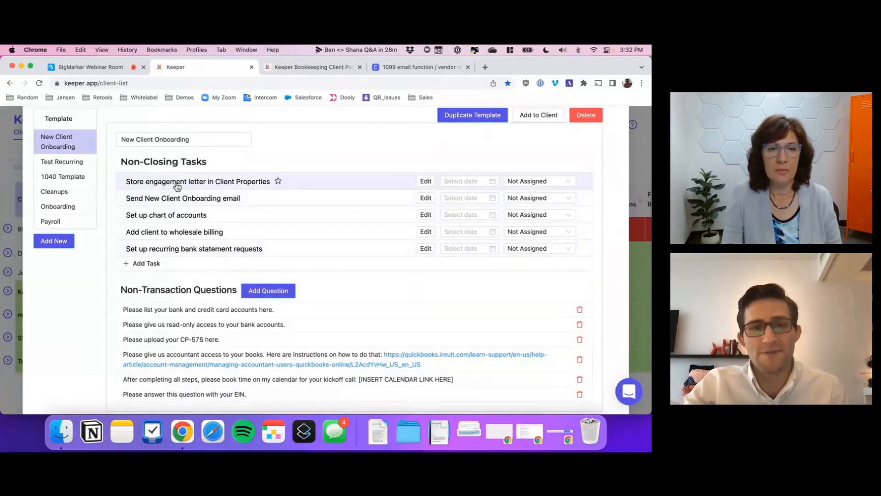
scroll(177, 188, down, 1)
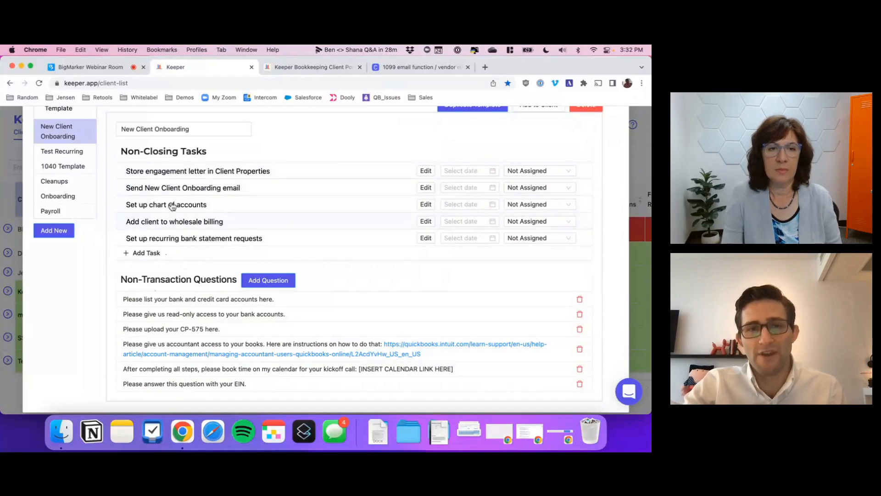
scroll(196, 177, up, 1)
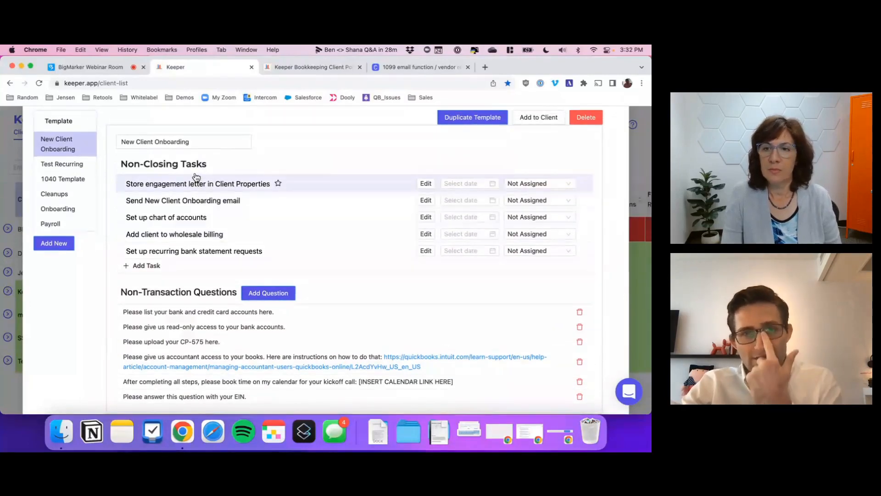
scroll(197, 177, up, 3)
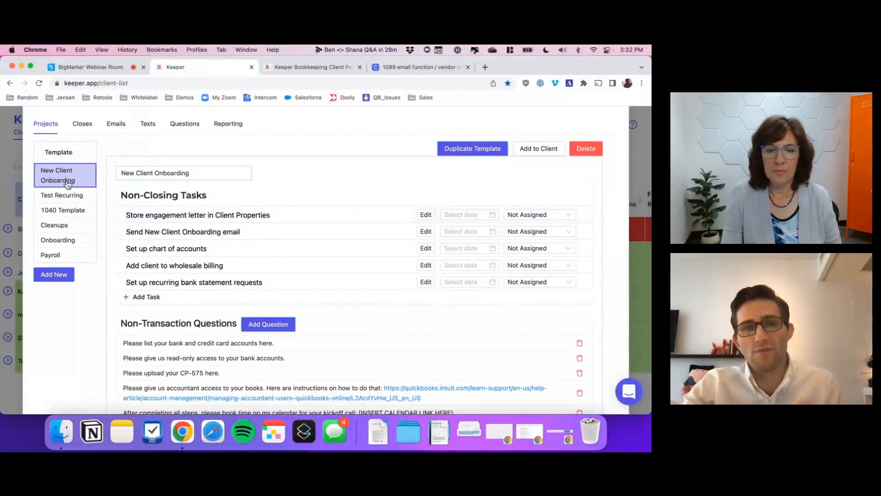
Open the starred New Client Onboarding email template and review its body and preview, glancing at the client portal page and returning.
click(115, 130)
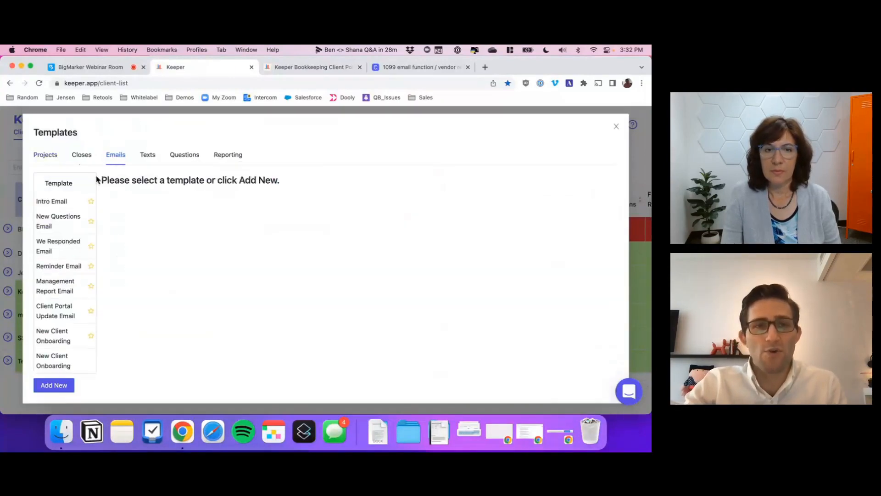
click(60, 337)
scroll(206, 299, down, 3)
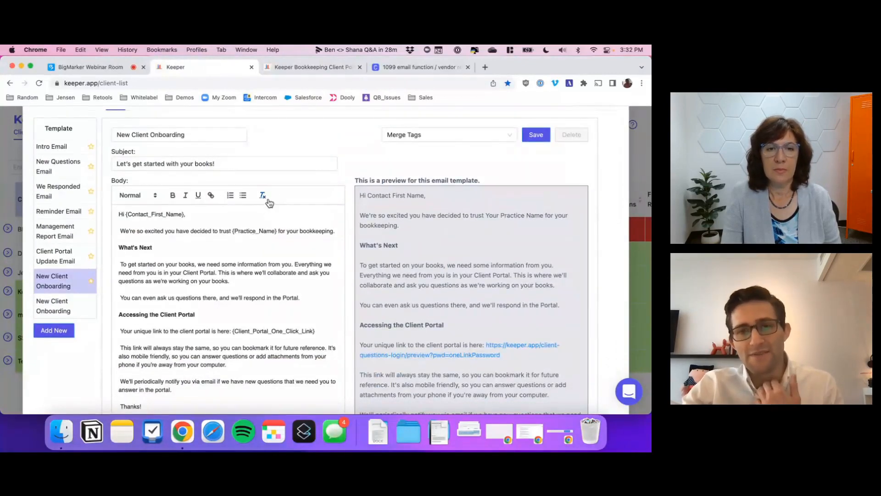
scroll(425, 309, down, 2)
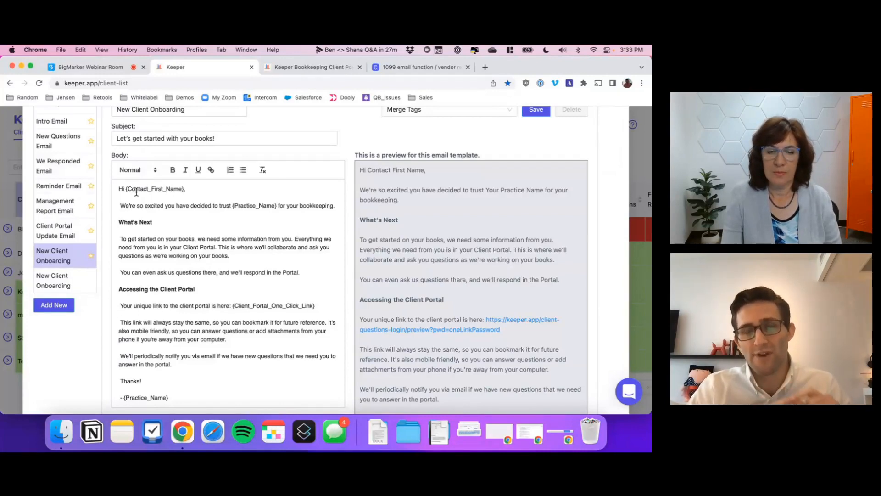
key(ctrl+Tab)
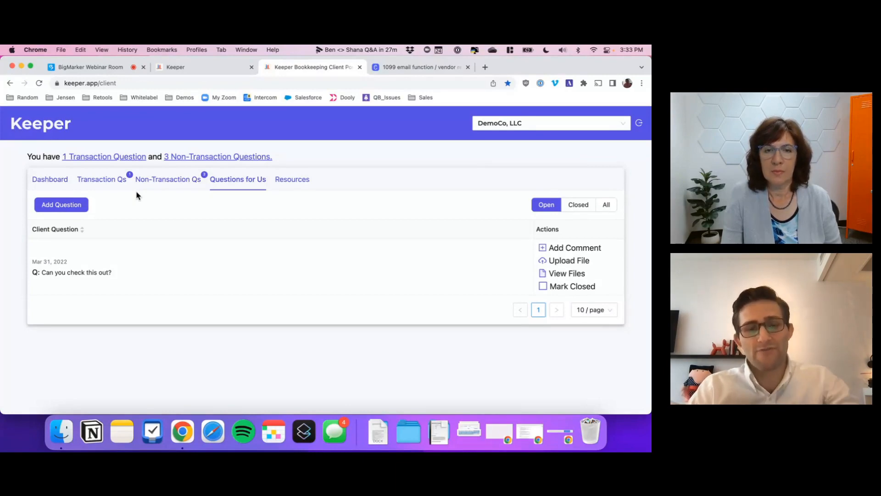
key(ctrl+shift+Tab)
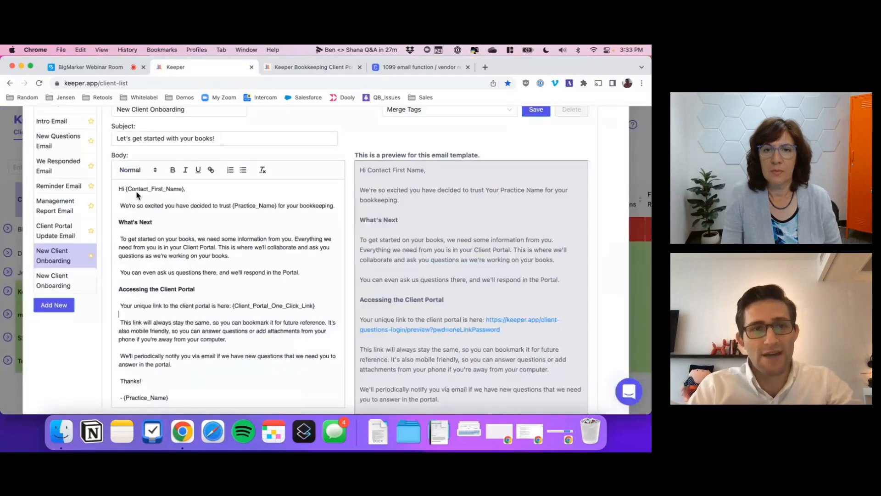
Open DemoCo, LLC's March 2022 close, choosing to keep working on it, and bring up its Client Portal email draft.
click(10, 266)
click(34, 255)
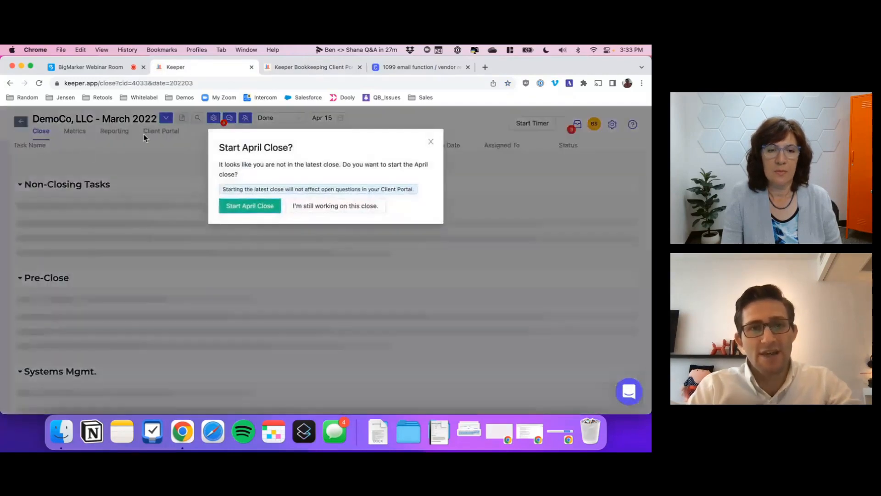
click(294, 203)
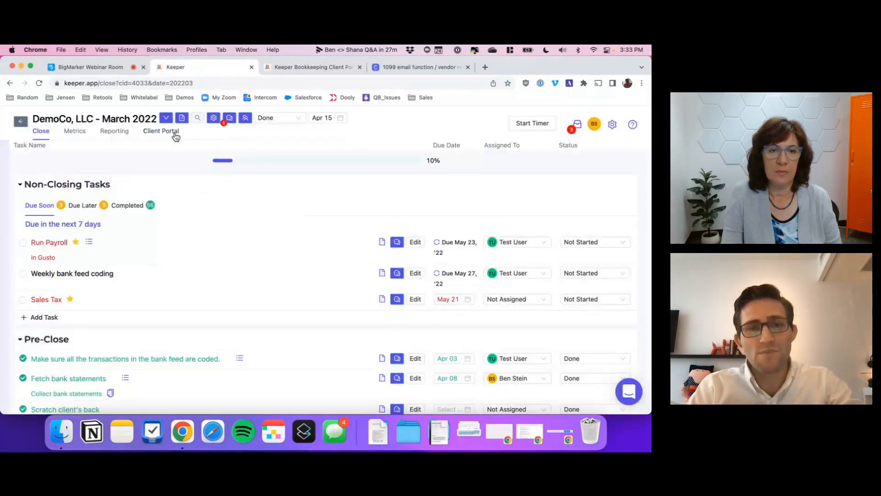
click(171, 134)
click(170, 172)
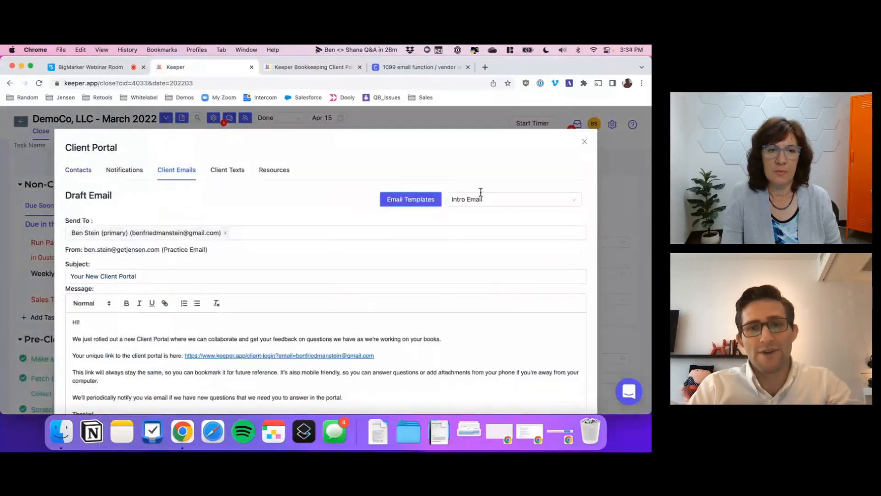
Load the New Client Onboarding template into the draft email, and replace it with the New Questions Email template.
click(494, 202)
click(461, 246)
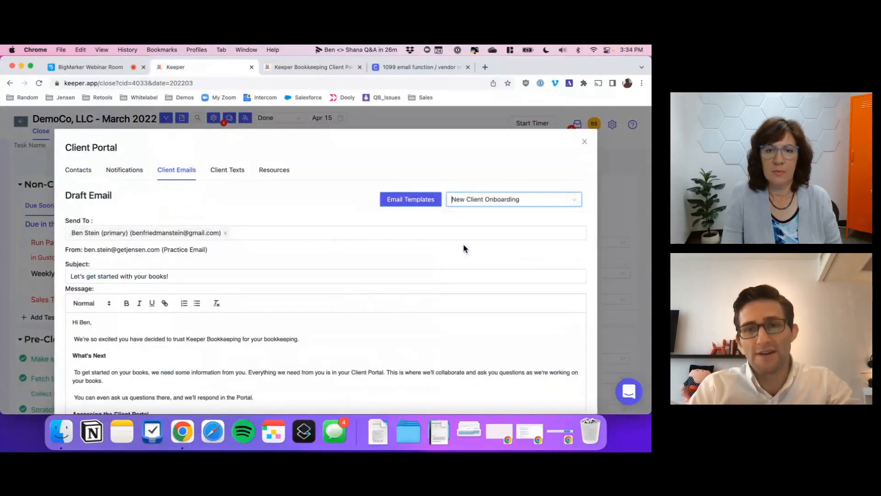
click(479, 199)
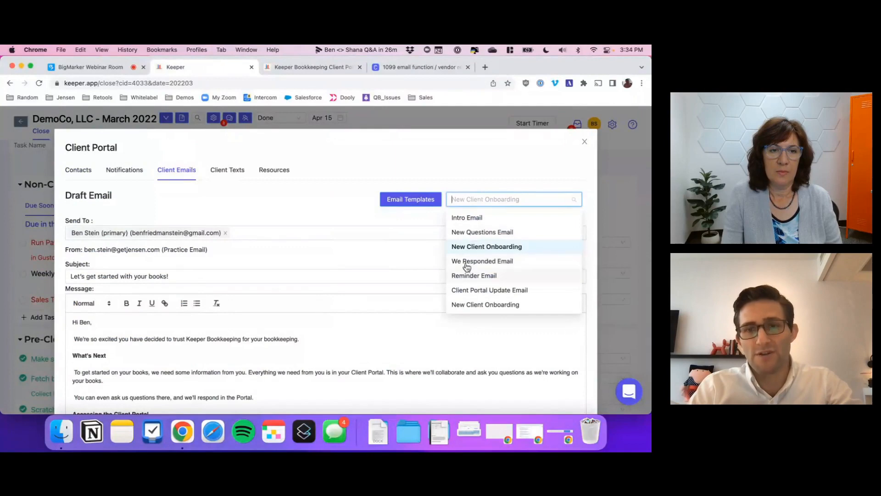
click(472, 231)
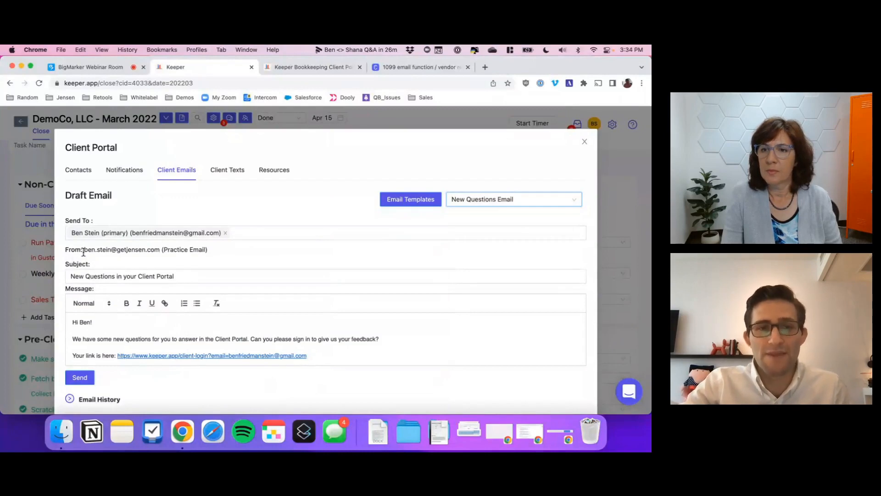
Highlight the practice's sender email address, view the draft client text, and close the Client Portal window without sending.
drag(84, 250, 158, 250)
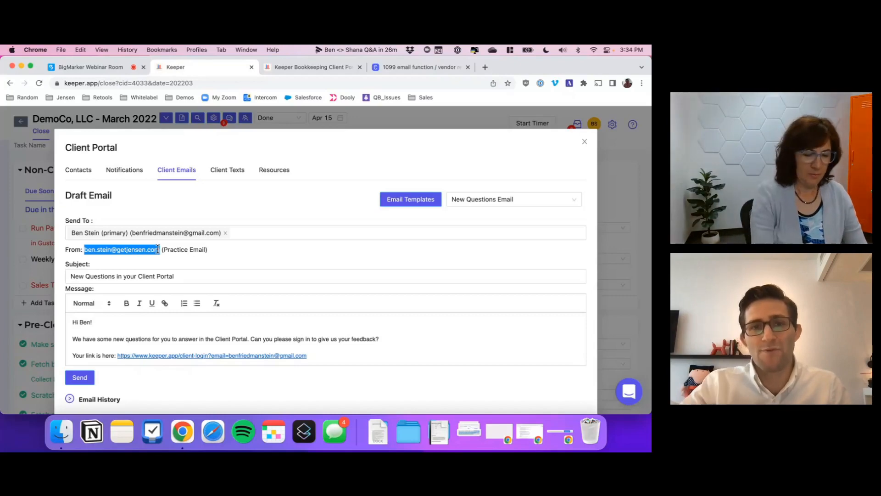
click(215, 170)
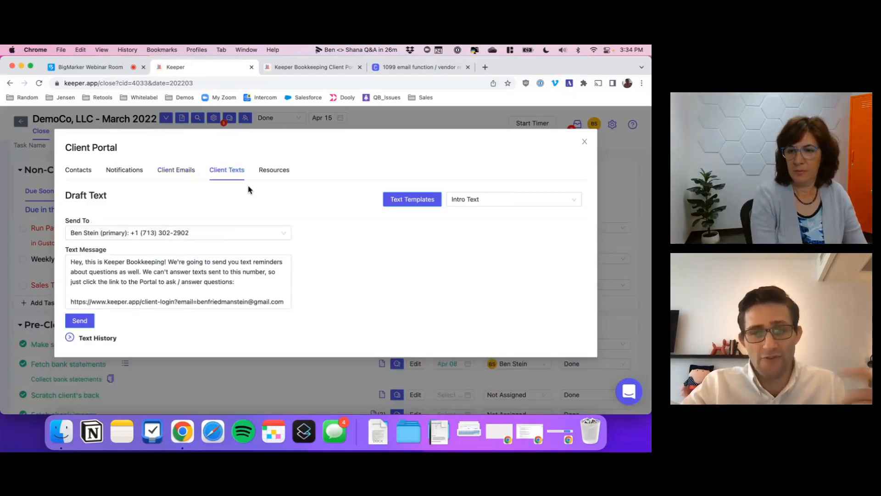
click(584, 142)
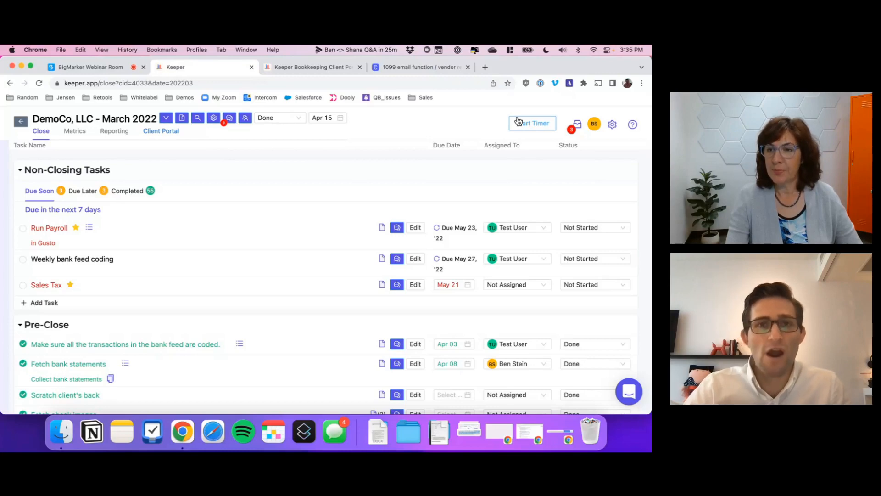
Switch to the Canny 1099 post, highlight keeperapp.canny.io in its web address, and return to Keeper.
click(421, 68)
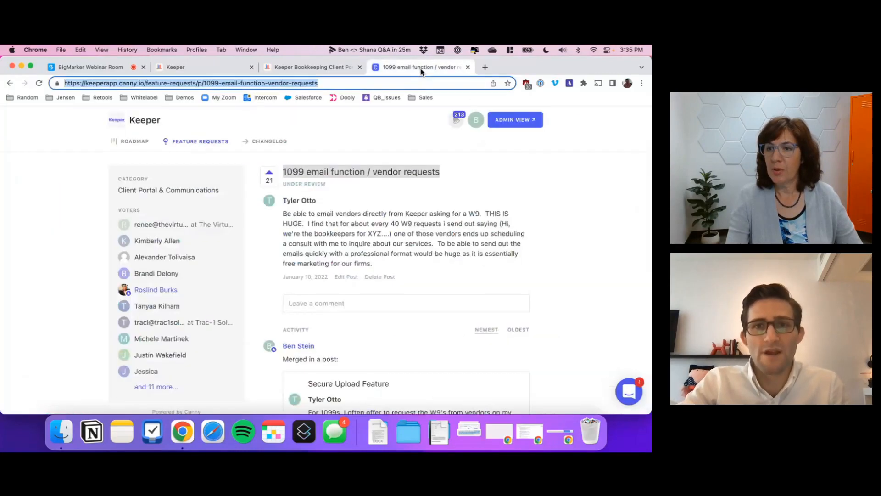
double_click(90, 83)
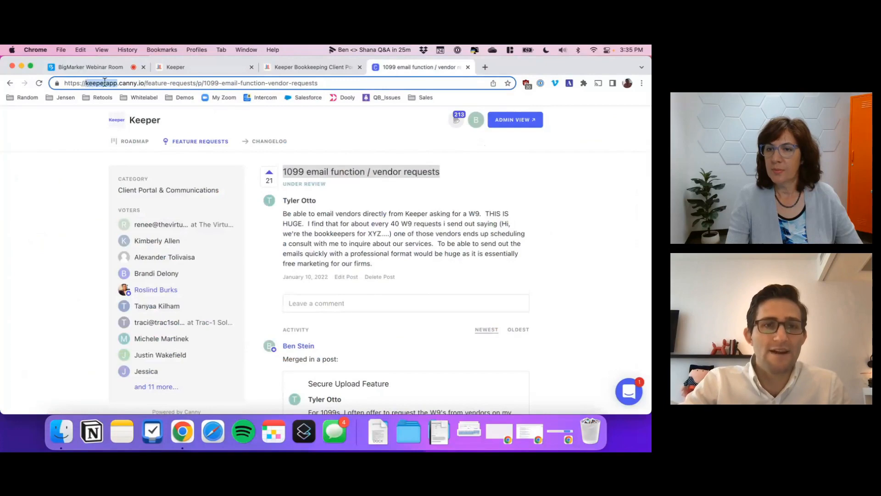
drag(94, 81, 126, 81)
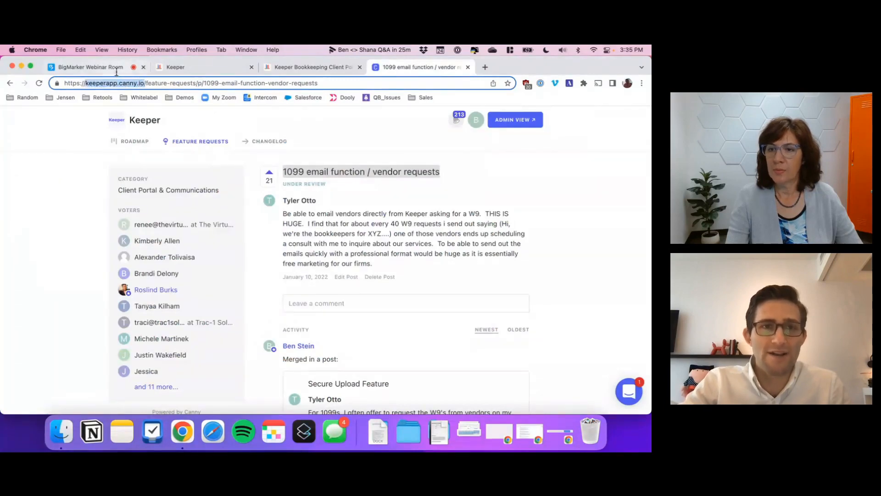
click(199, 67)
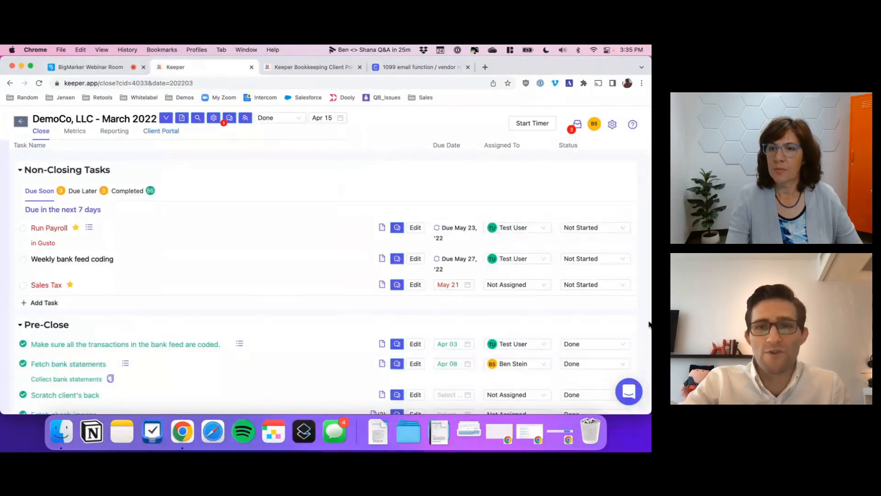
Open the Keeper help messenger and browse the trending feature requests under "Help us improve Keeper!".
click(618, 391)
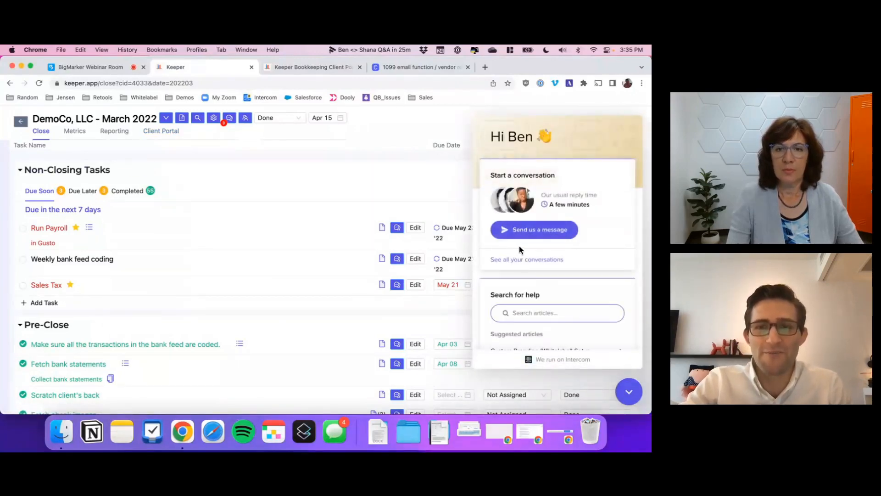
scroll(520, 245, down, 5)
scroll(519, 293, down, 2)
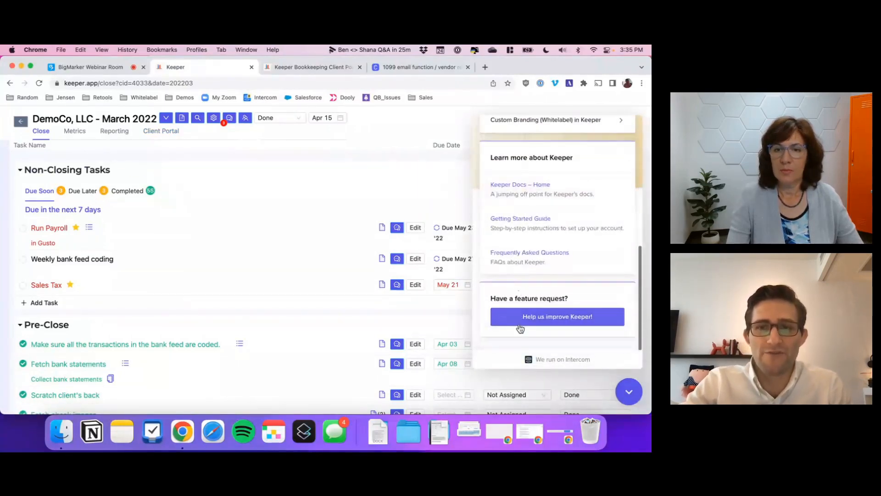
click(528, 318)
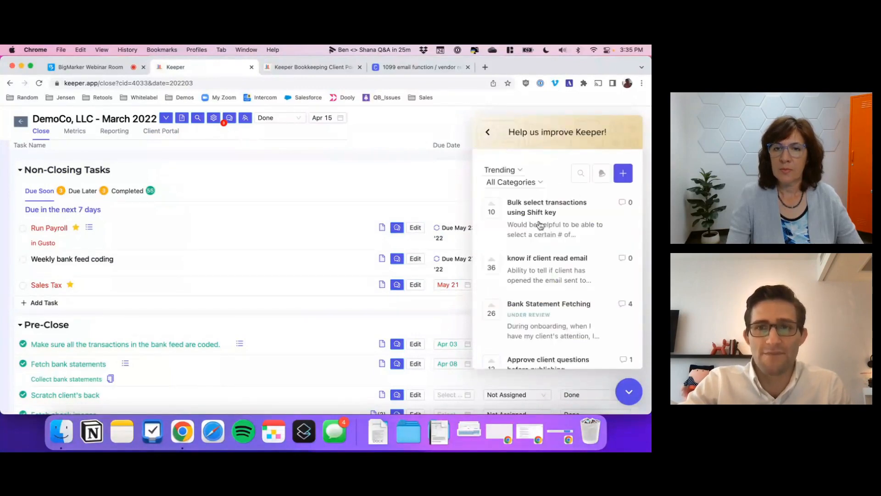
scroll(597, 294, down, 3)
scroll(561, 289, up, 3)
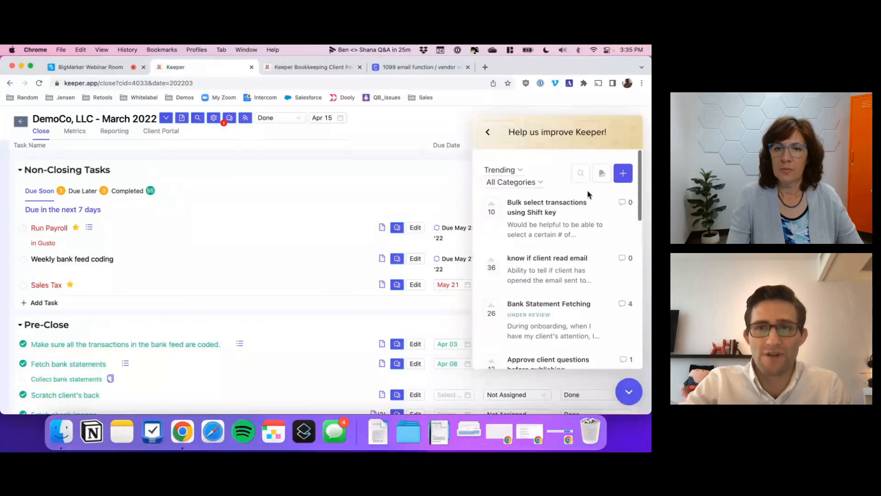
Return to the help messenger's home view, highlight the usual reply time, and close the messenger.
click(487, 133)
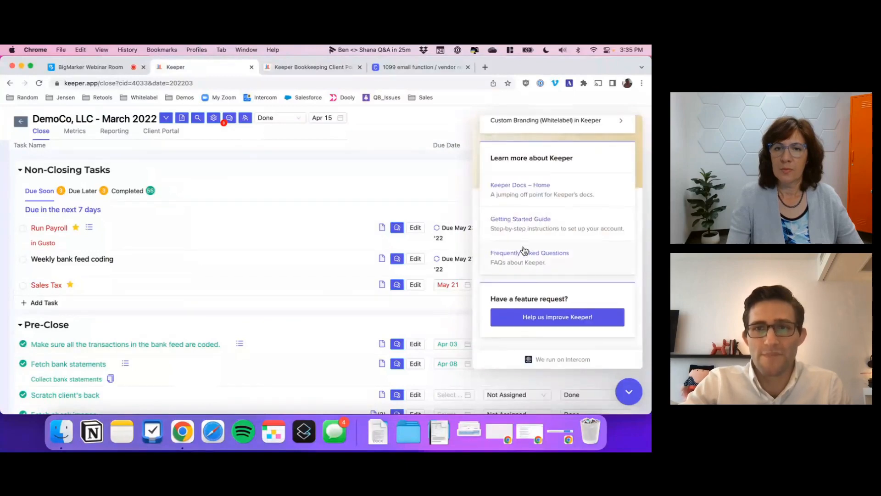
scroll(523, 251, up, 5)
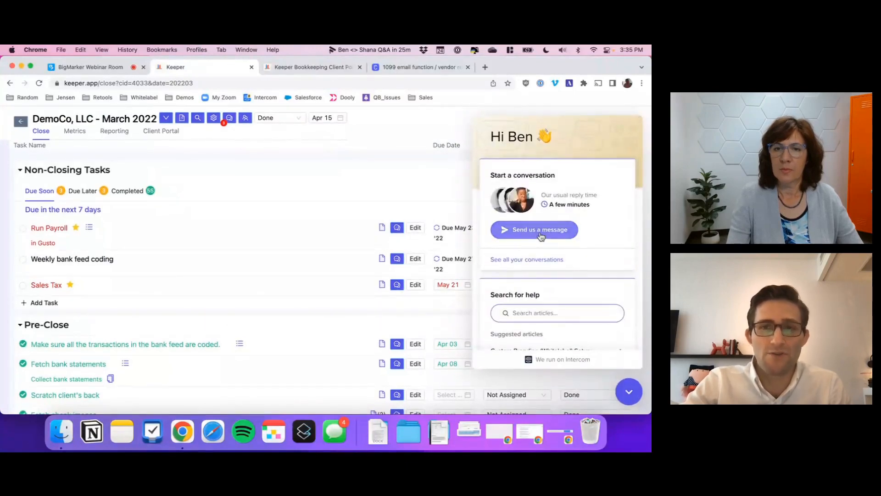
drag(561, 197, 563, 207)
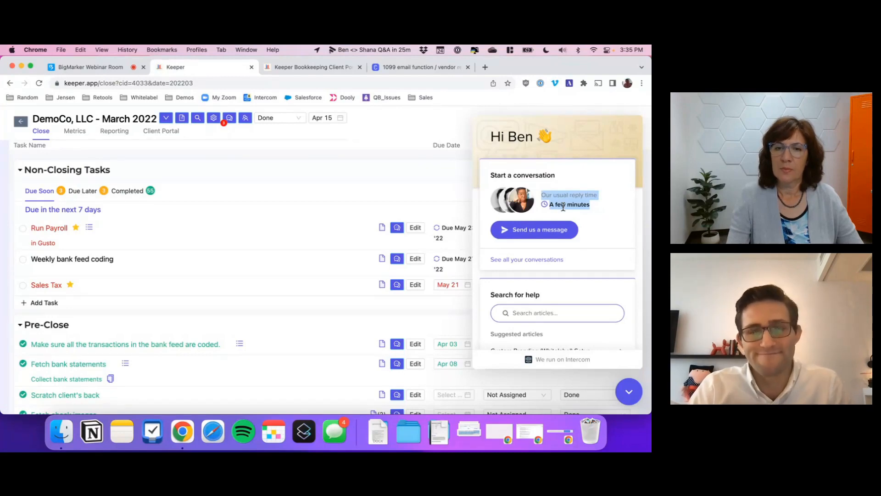
click(628, 397)
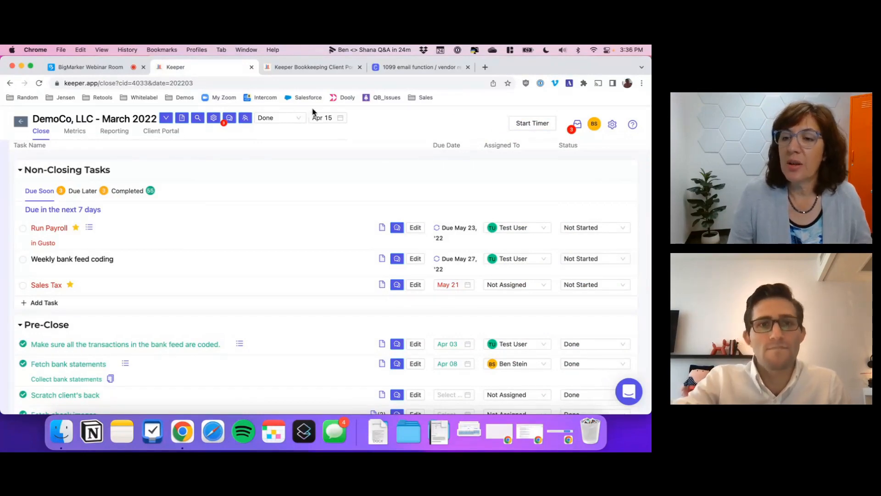
click(197, 118)
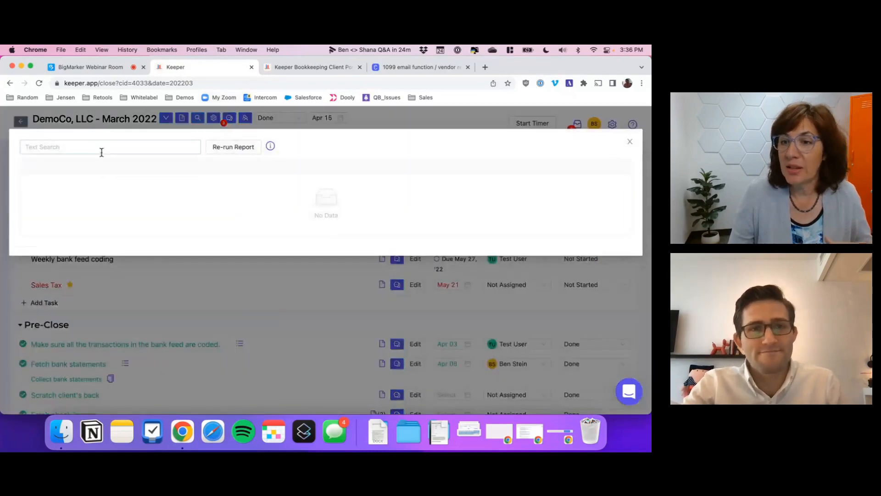
click(104, 147)
click(156, 324)
Open the Transactions Without Payees report under Payee/Entity Review and look through its open transactions.
scroll(155, 325, down, 10)
scroll(155, 326, down, 7)
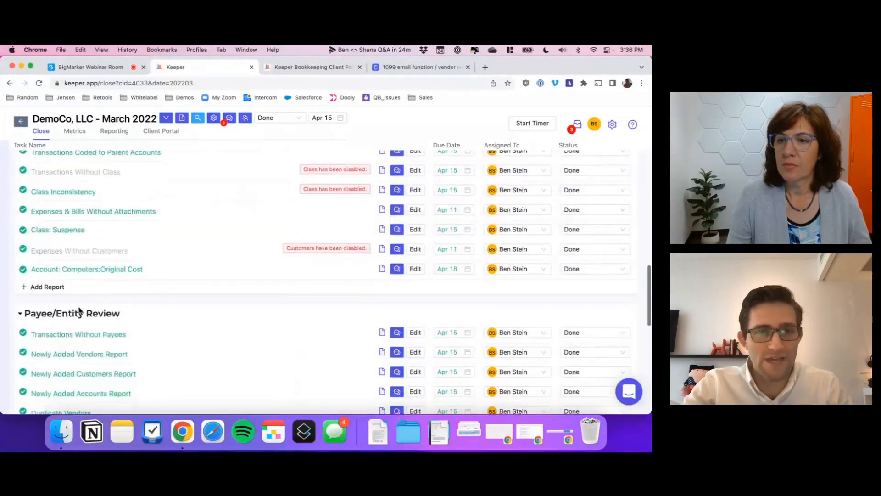
click(62, 334)
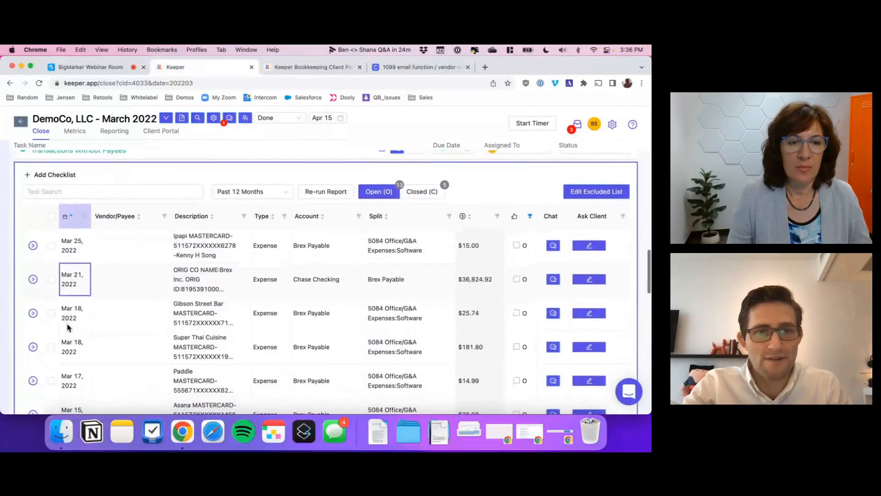
scroll(151, 257, down, 8)
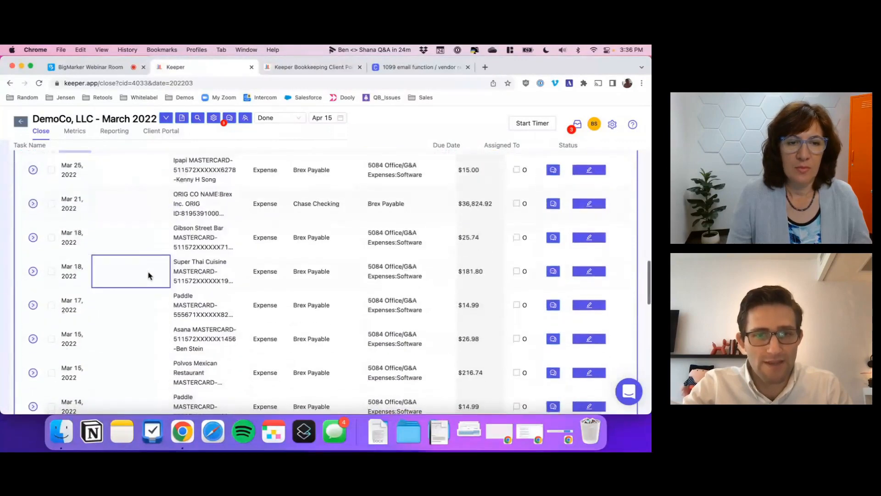
scroll(148, 275, up, 10)
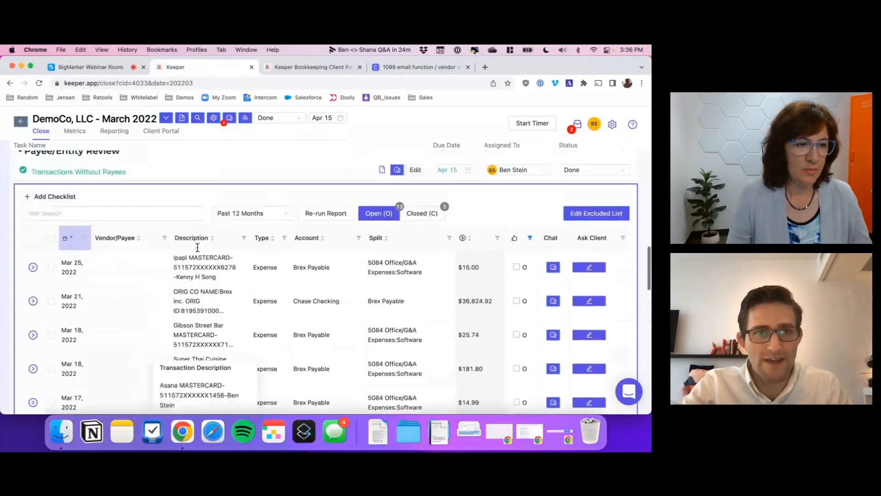
Filter the Transactions Without Payees report by the text "paddle".
click(111, 223)
text(pdadl)
key(super+a)
text(paddle)
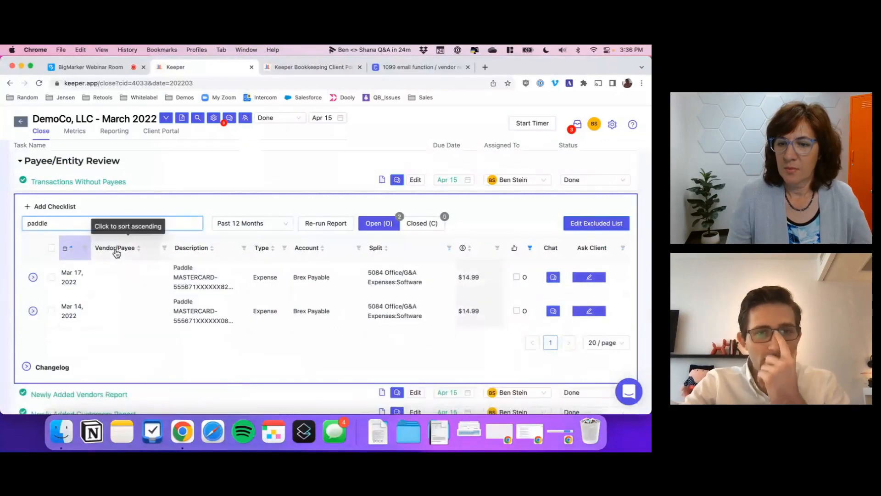
Select both filtered transactions, set their payee to the vendor Paddle, save the change, and deselect them.
scroll(116, 253, down, 1)
click(51, 242)
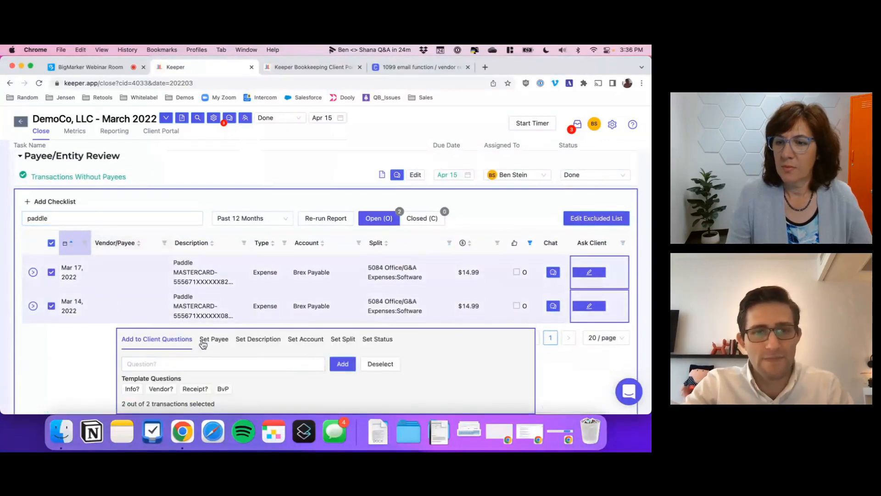
click(200, 340)
click(173, 388)
text(paddle)
click(142, 372)
click(349, 387)
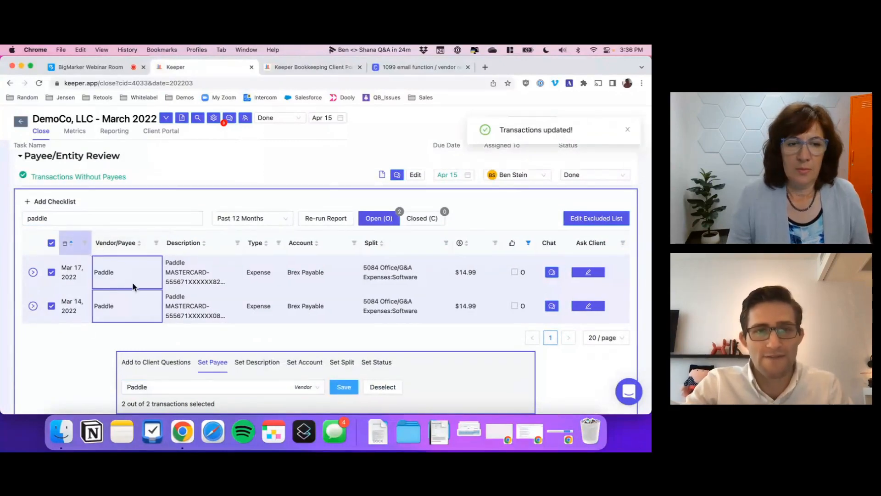
click(383, 387)
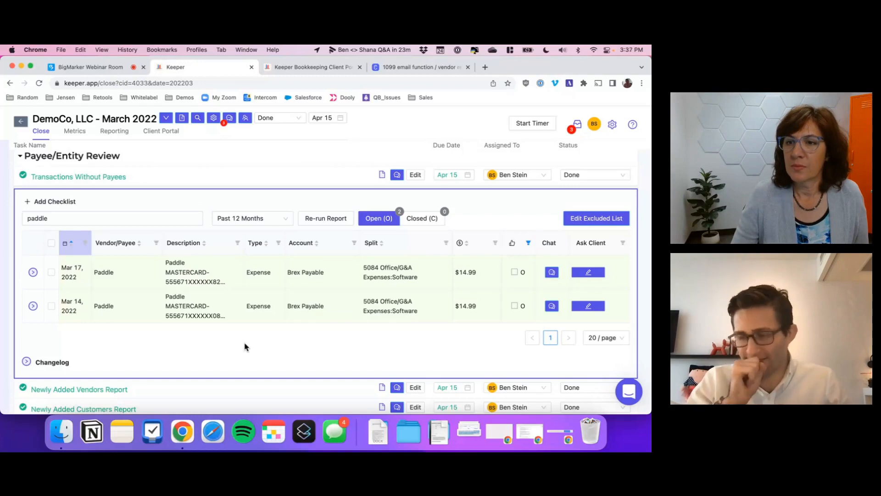
Open docs.keeper.app in a new browser tab and look through the Getting Started Guide's practice setup section.
key(super+t)
text(docs.keeper.app)
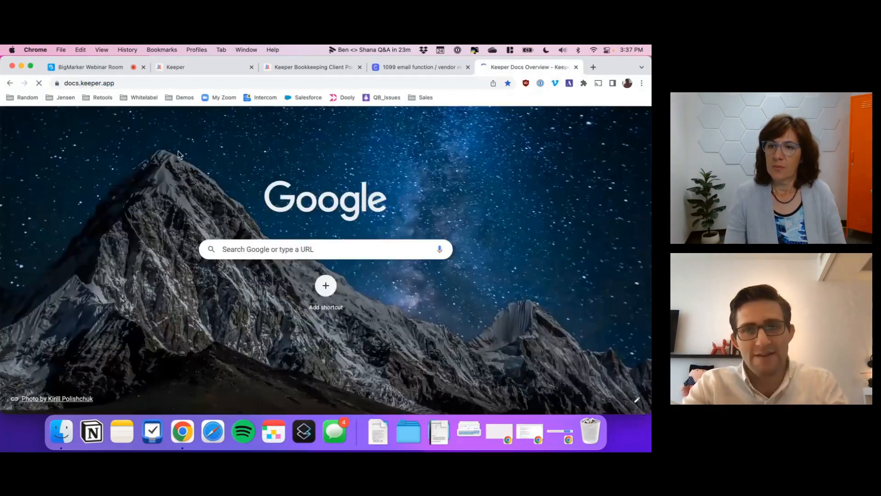
key(Return)
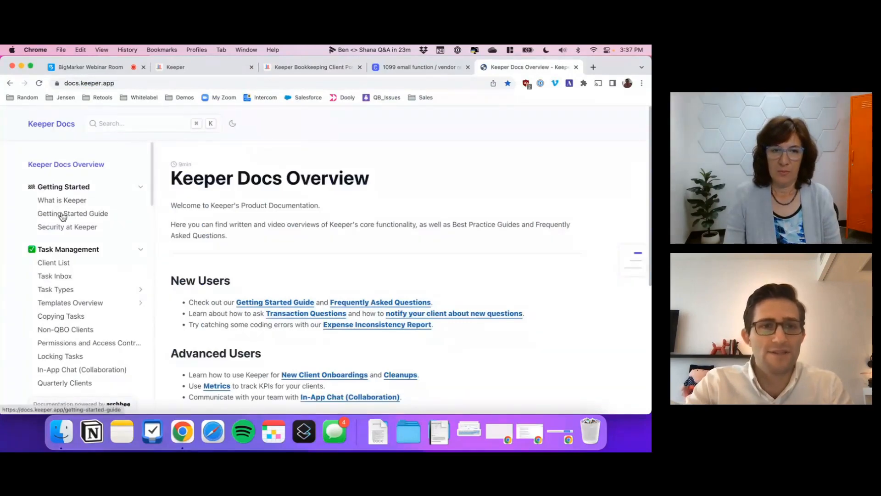
click(54, 214)
scroll(354, 268, down, 1)
scroll(354, 269, down, 4)
mouse_move(633, 223)
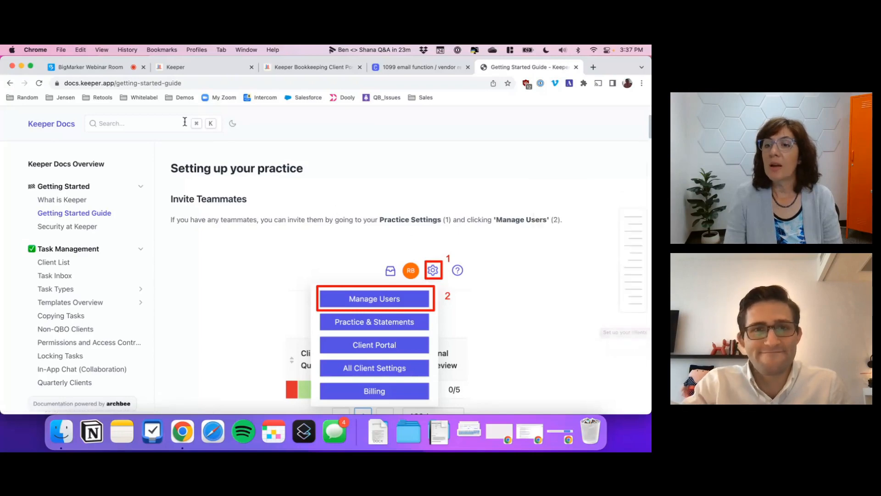
Return to DemoCo's March 2022 close in Keeper and collapse the Transactions Without Payees report.
click(178, 69)
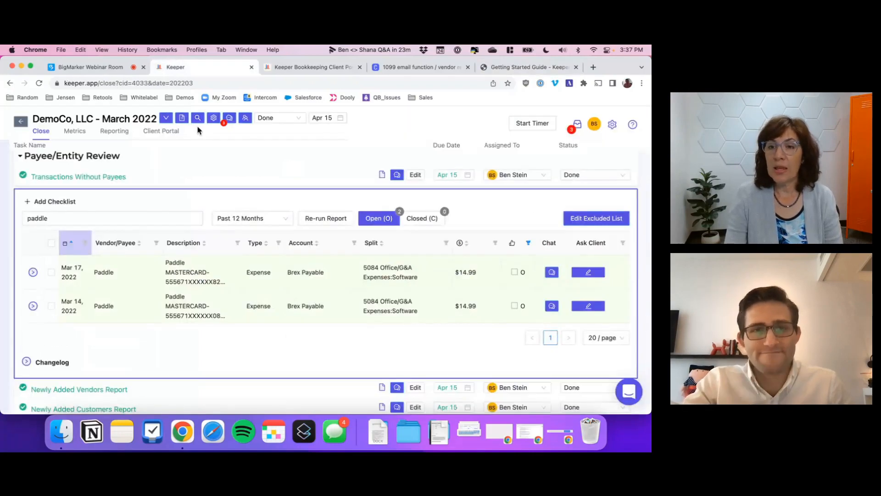
click(238, 175)
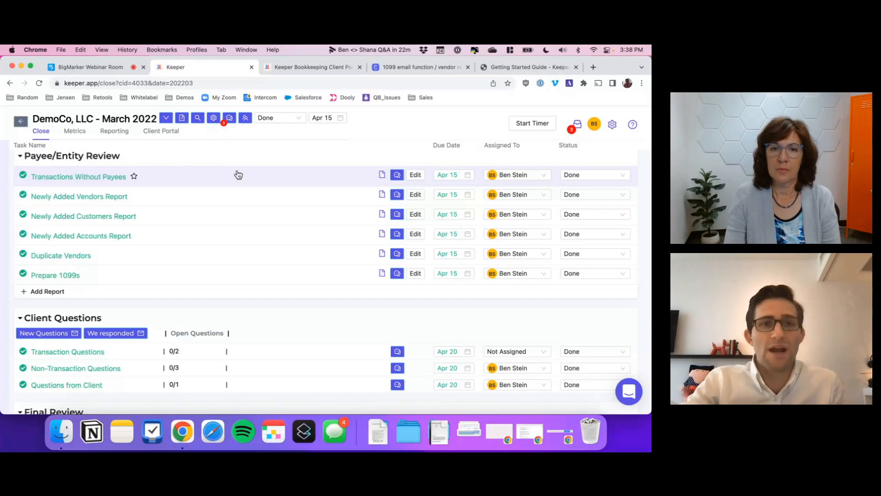
scroll(239, 174, up, 15)
scroll(238, 174, up, 7)
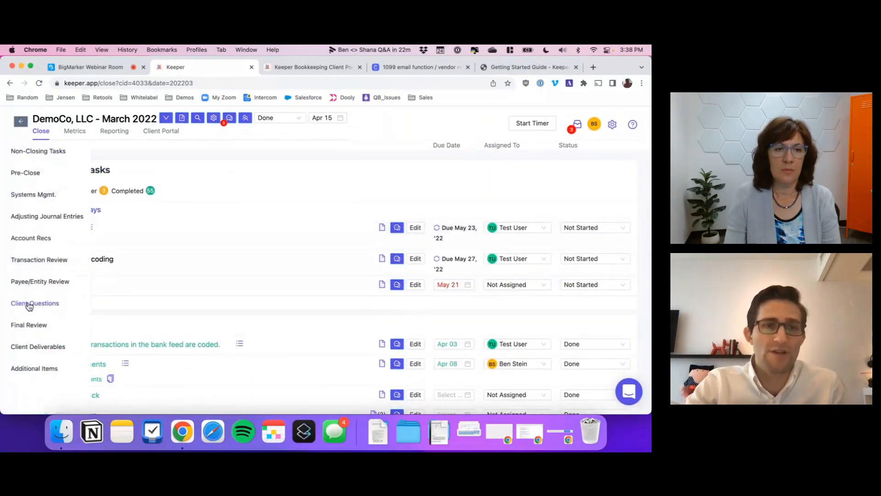
Add an unnamed task under Non-Closing Tasks and set it to repeat yearly on the 15th day of January.
click(44, 301)
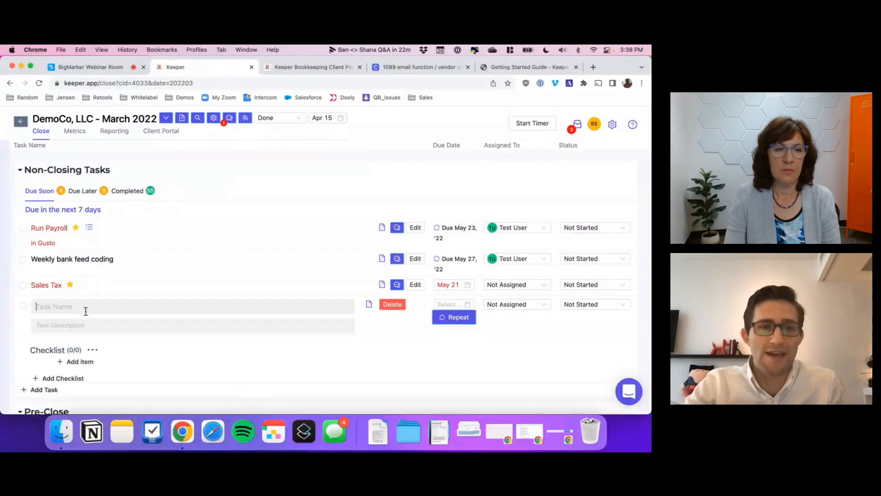
click(443, 315)
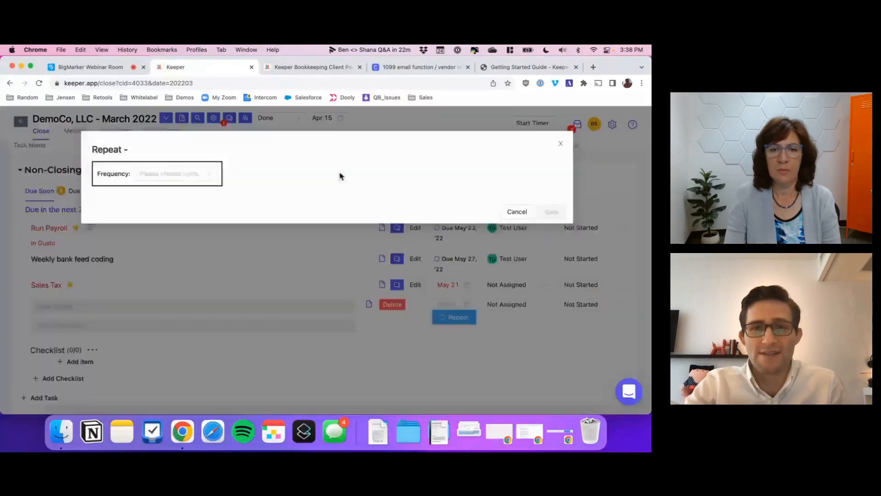
click(161, 172)
click(145, 248)
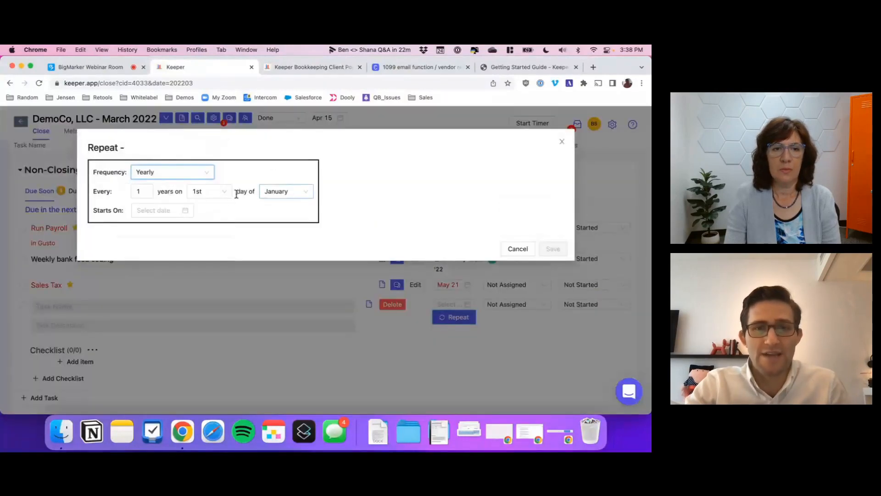
click(210, 193)
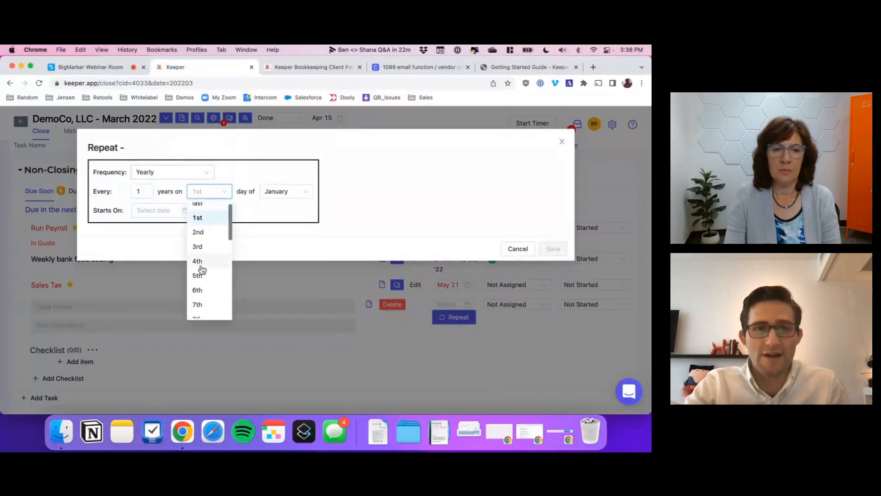
scroll(207, 245, down, 3)
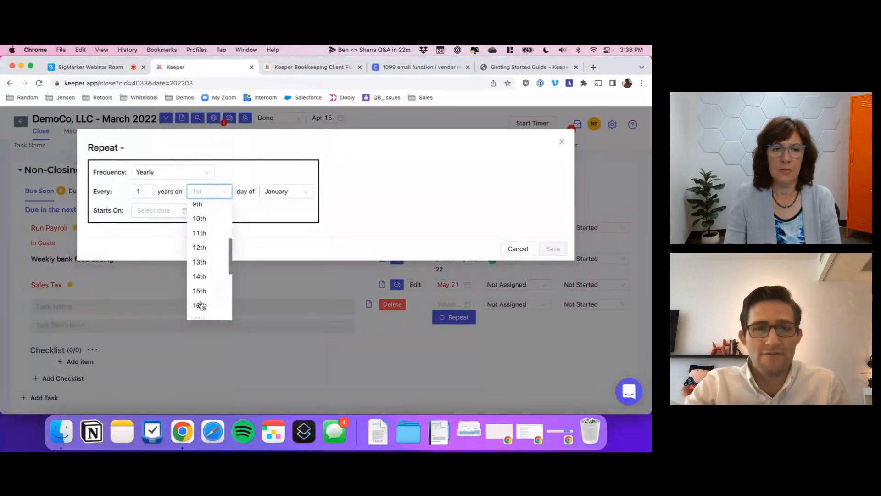
click(200, 303)
Set the repeat's start date to January 15, 2023 and save the recurrence.
click(140, 209)
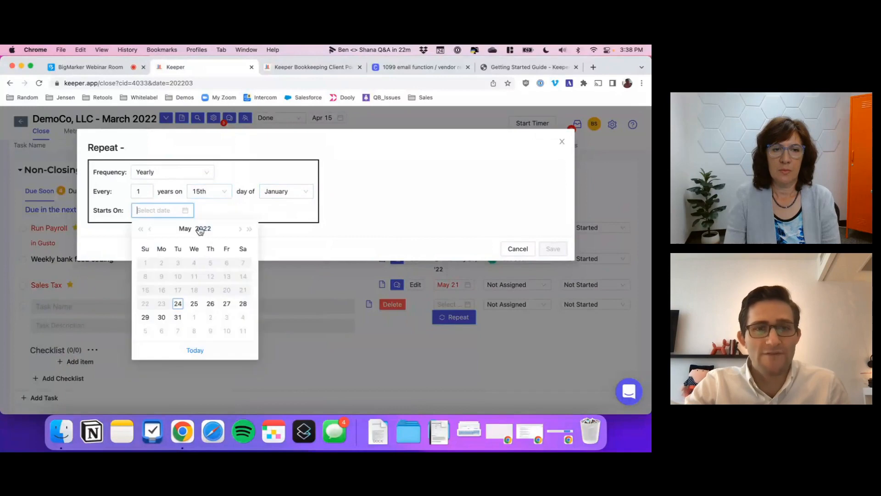
click(238, 228)
click(239, 228)
click(239, 229)
click(239, 229)
click(238, 228)
click(239, 228)
click(239, 228)
click(239, 228)
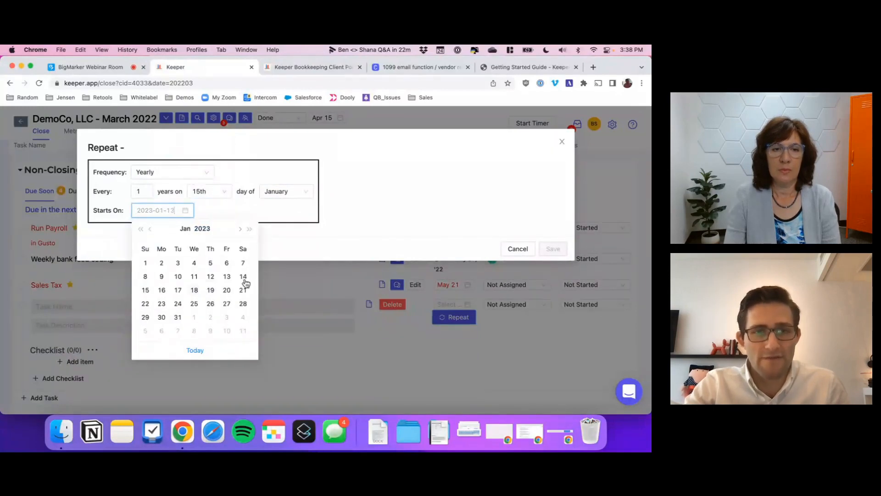
click(145, 290)
click(552, 248)
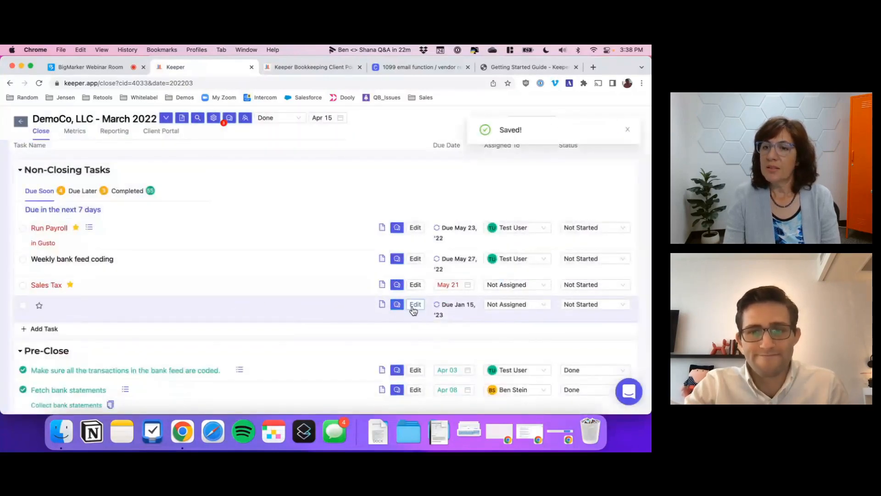
Delete the unnamed yearly task from Non-Closing Tasks.
click(414, 307)
click(388, 310)
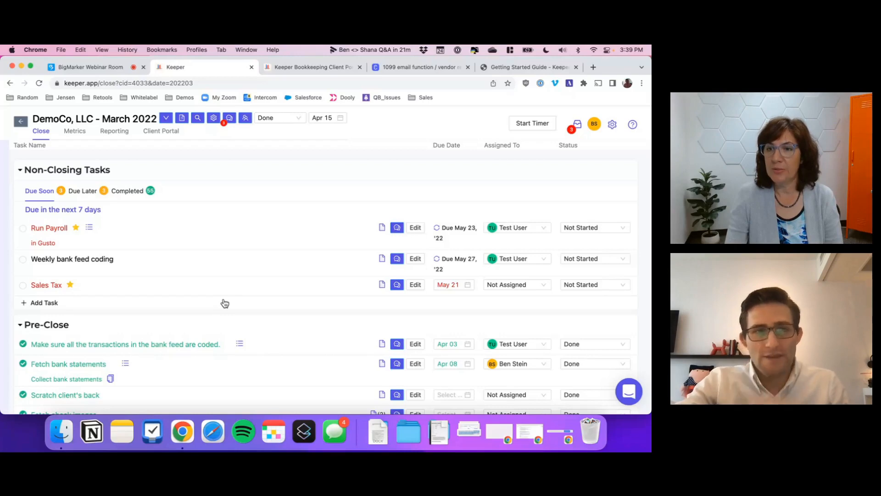
Return to the client list and start adding a QBO client, copying from none and giving all users access.
click(21, 121)
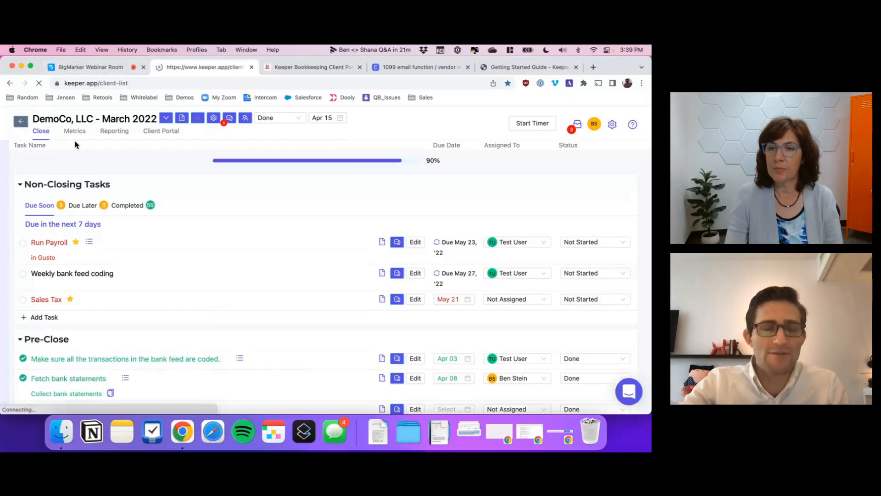
click(196, 133)
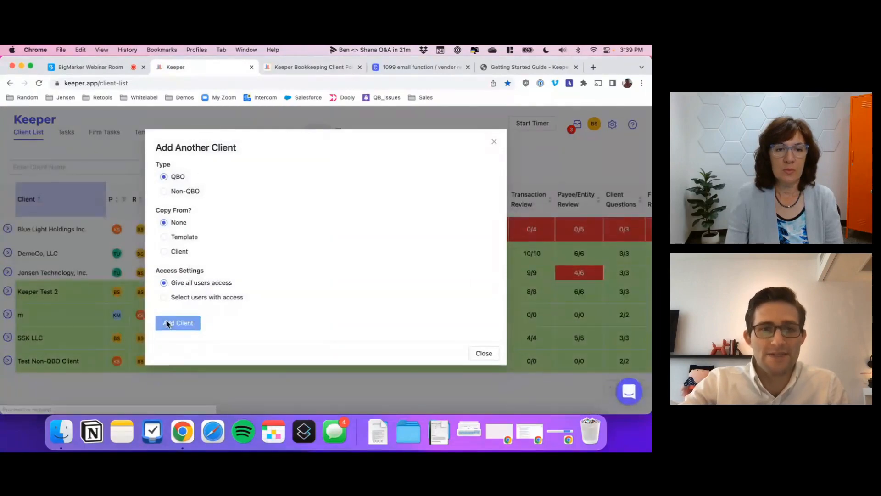
click(167, 324)
drag(261, 101, 257, 70)
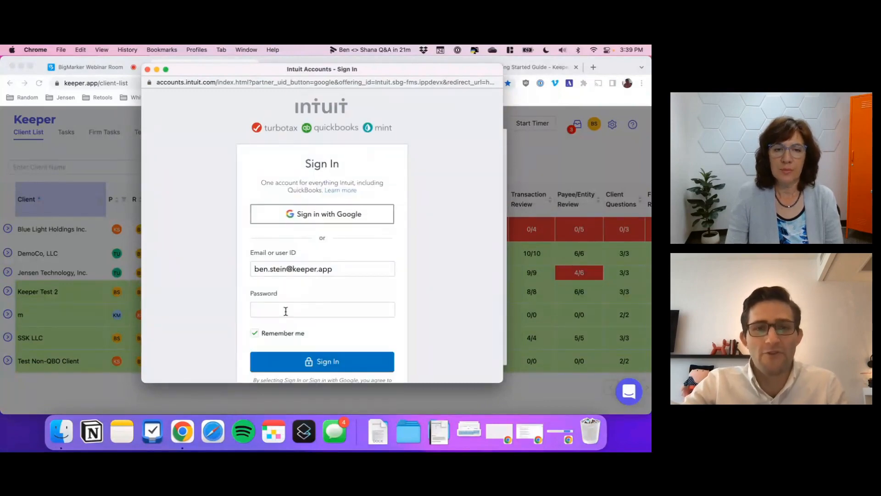
Enter the account password in the Intuit sign-in window and sign in.
click(286, 311)
text(••••••••••••••••••••••••)
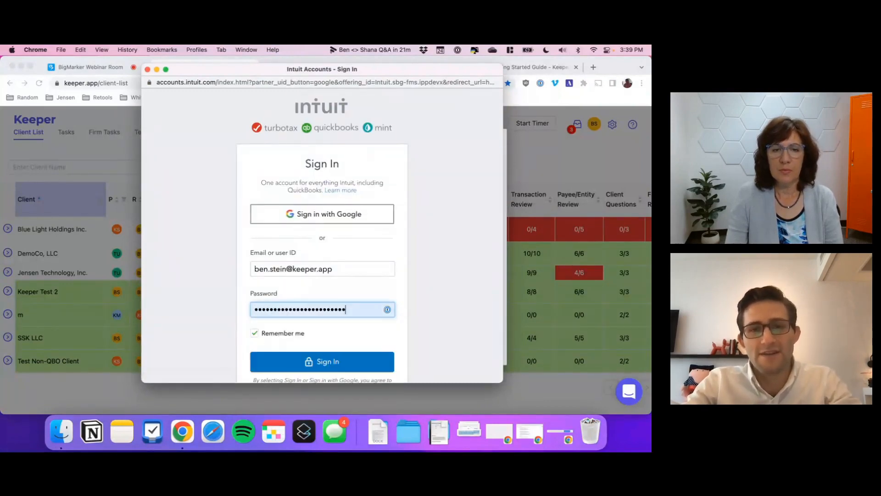
click(328, 362)
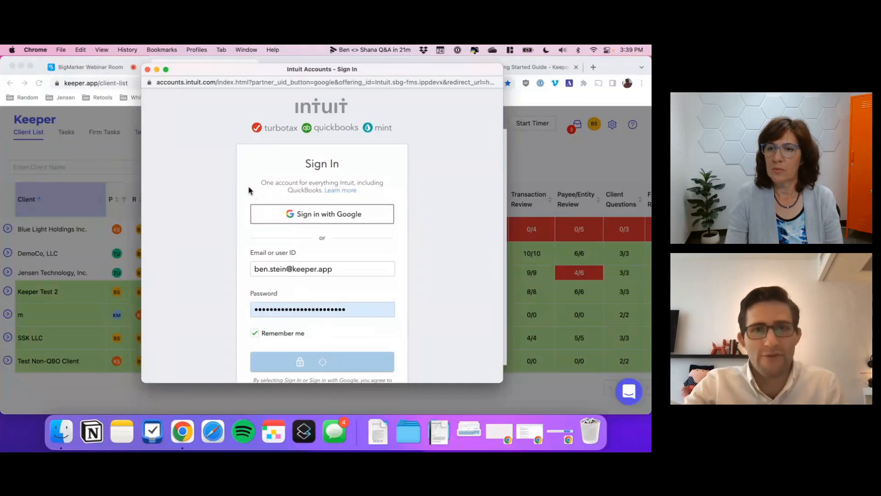
click(293, 224)
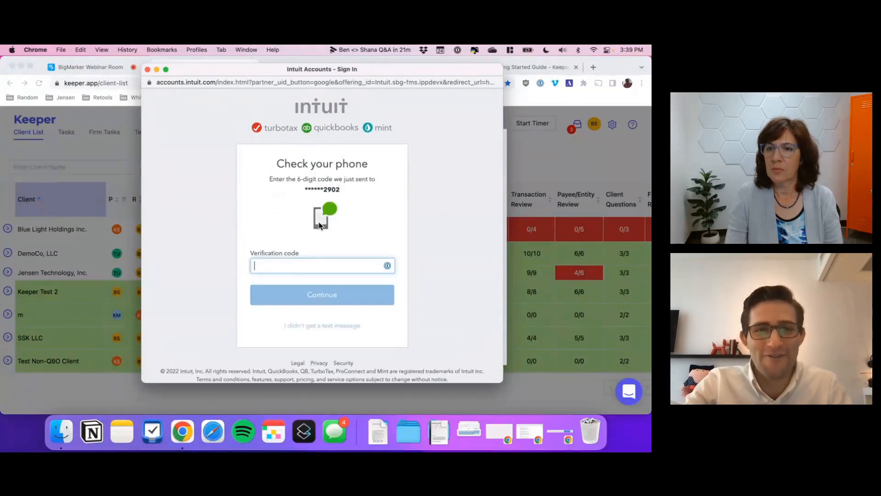
Copy the newest Intuit verification code from Messages, paste it into the Intuit sign-in window's verification code field, and continue.
click(335, 438)
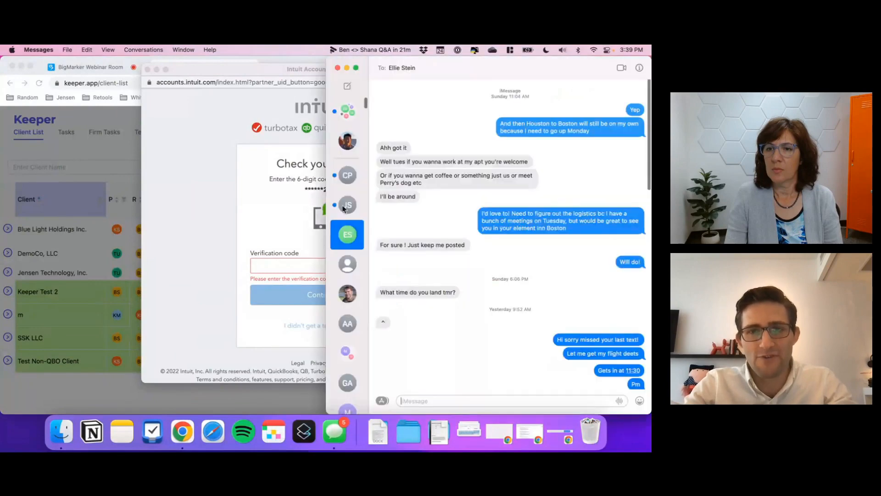
click(348, 175)
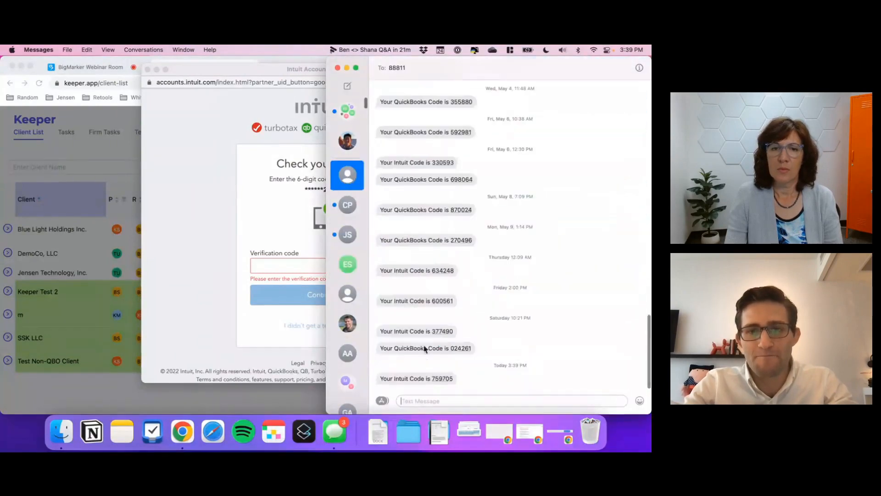
right_click(438, 383)
click(458, 359)
click(267, 264)
key(super+v)
click(277, 299)
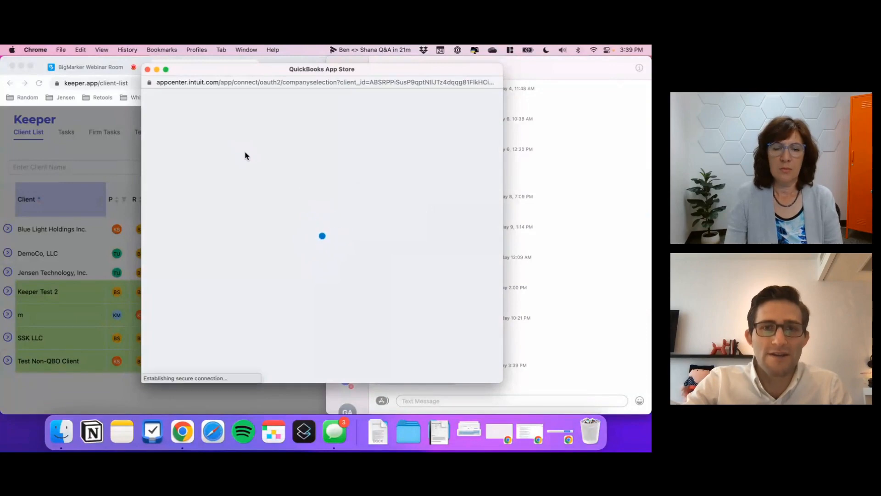
Choose Keeper as the QuickBooks firm, look through its available clients, and close the connection window without connecting one.
click(254, 162)
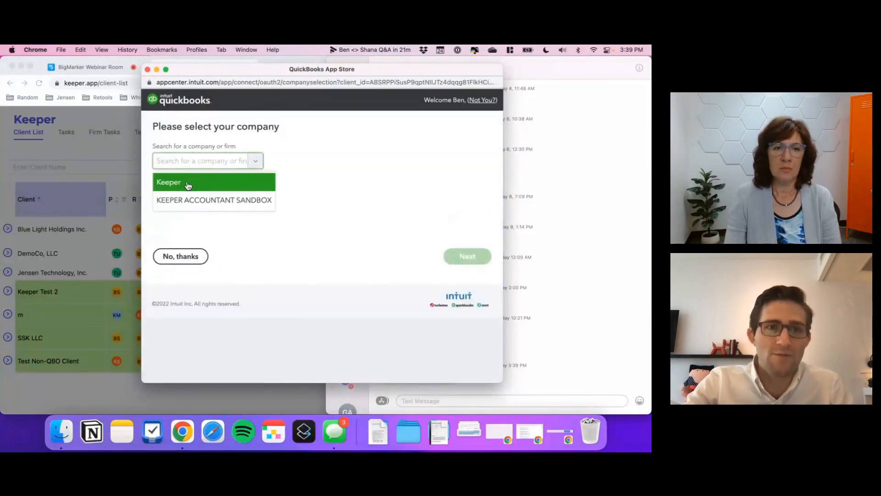
click(161, 184)
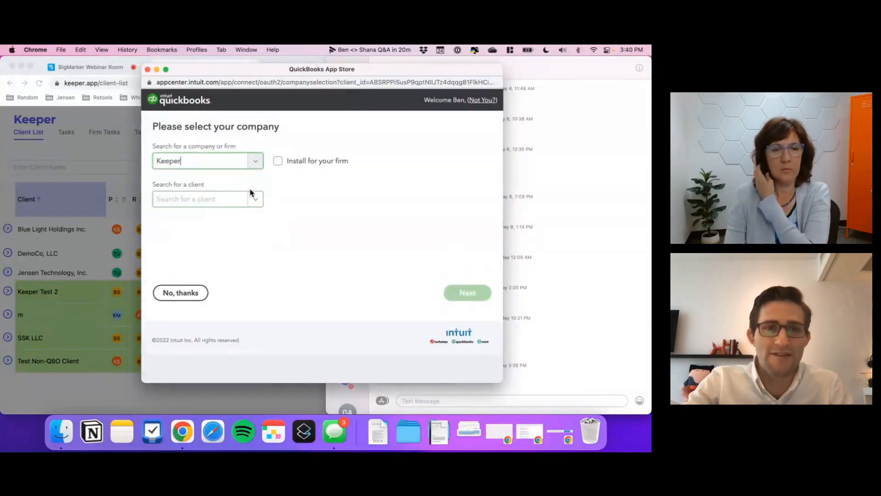
click(251, 198)
scroll(184, 294, down, 2)
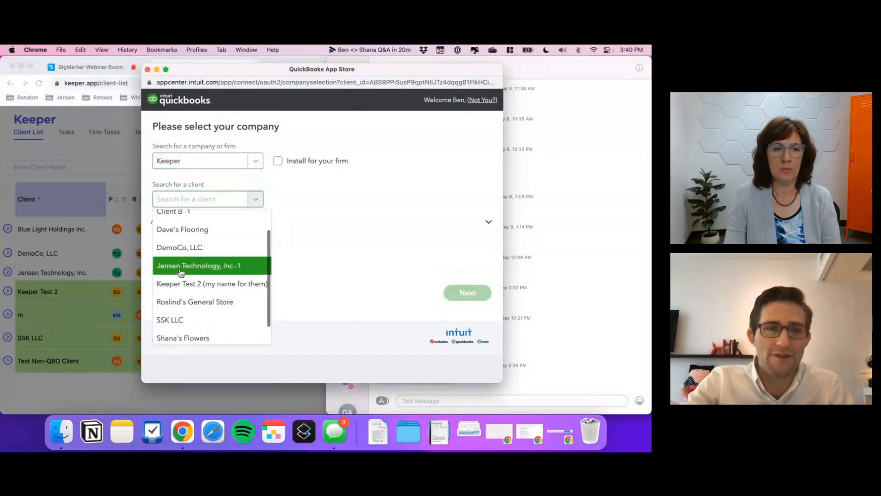
scroll(185, 248, up, 2)
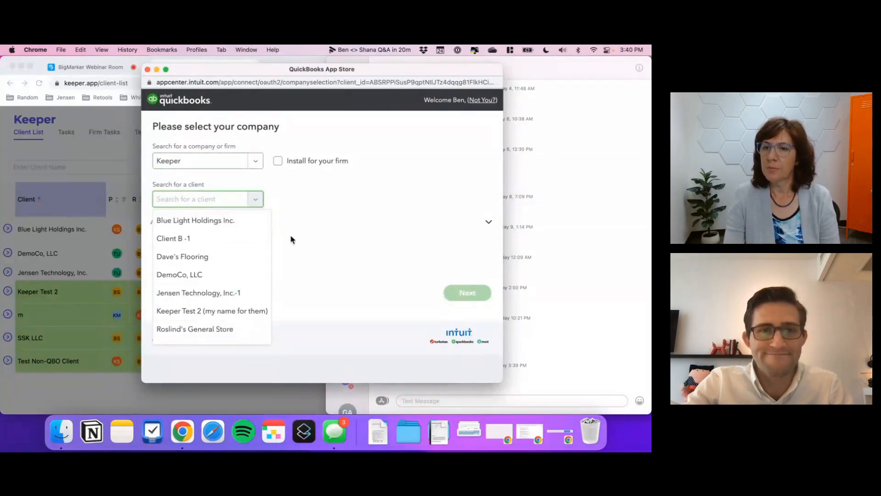
click(344, 245)
click(147, 69)
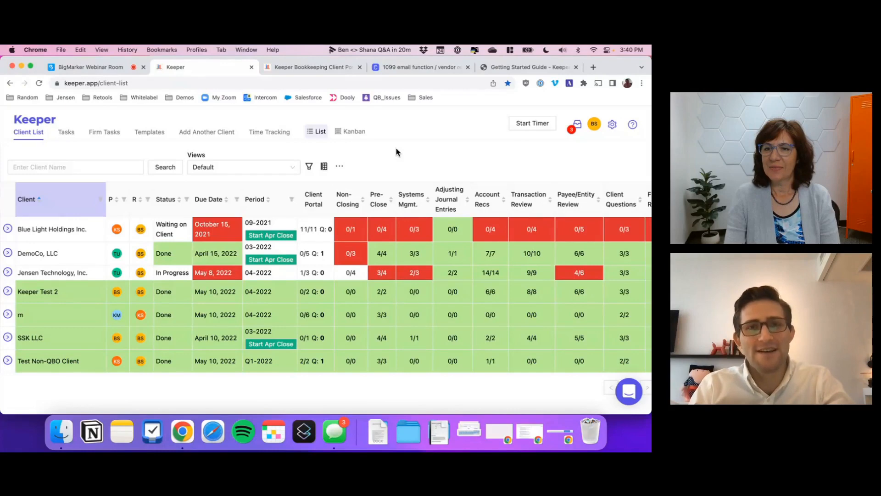
key(ctrl+Tab)
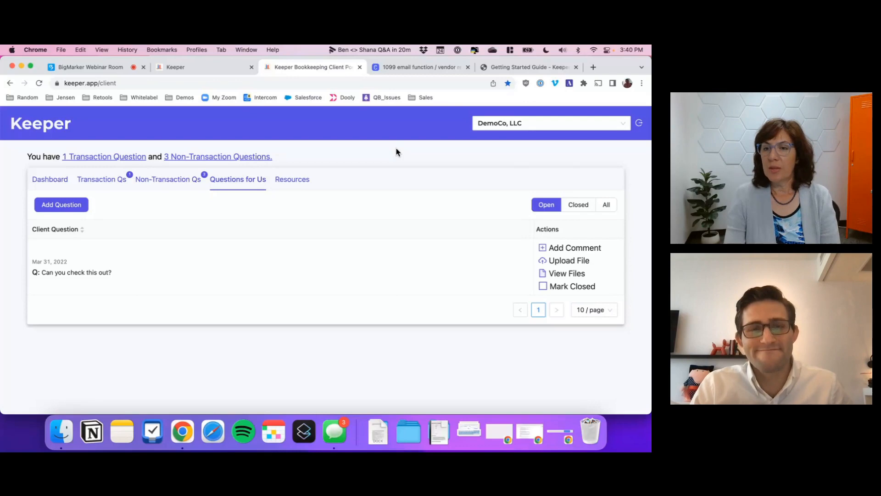
key(ctrl+shift+Tab)
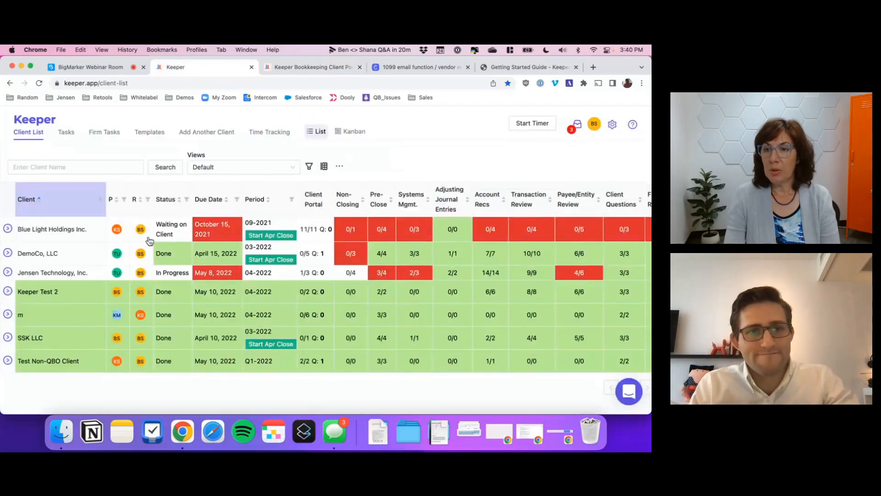
Open DemoCo, LLC's March 2022 close without starting April's close, and switch to the dashboard of its client portal.
click(72, 255)
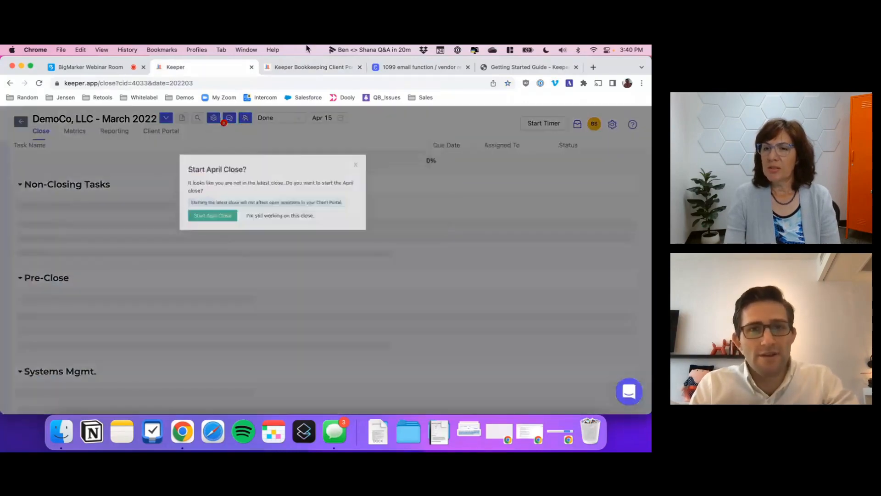
click(322, 205)
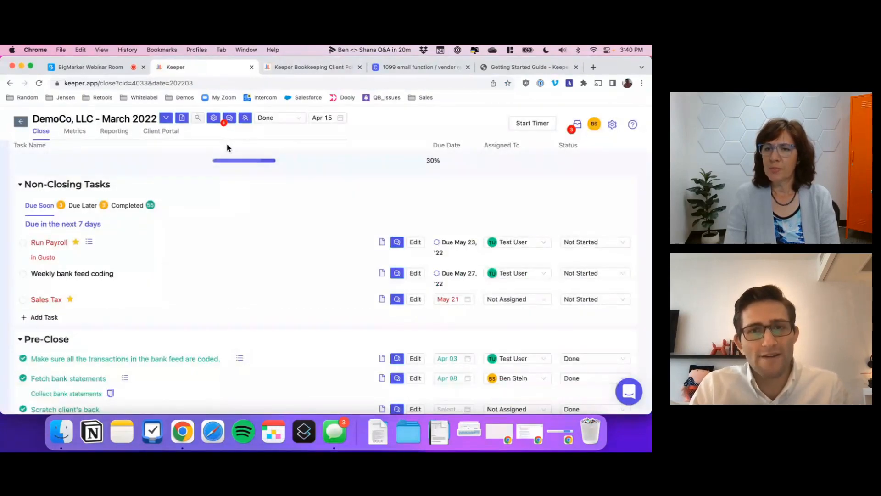
click(281, 68)
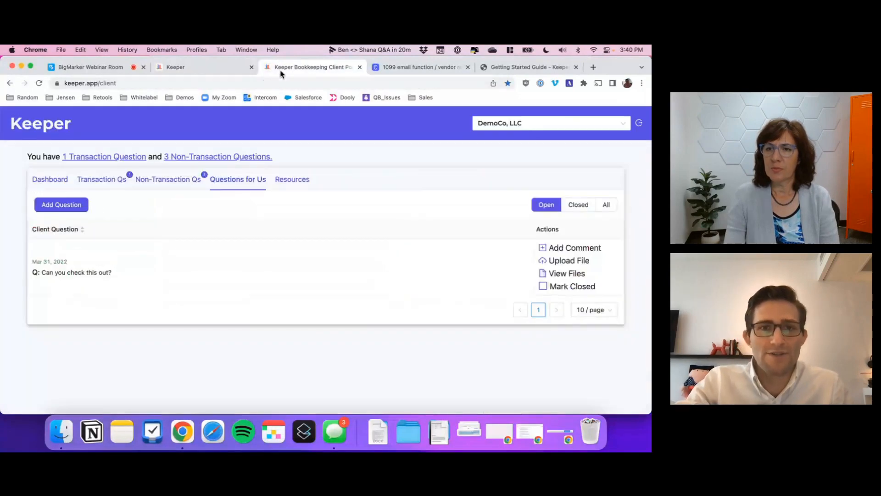
click(62, 180)
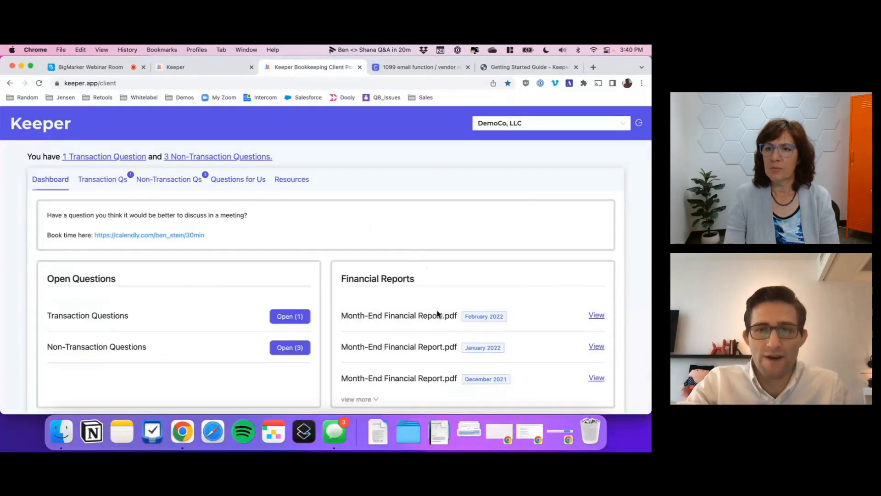
View the February 2022 month-end financial report at 70% zoom, examine its Executive Summary page, and close the report.
click(438, 315)
click(299, 126)
click(299, 126)
click(298, 126)
scroll(303, 261, down, 5)
scroll(305, 261, down, 7)
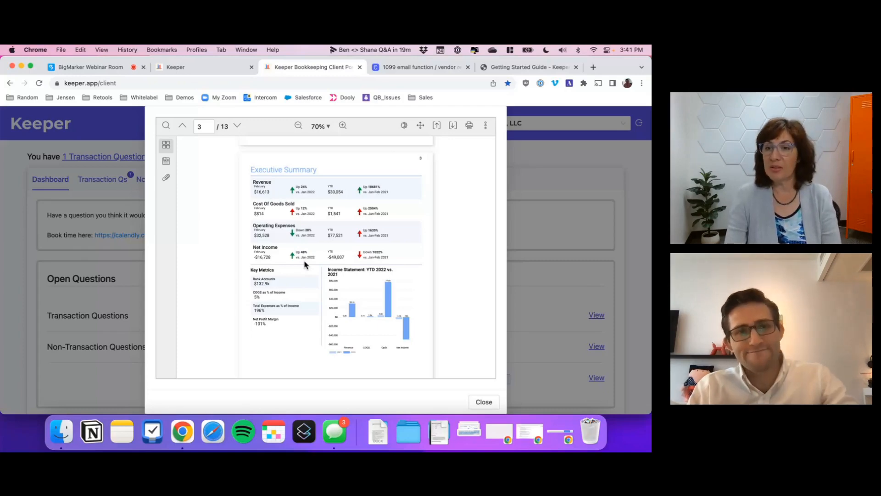
click(99, 230)
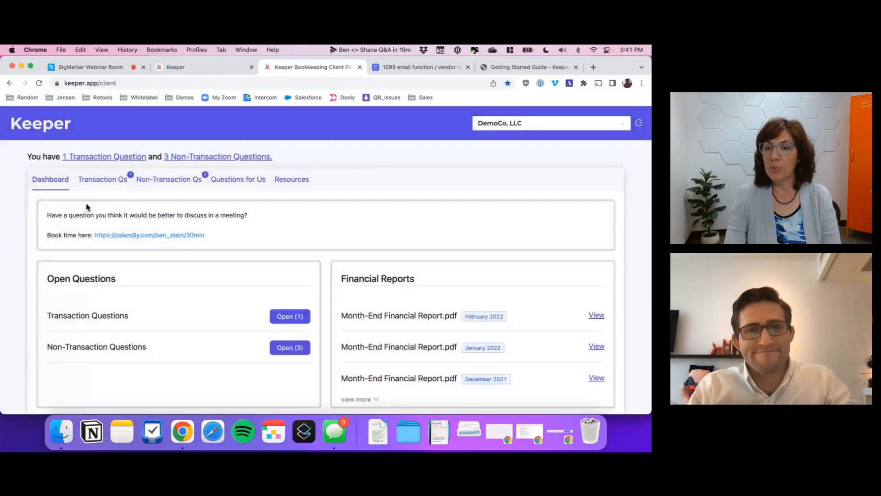
Return to DemoCo, LLC's March 2022 close, view the client's info properties, and close them.
click(200, 69)
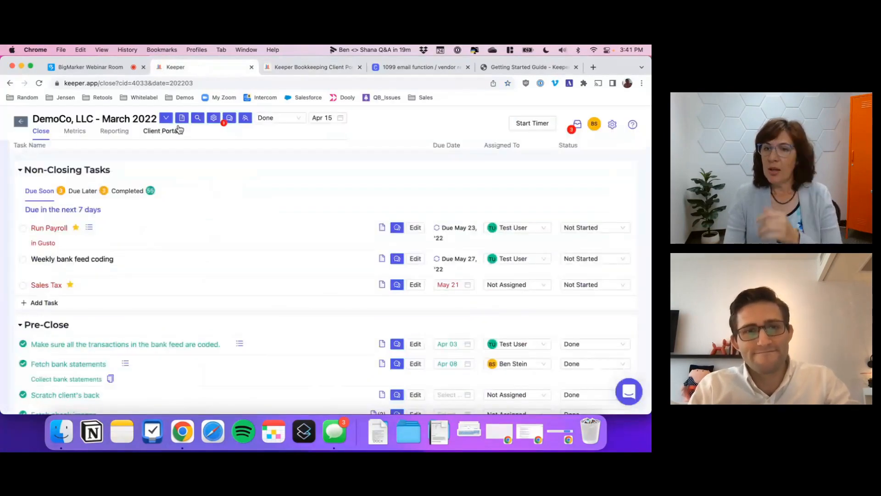
click(182, 120)
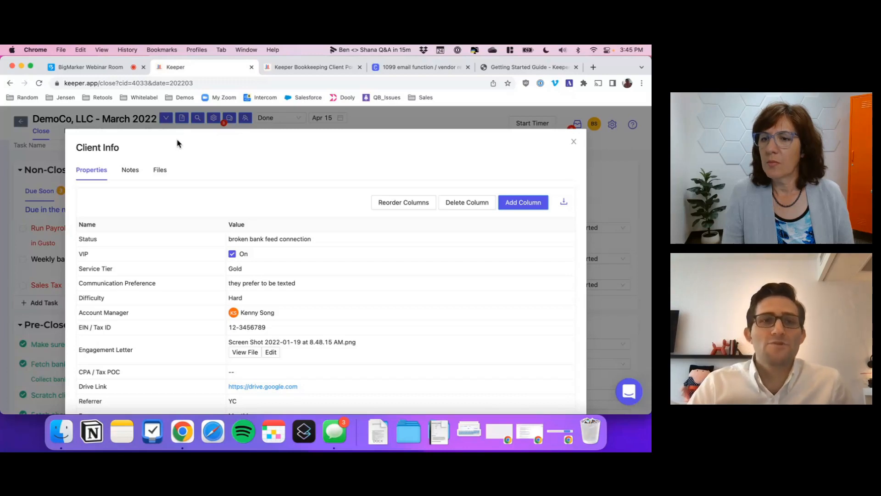
click(156, 120)
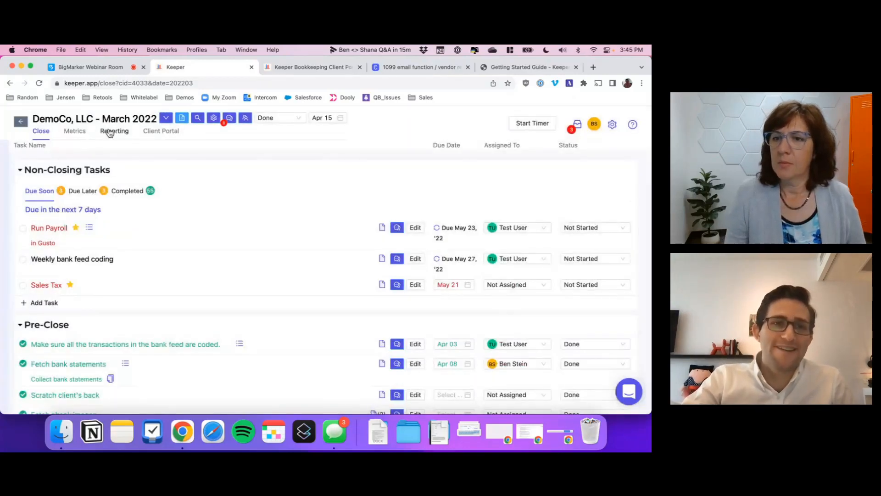
Examine DemoCo, LLC's Profit and Loss metrics from Income down to the net income rows.
click(74, 132)
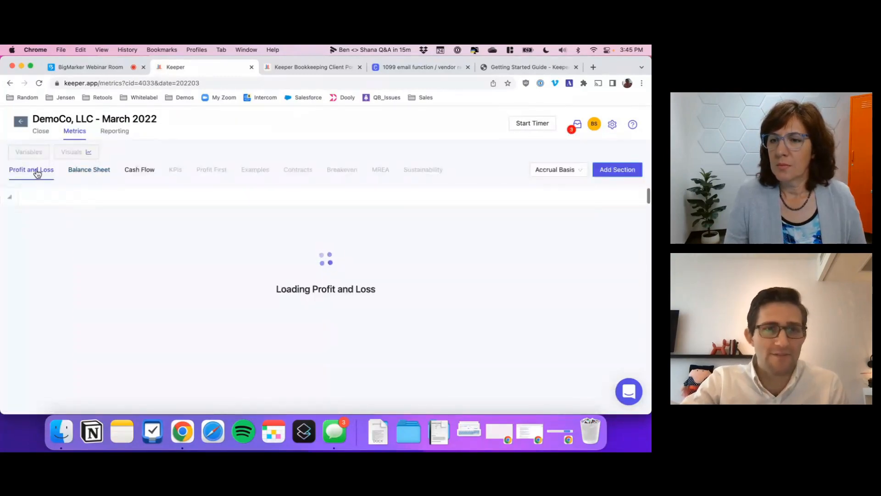
click(109, 214)
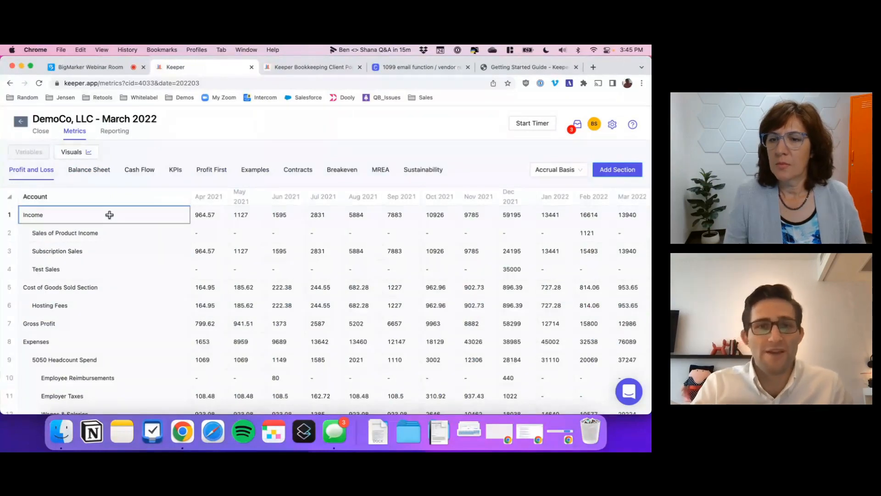
scroll(109, 215, down, 10)
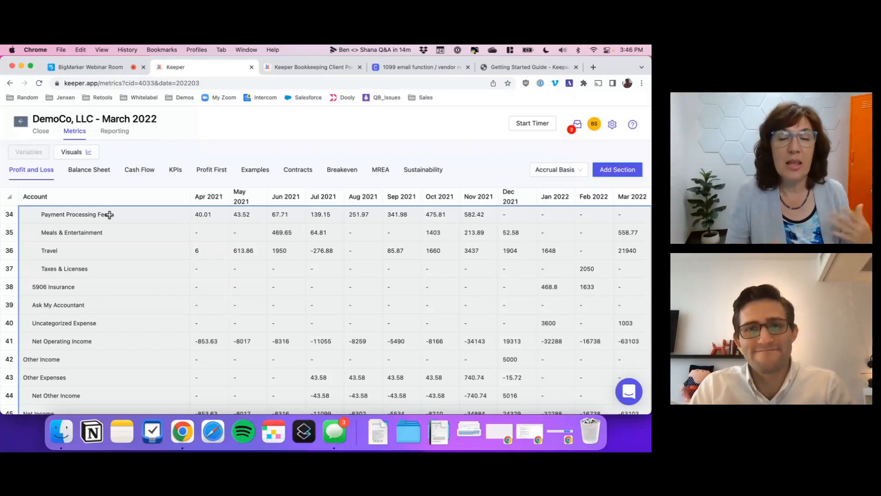
Switch to Keeper Docs, open the Cleanups article under Support and Best Practices, and select its web address.
click(492, 68)
scroll(45, 298, down, 15)
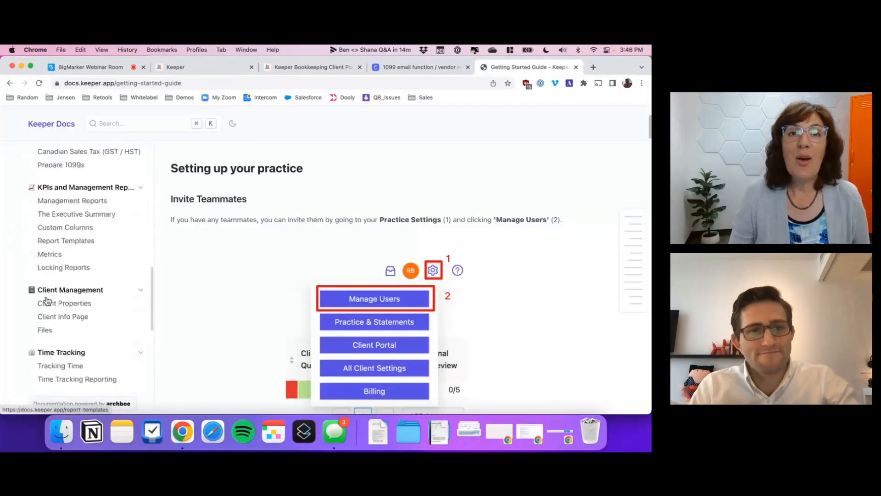
scroll(48, 298, down, 5)
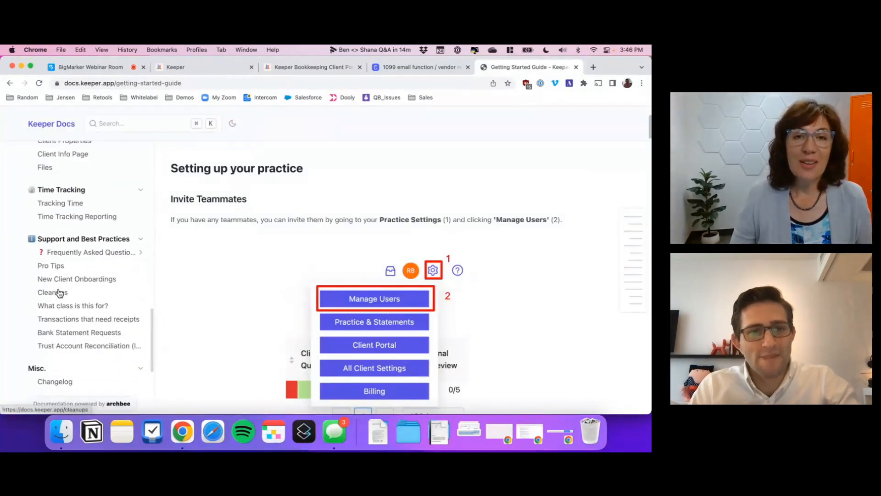
click(53, 294)
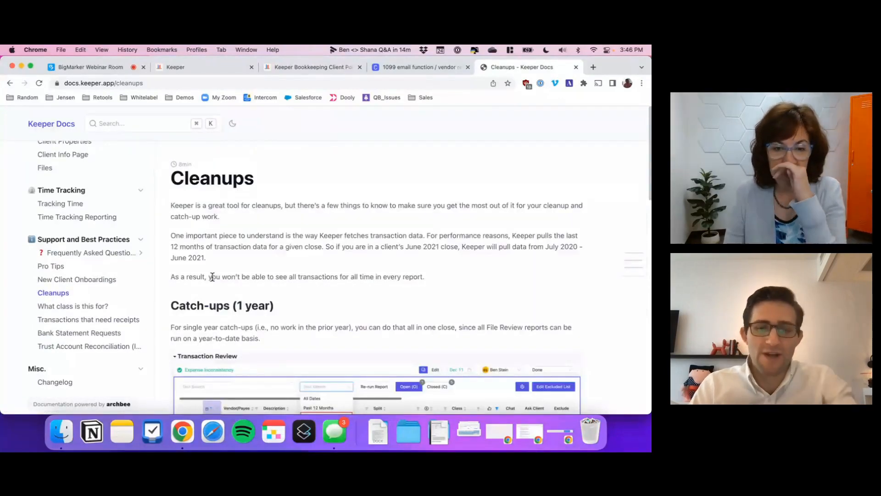
key(super+l)
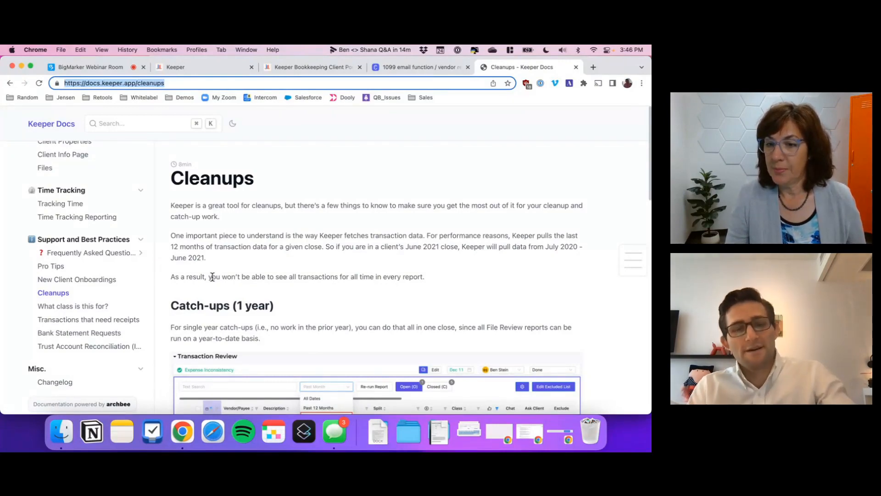
Switch back to Keeper and reopen DemoCo, LLC's March 2022 close, choosing to keep working on this close.
key(ctrl+shift+Tab)
key(ctrl+shift+Tab)
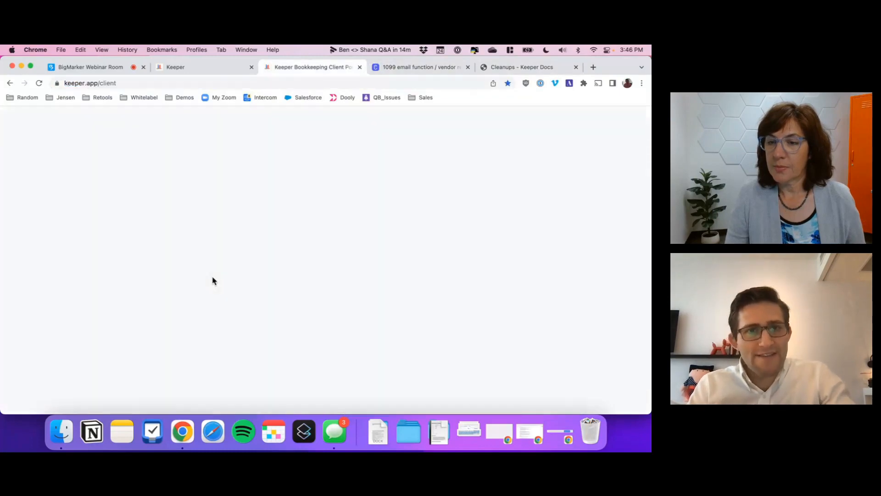
key(ctrl+shift+Tab)
click(19, 123)
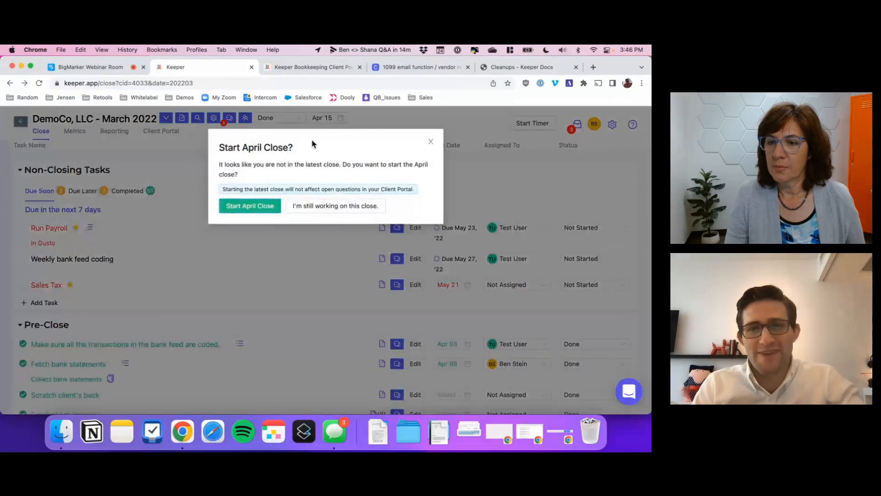
click(364, 206)
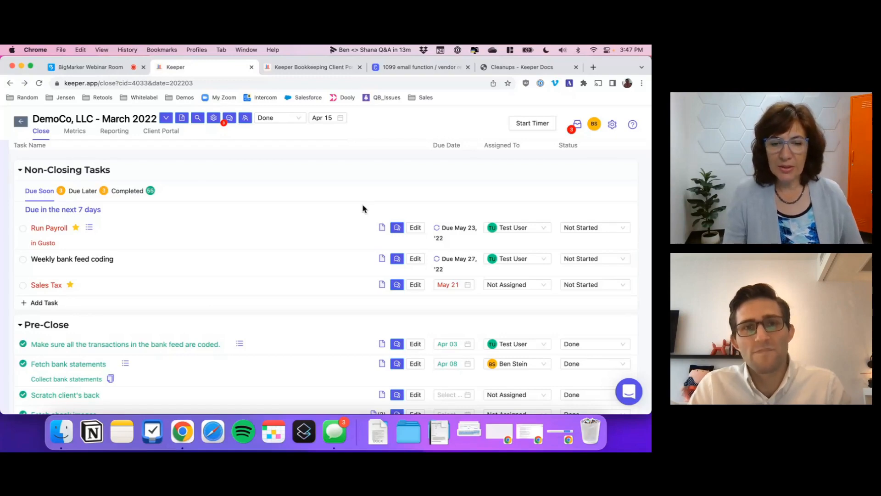
View the Intro Text draft in DemoCo's client portal text settings, and switch to the BigMarker webinar room.
click(159, 131)
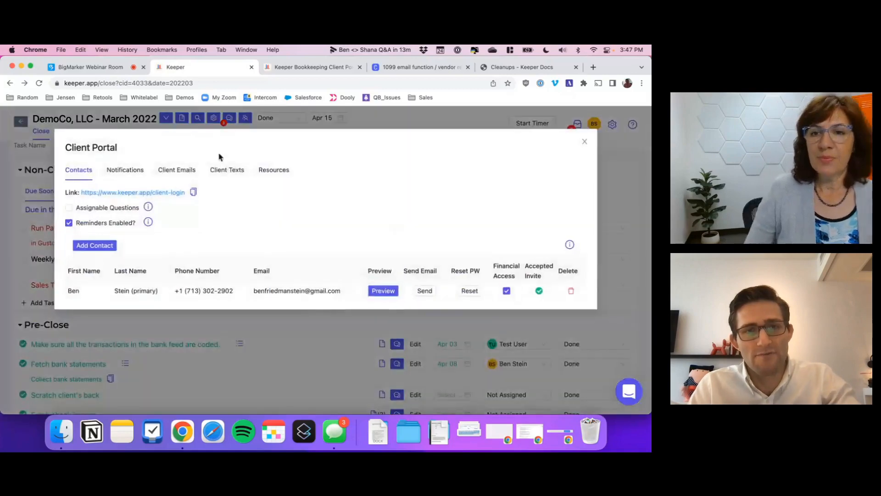
click(227, 171)
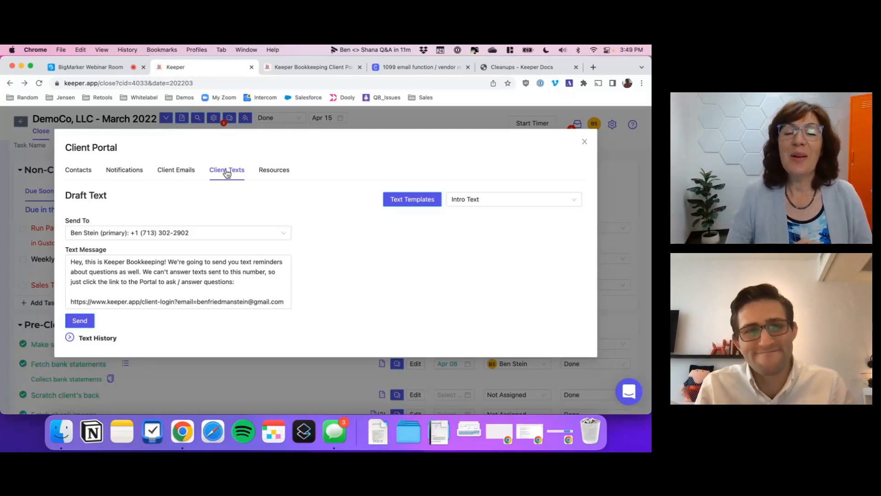
click(103, 67)
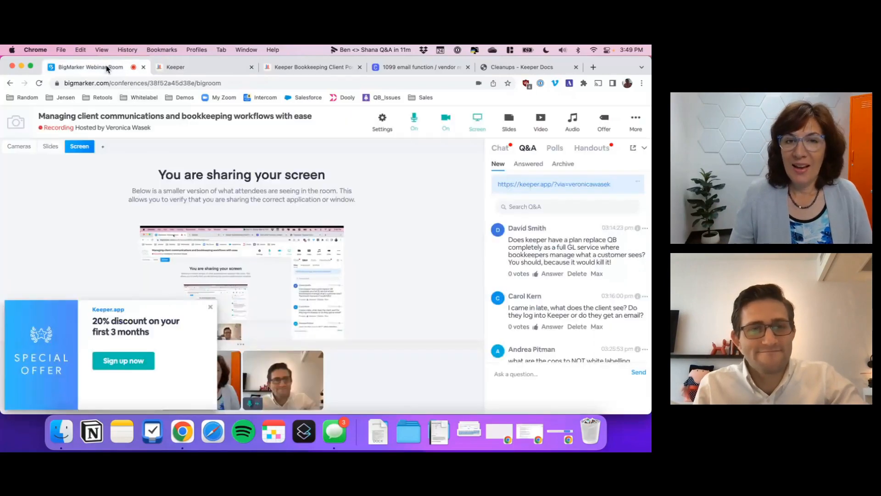